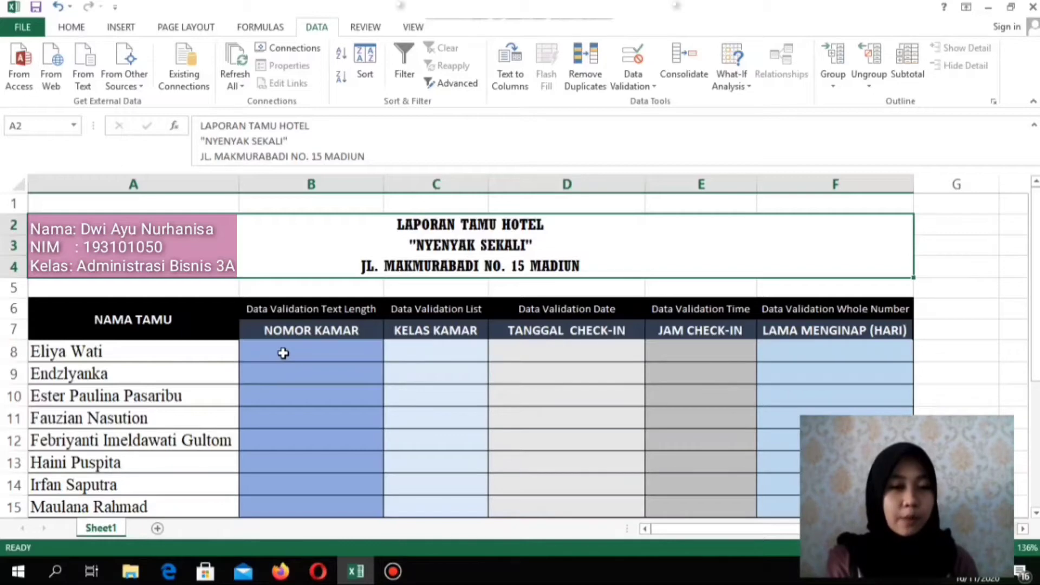
- Start a data validation rule for the NOMOR KAMAR cells B8:B17 that allows Text length
drag(286, 353, 345, 446)
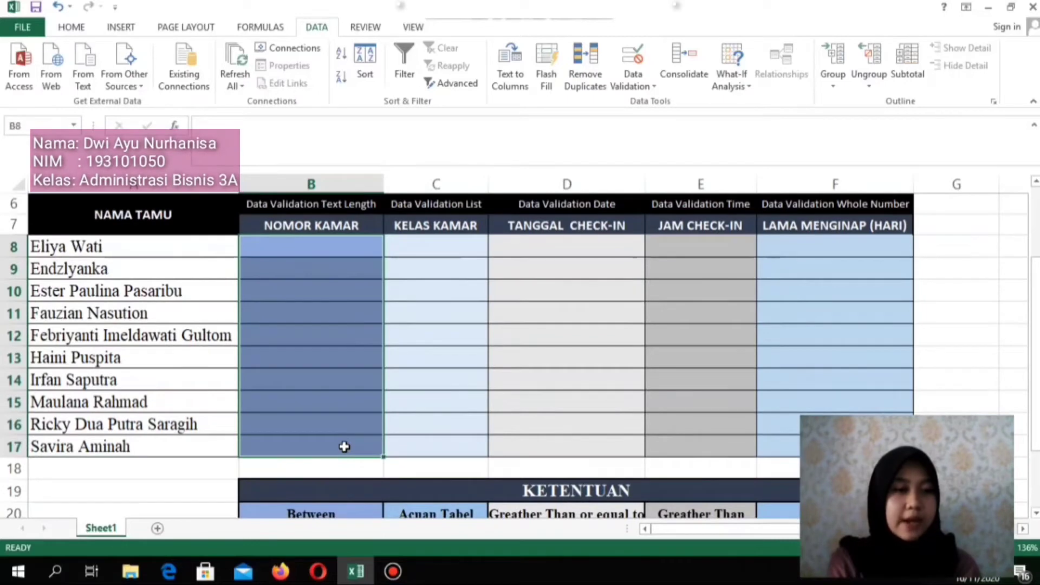
click(651, 88)
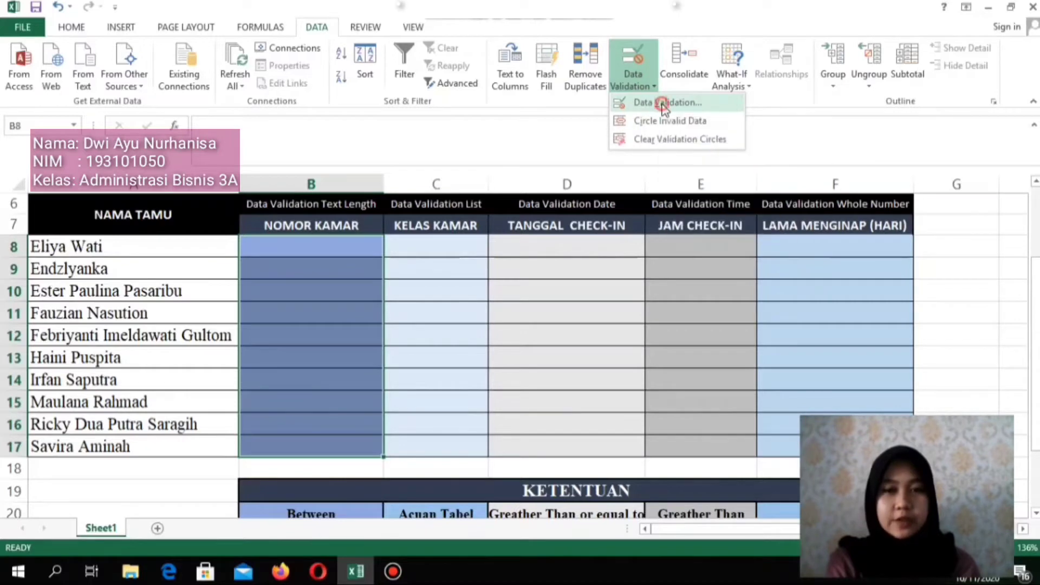
click(658, 103)
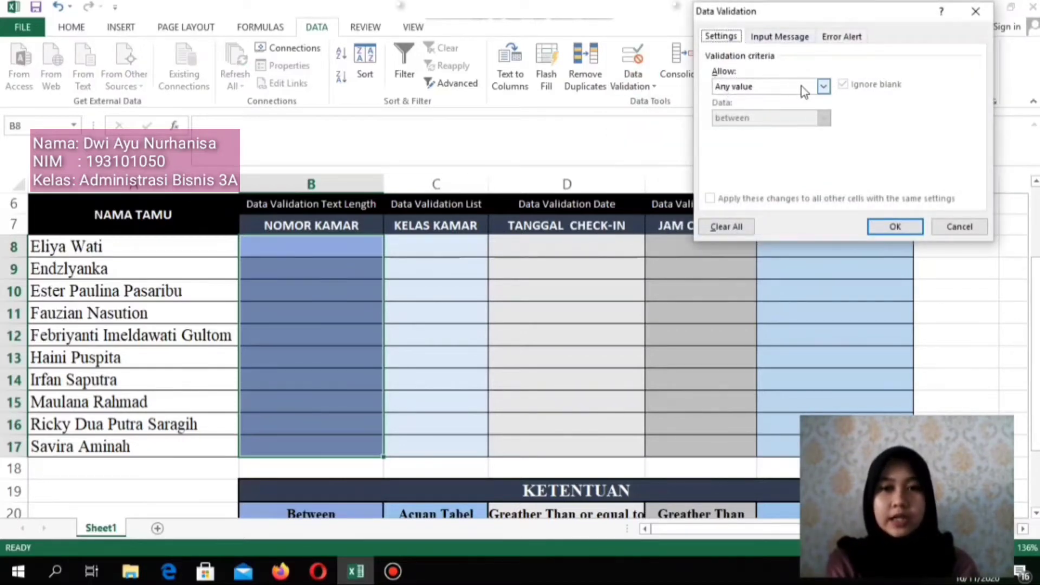
click(821, 87)
click(761, 159)
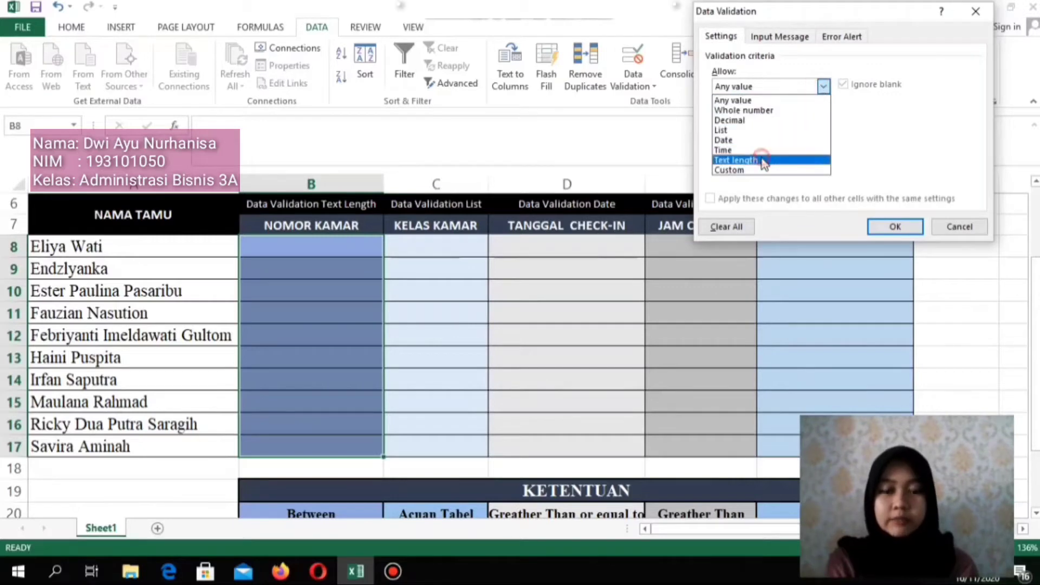
- Restrict the text length to between a minimum of 2 and a maximum of 4
click(823, 118)
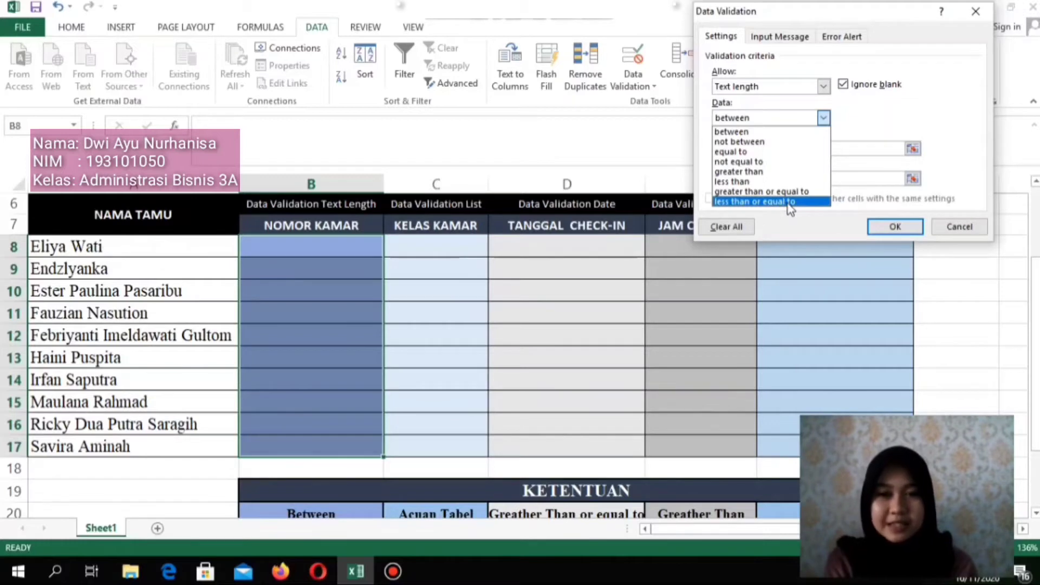
click(787, 133)
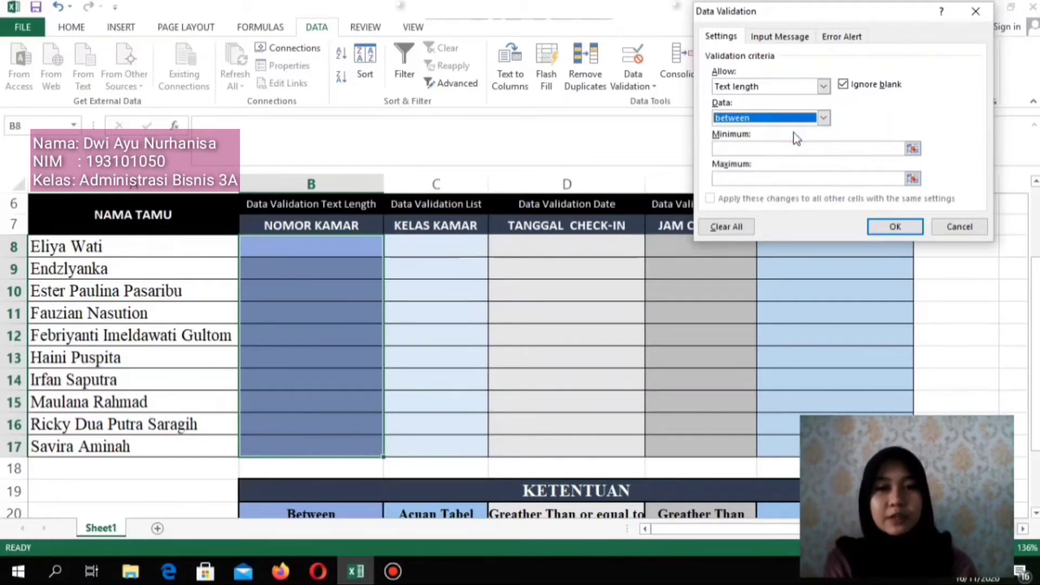
click(789, 150)
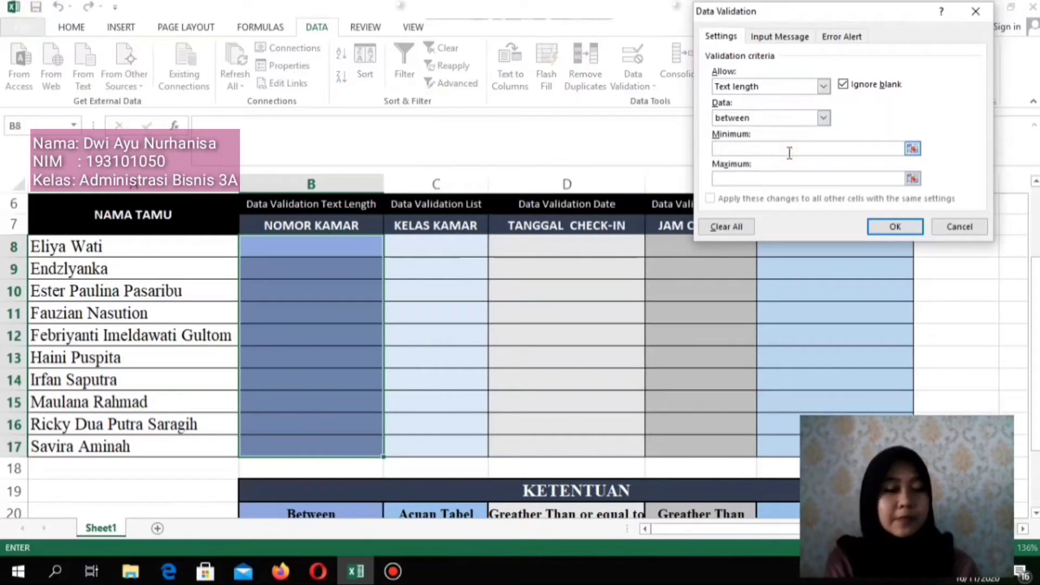
text(2)
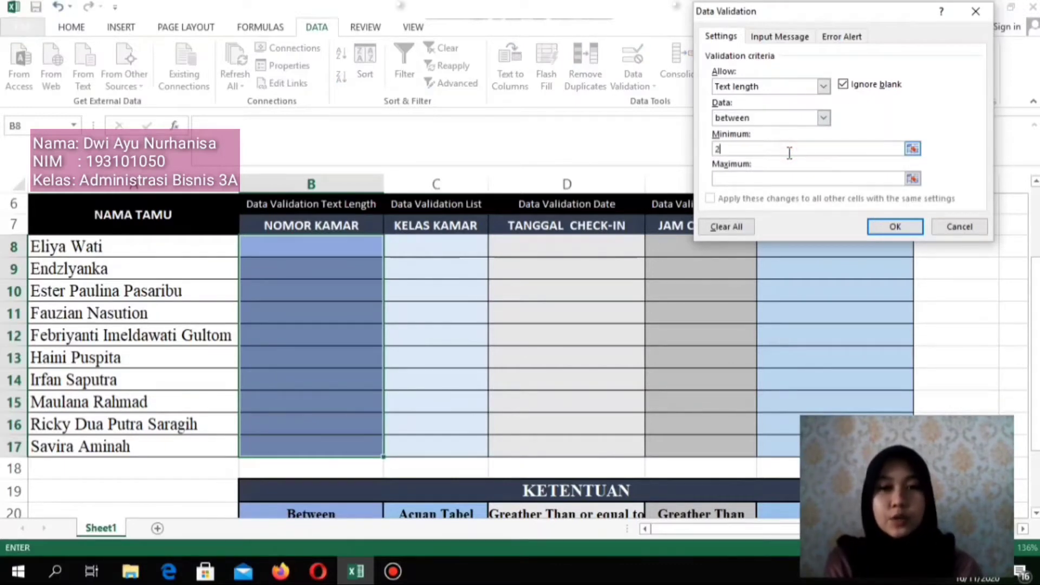
click(785, 179)
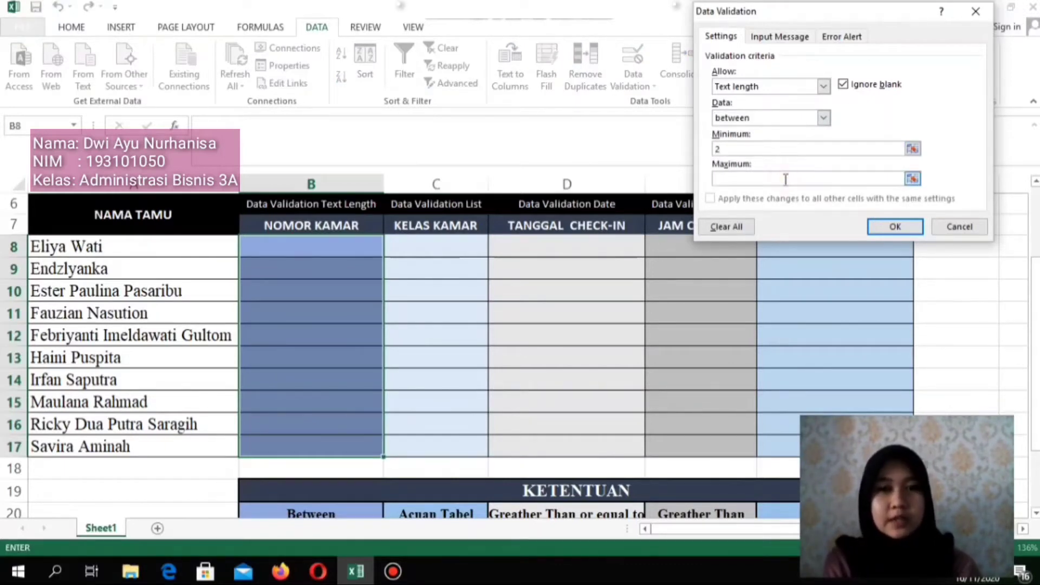
text(4)
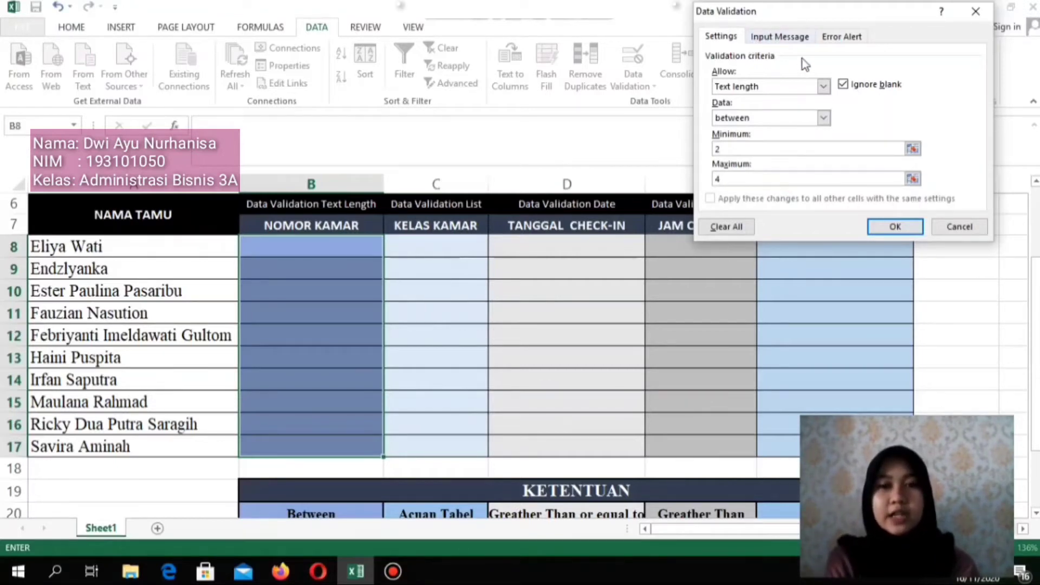
- Title the validation's input message "Masukan Nomor Kamar"
click(780, 37)
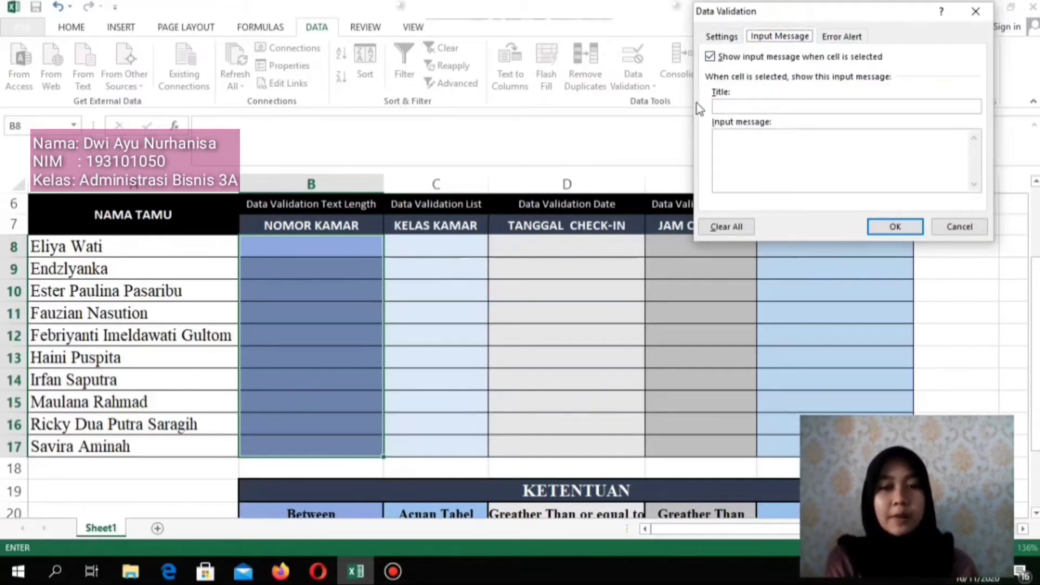
click(729, 105)
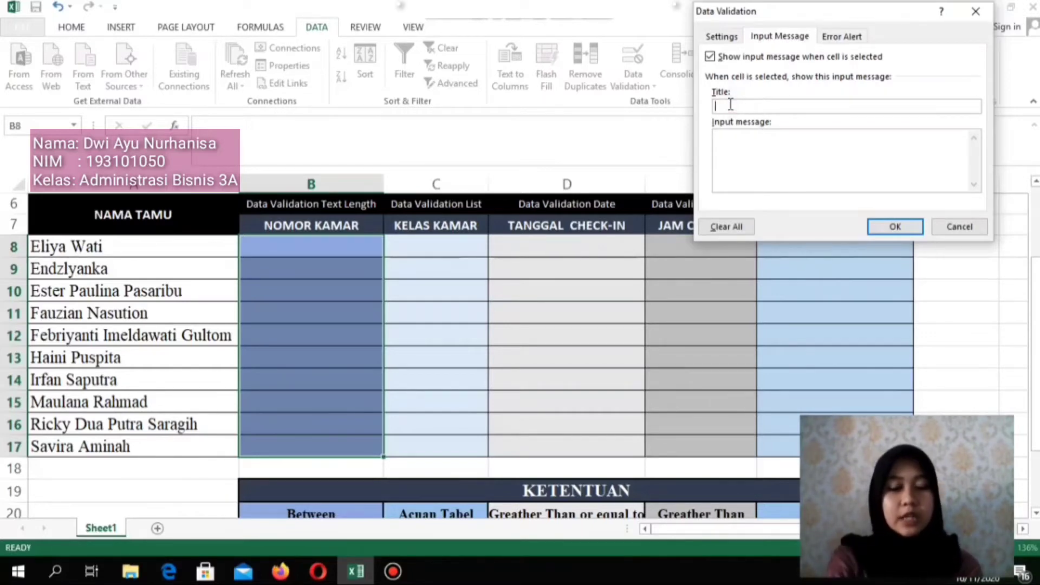
text(Masuka)
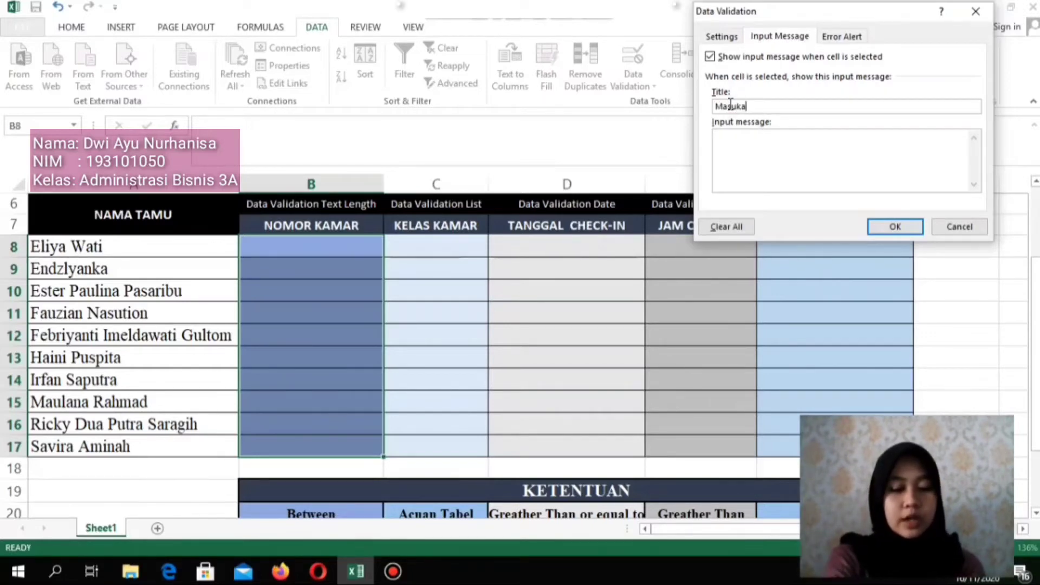
text(n Nomor )
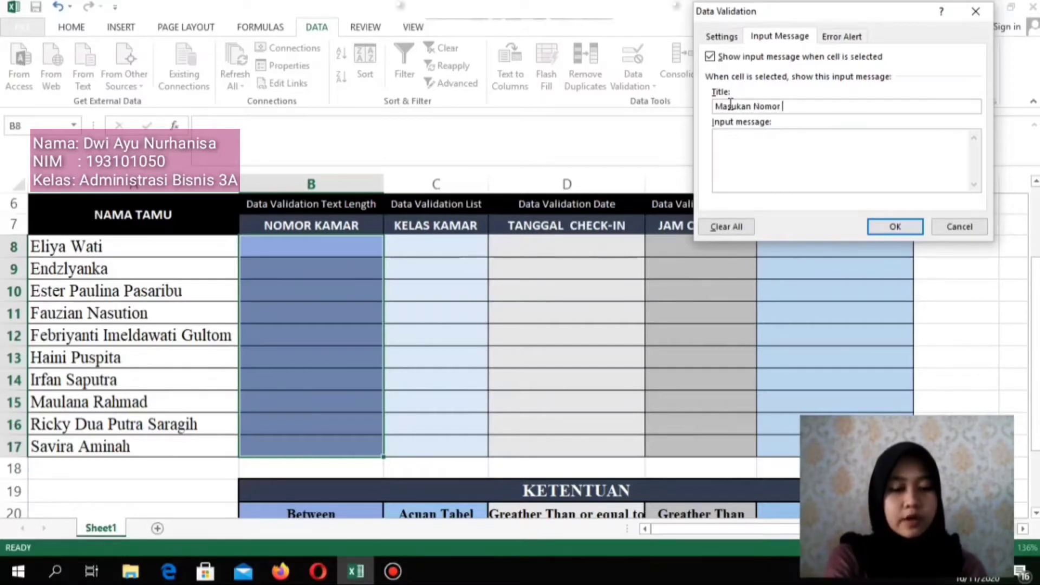
text(Kamar)
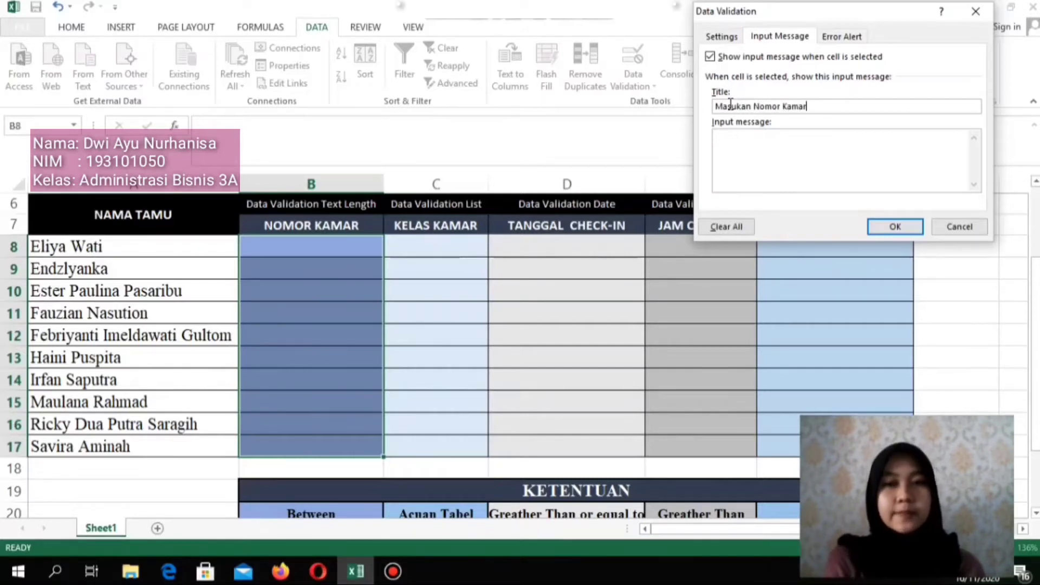
- Enter the input message text "Nomor kamar hanya bisa diisi dengan rentang antara 2 sampai 4 karakter"
click(759, 143)
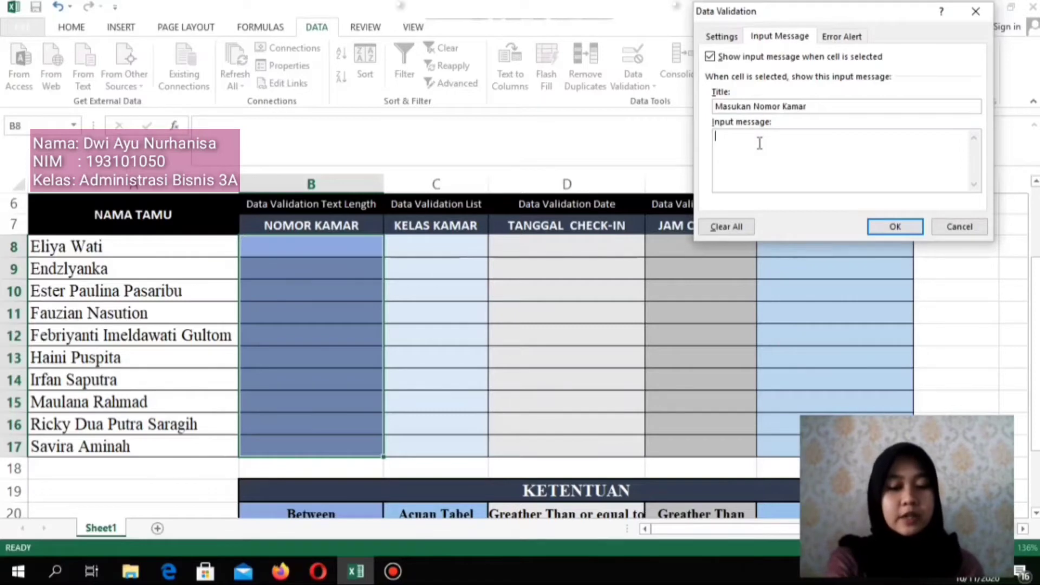
text(Nomor )
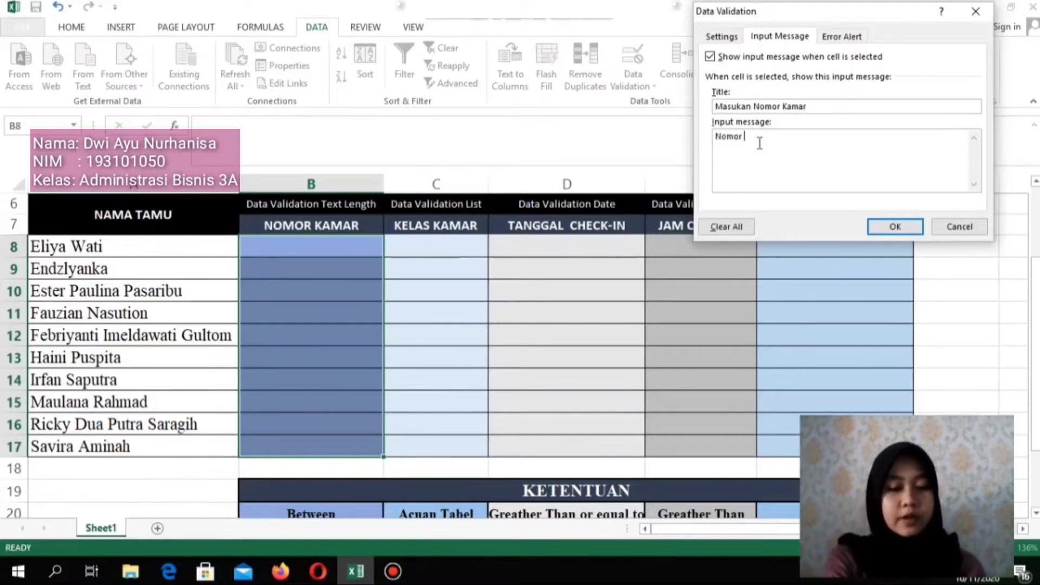
text(kamar hanya )
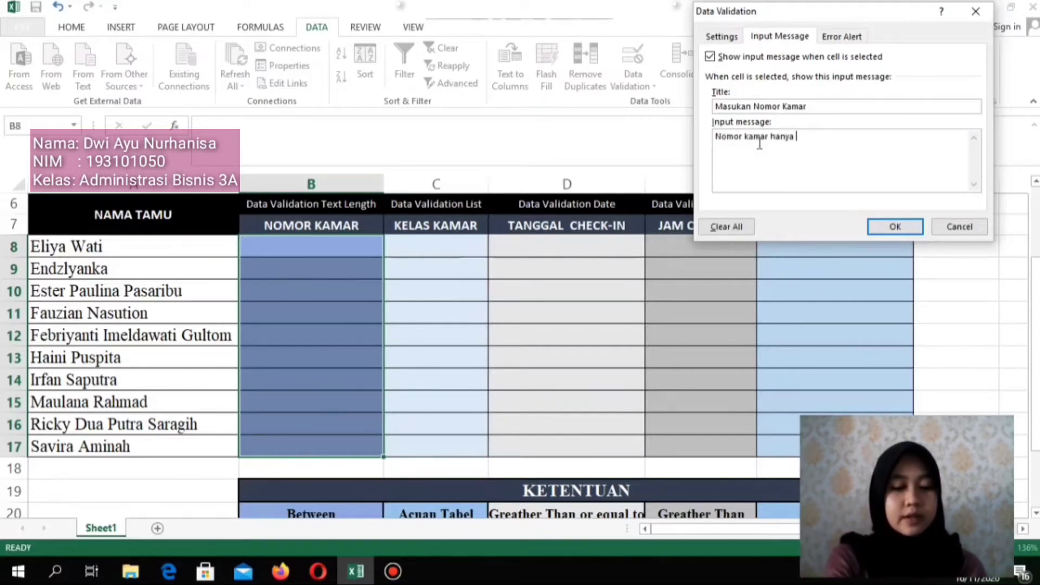
text(bisa disi)
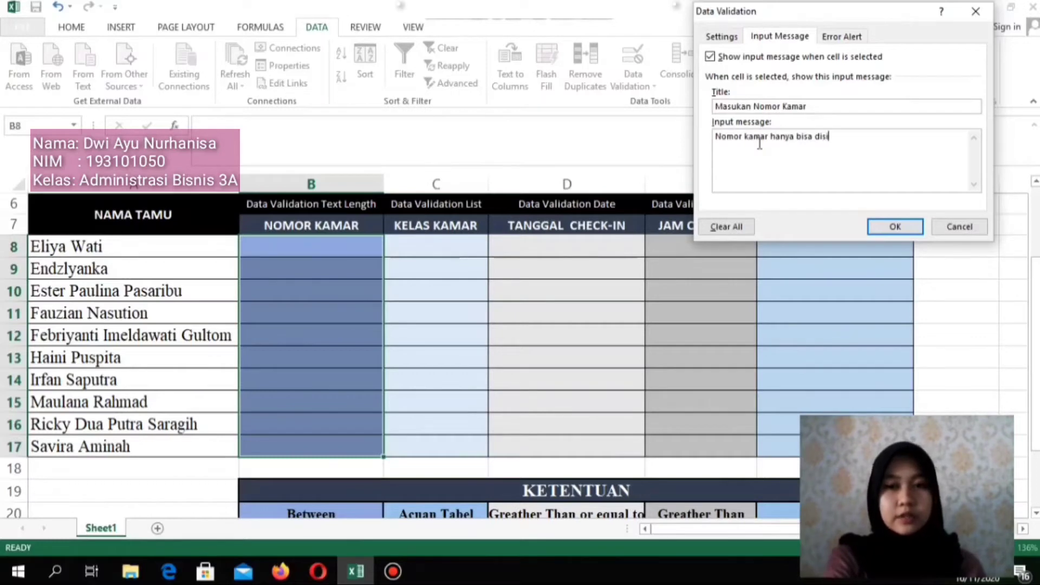
key(BackSpace)
key(BackSpace)
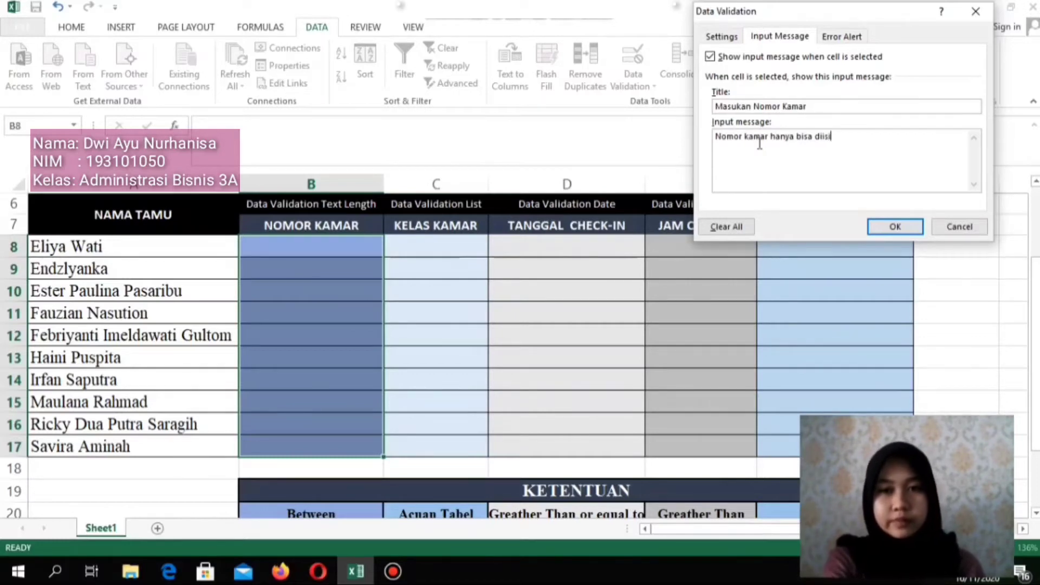
text(isi d)
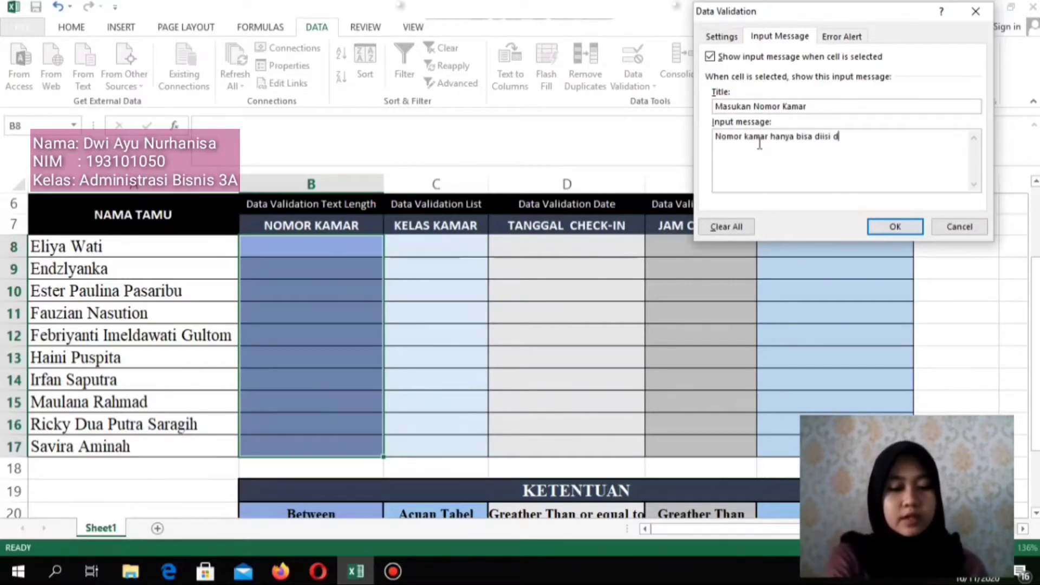
text(engan rentang)
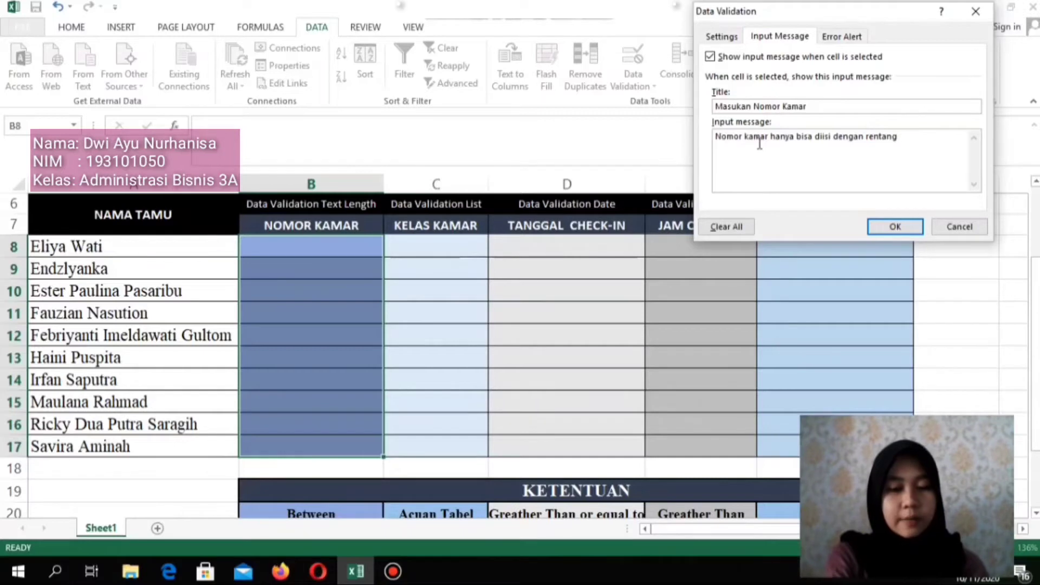
text(an)
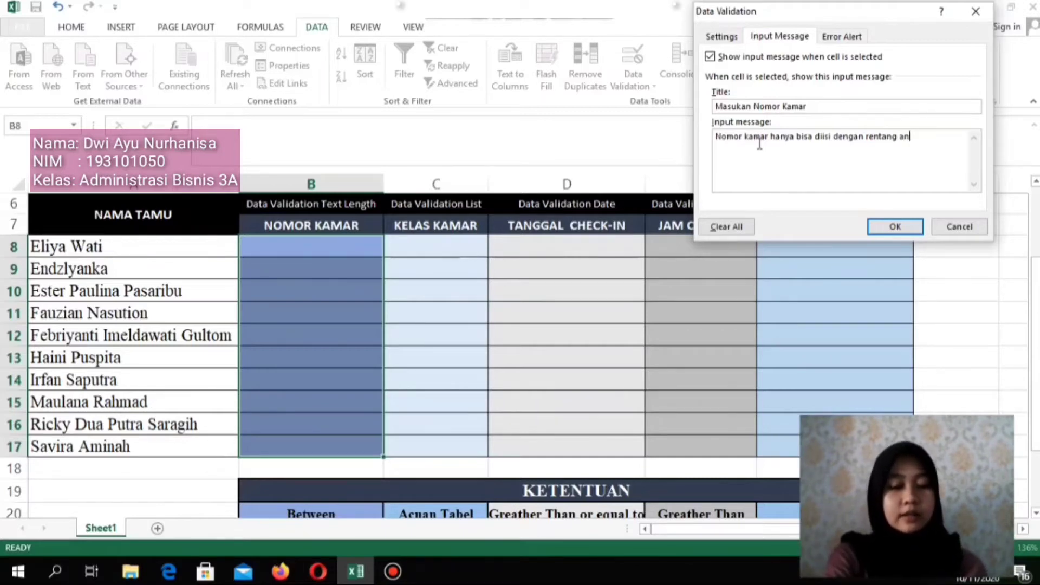
text(tara 2)
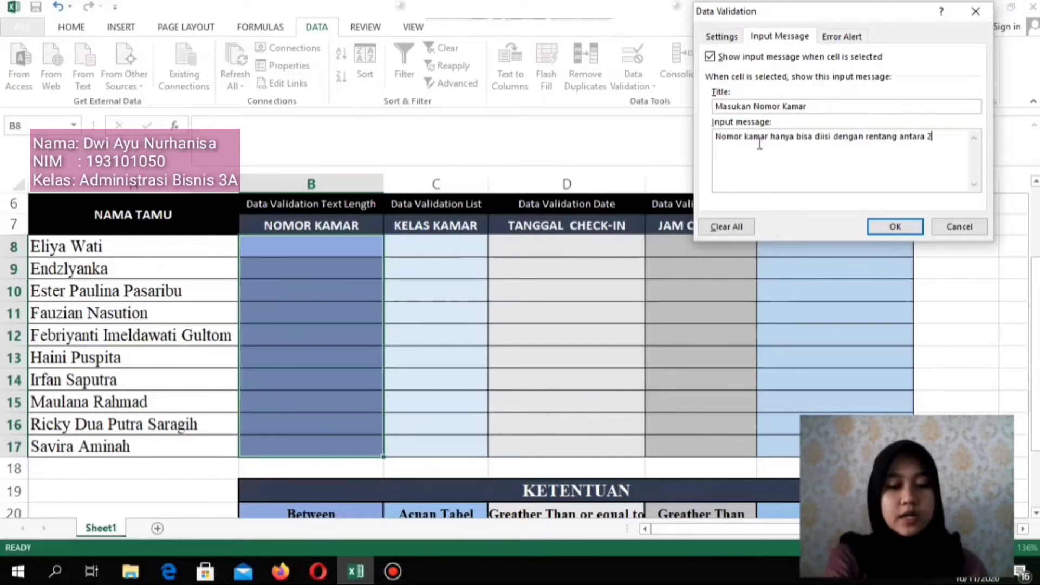
text( sampai 4)
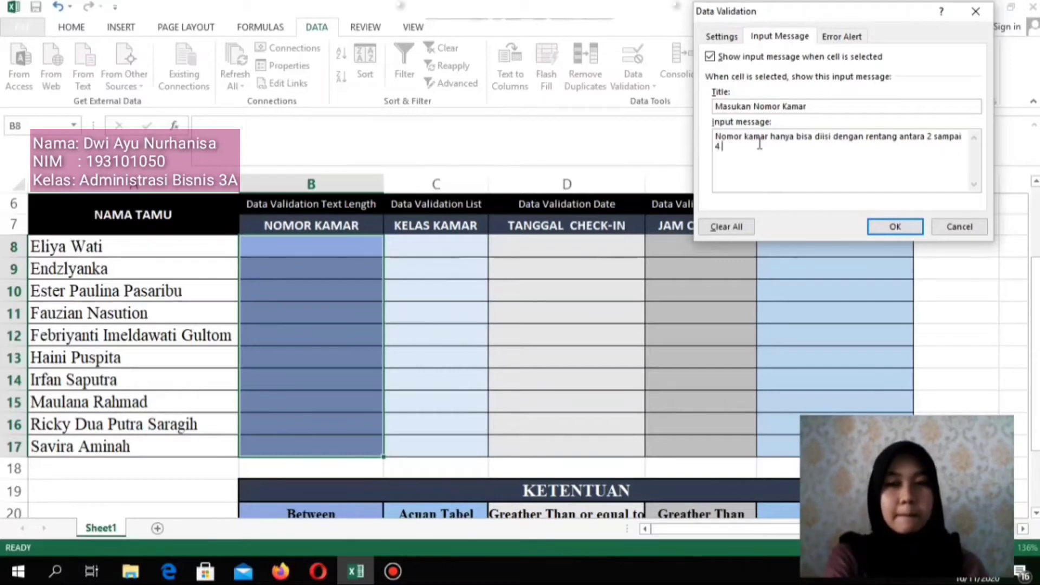
text( karakter)
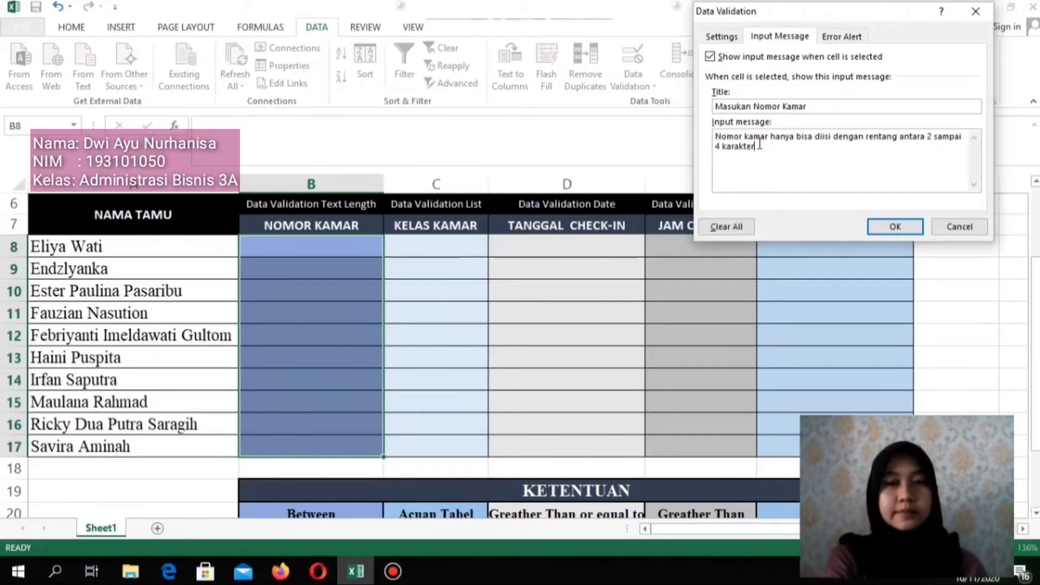
- Title the validation's error alert "Nomor Kamar Masukan Salah"
click(836, 41)
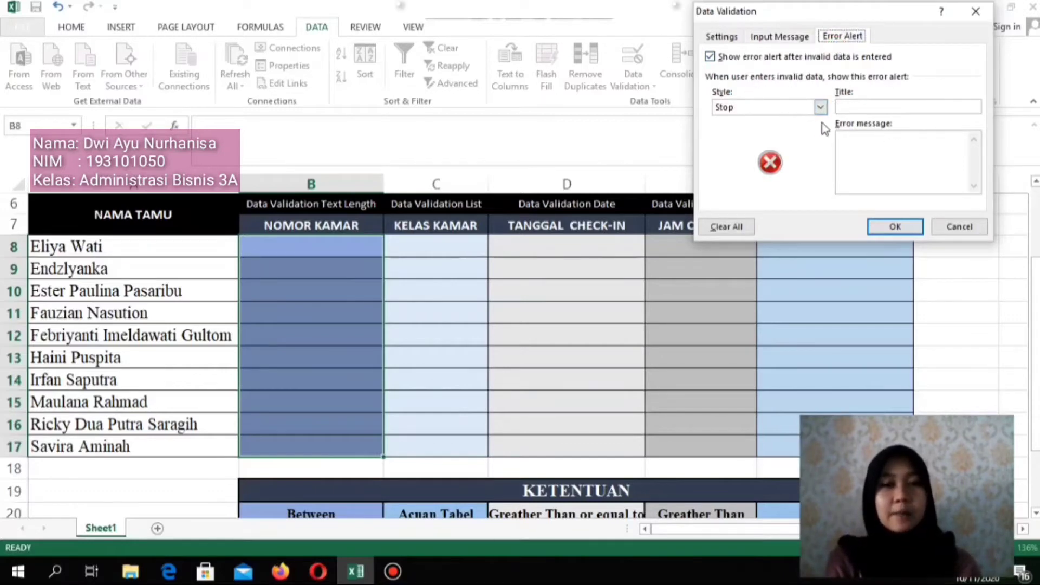
click(851, 108)
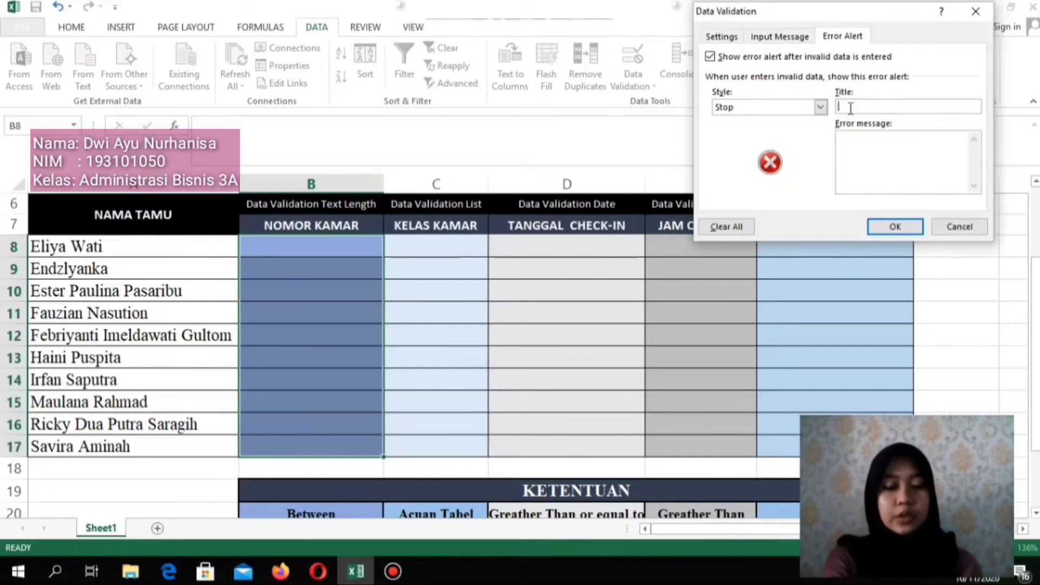
text(Nomor )
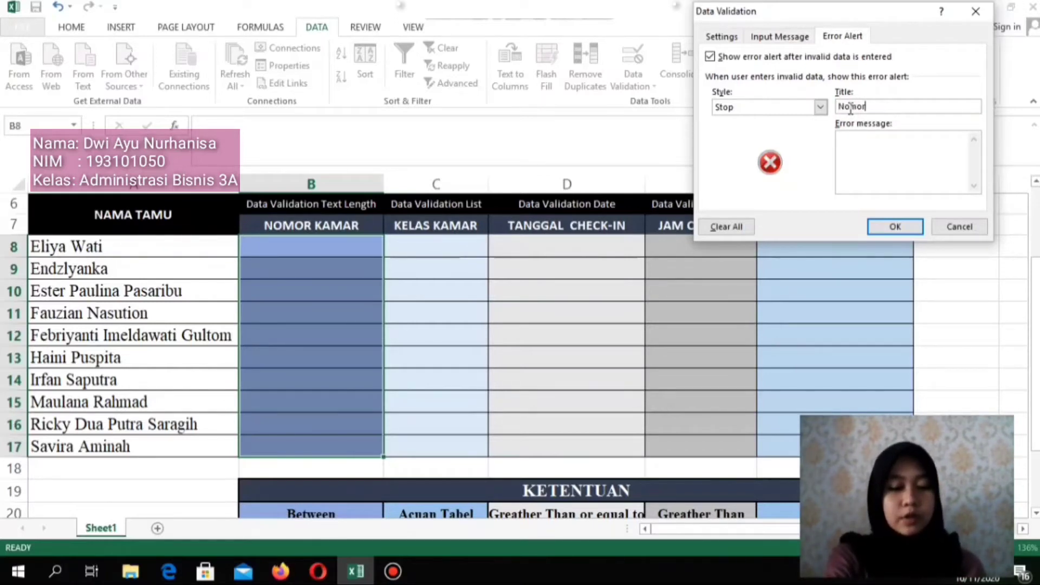
text(Kamar )
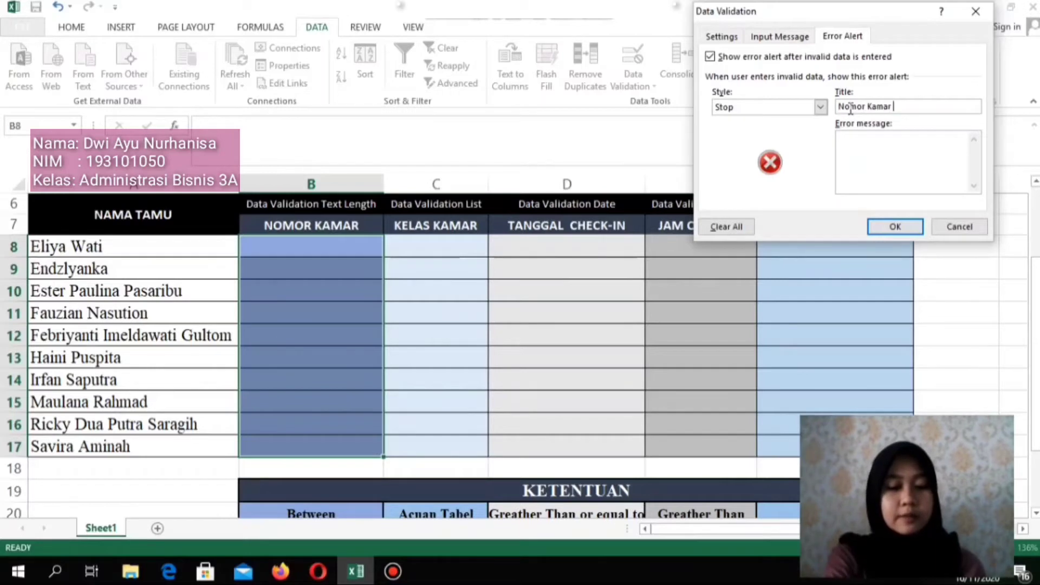
text(Masukan Salah)
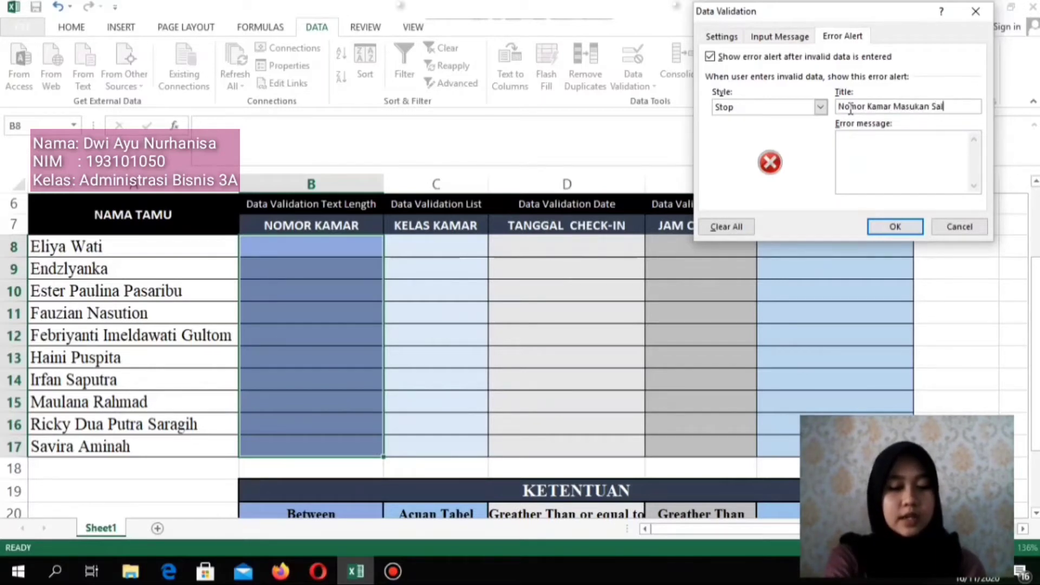
- Enter the error message "Nomor kamar yang anda masukan bukan rentang antara 3 sampai 4 karakter" and apply the validation to the NOMOR KAMAR cells
click(866, 156)
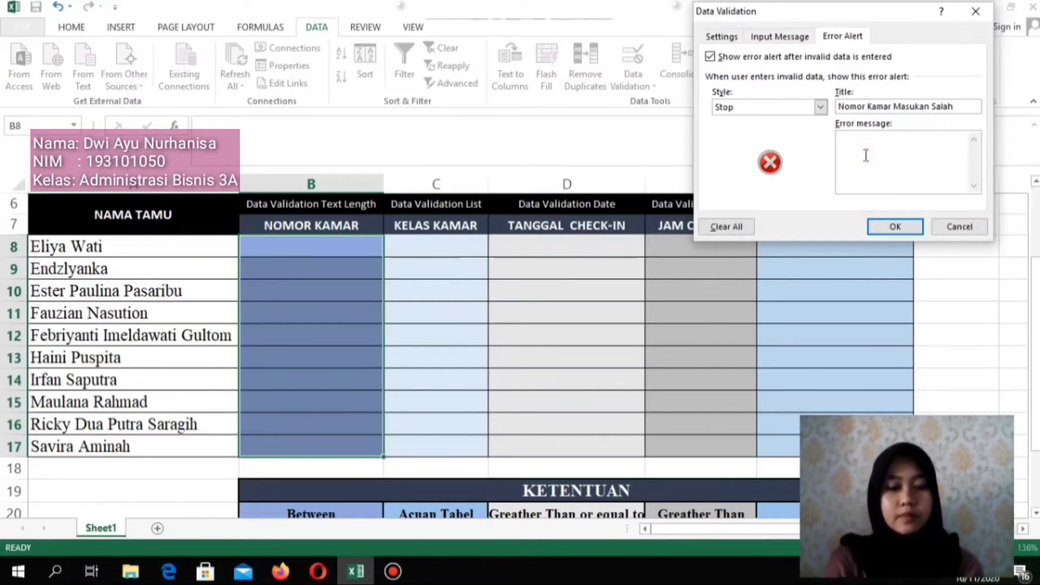
text(N)
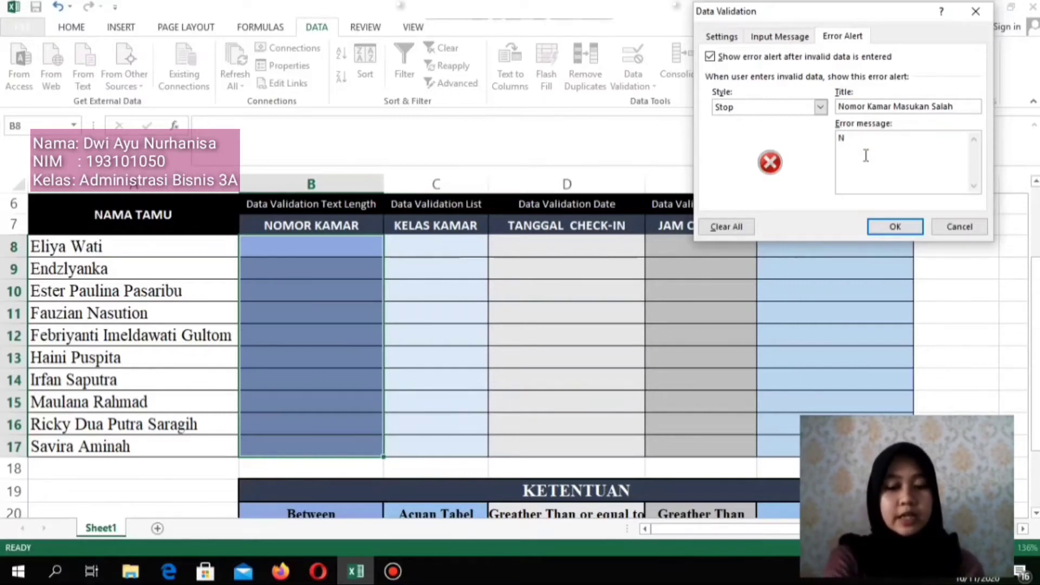
text(omor)
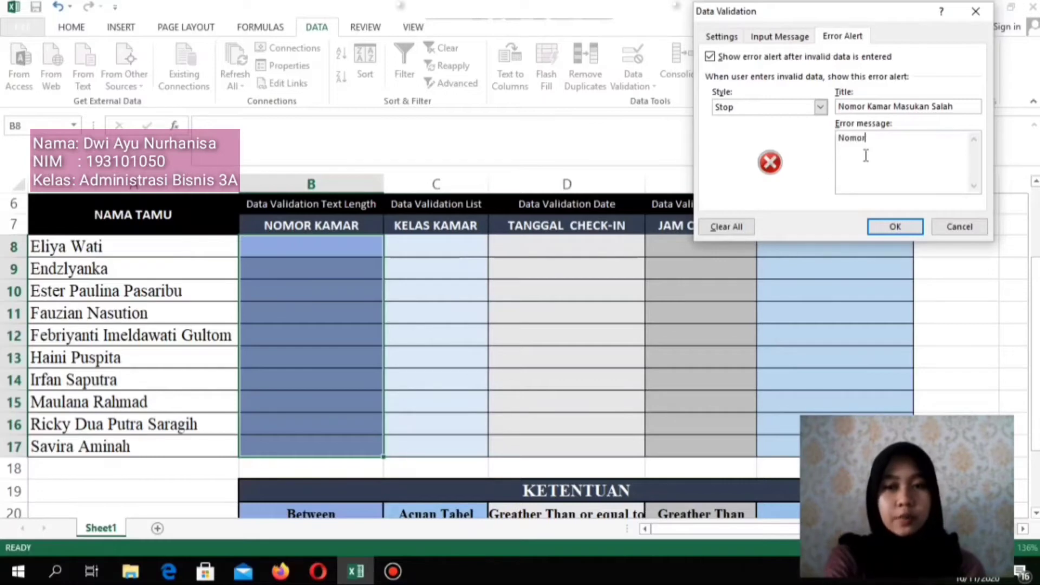
text( kamar )
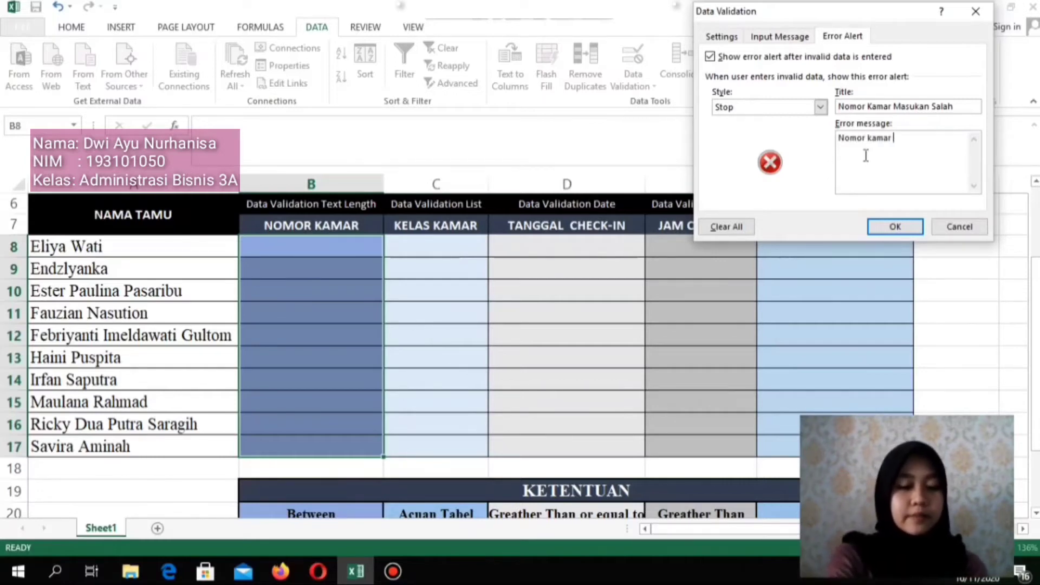
text(yang anda masu)
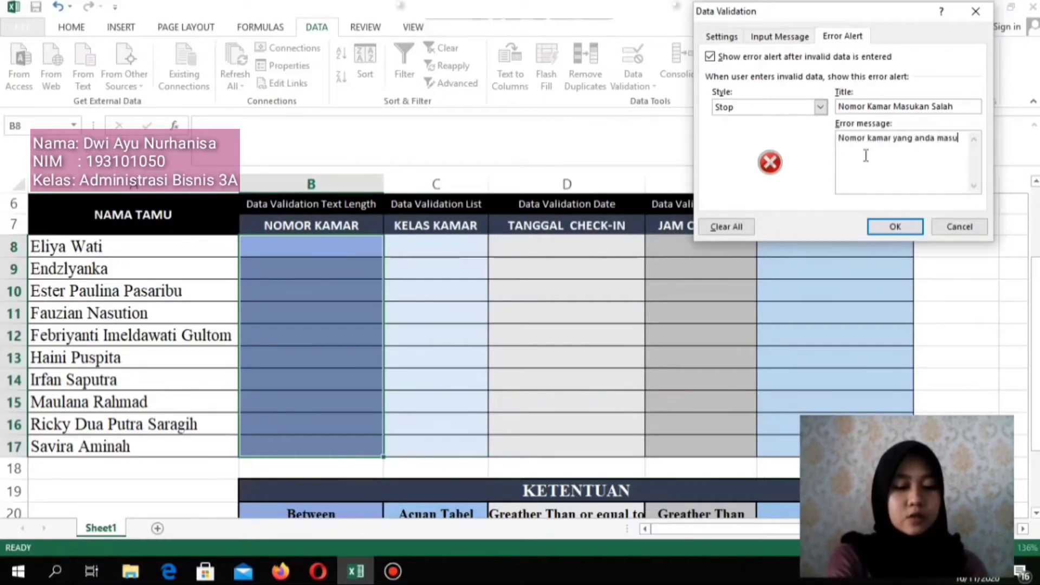
text(kan buka)
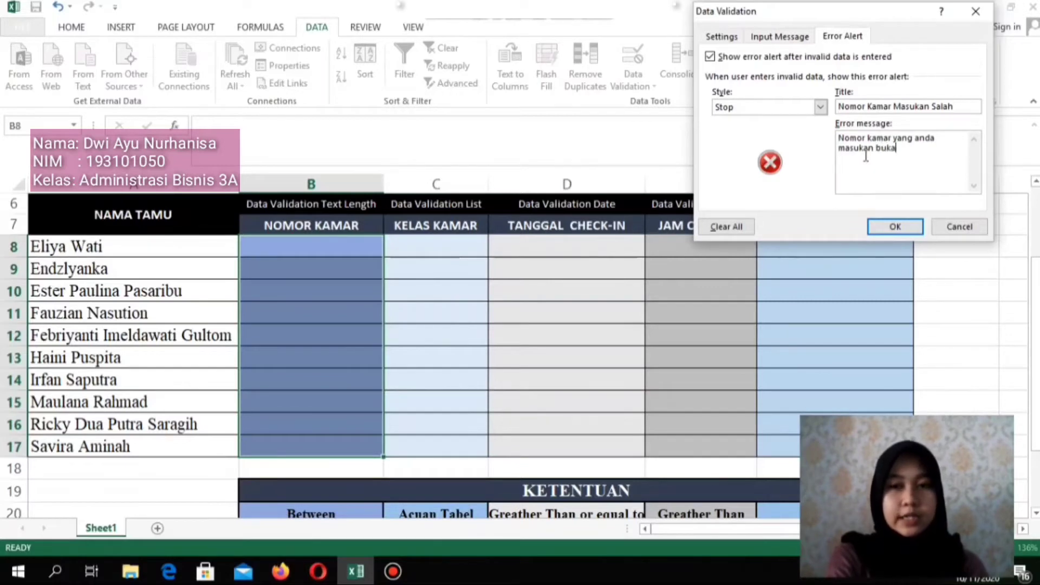
text(n rentang )
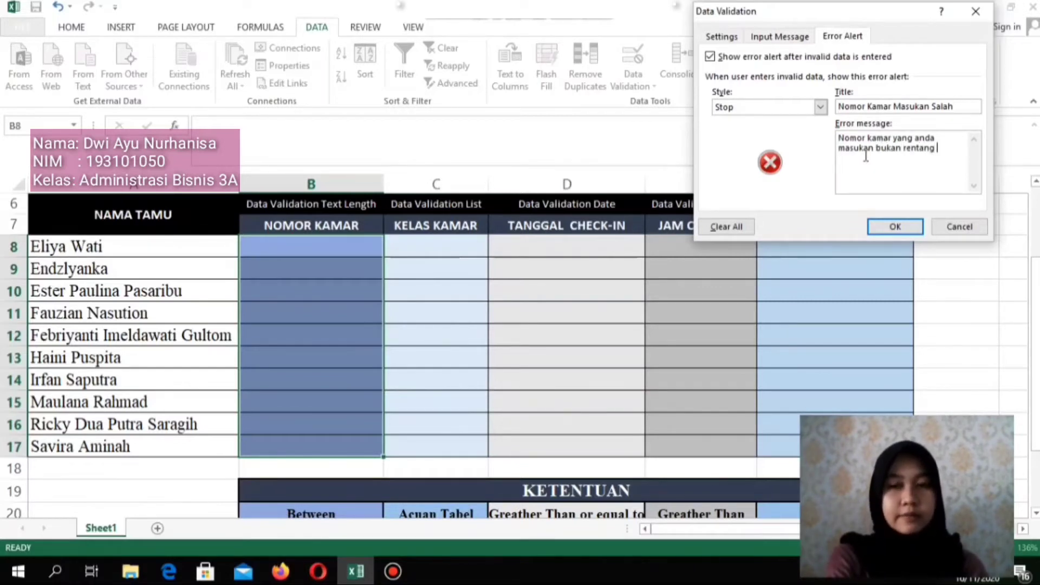
text(antara )
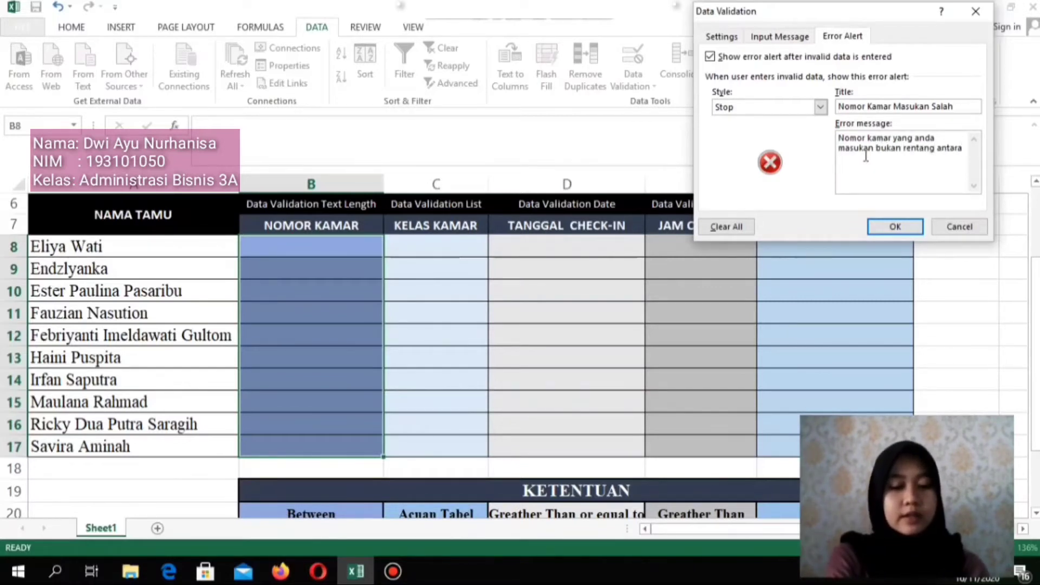
text(3 samp)
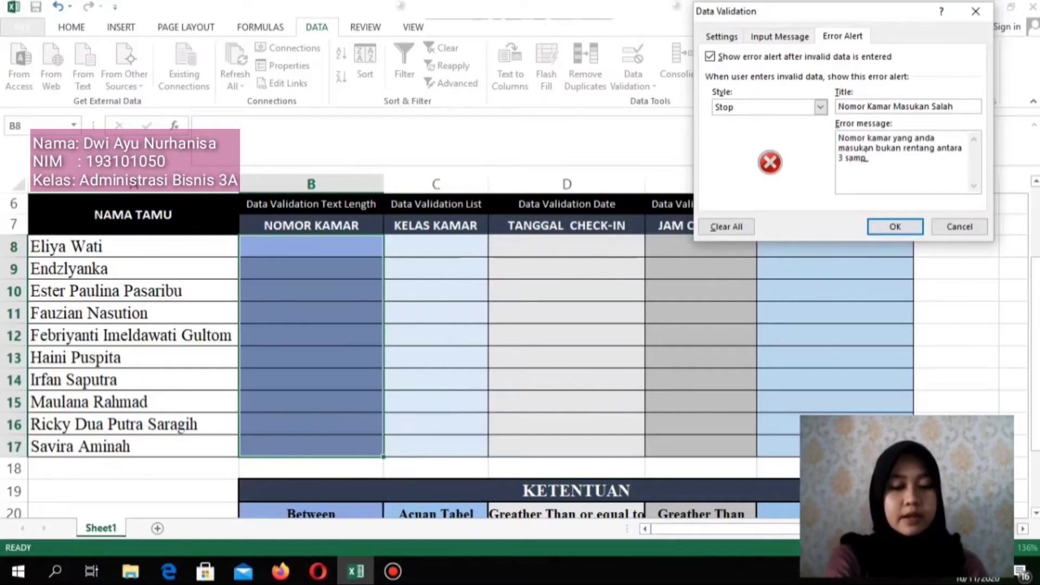
text(ai 4 karakter)
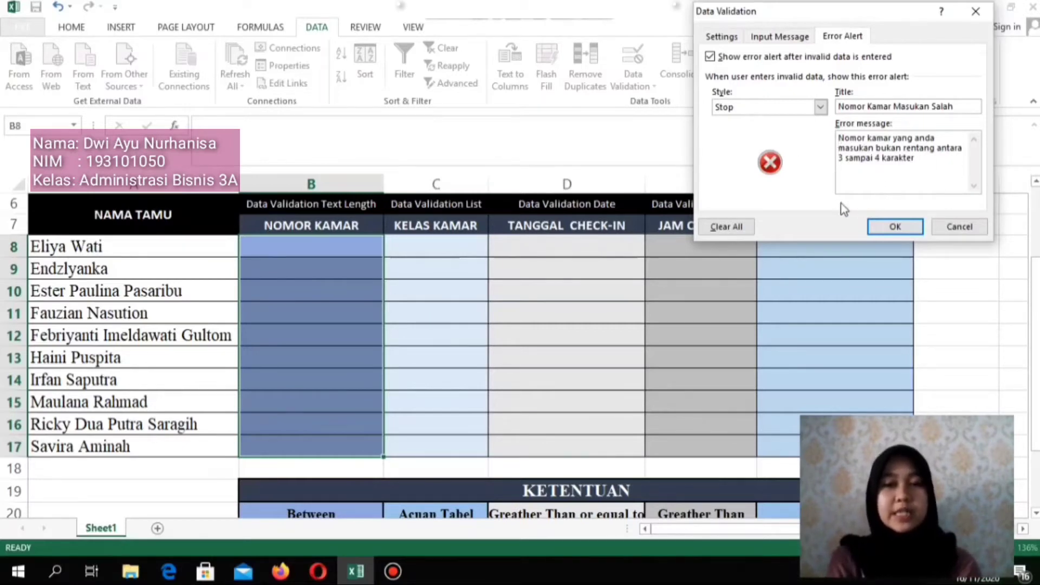
click(884, 230)
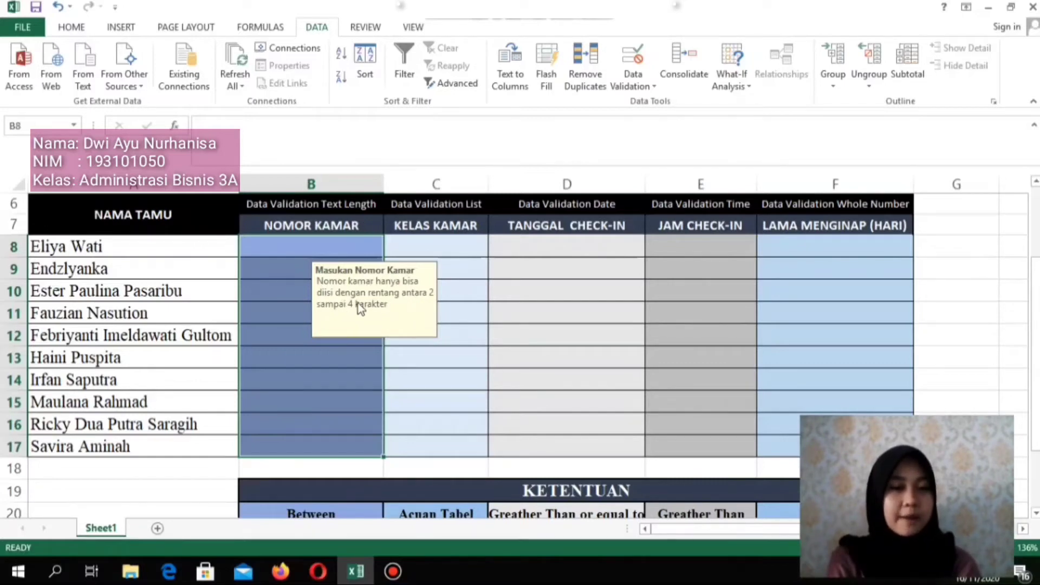
- Enter room number P123 in cell B8 for the first guest in the NOMOR KAMAR column
click(297, 244)
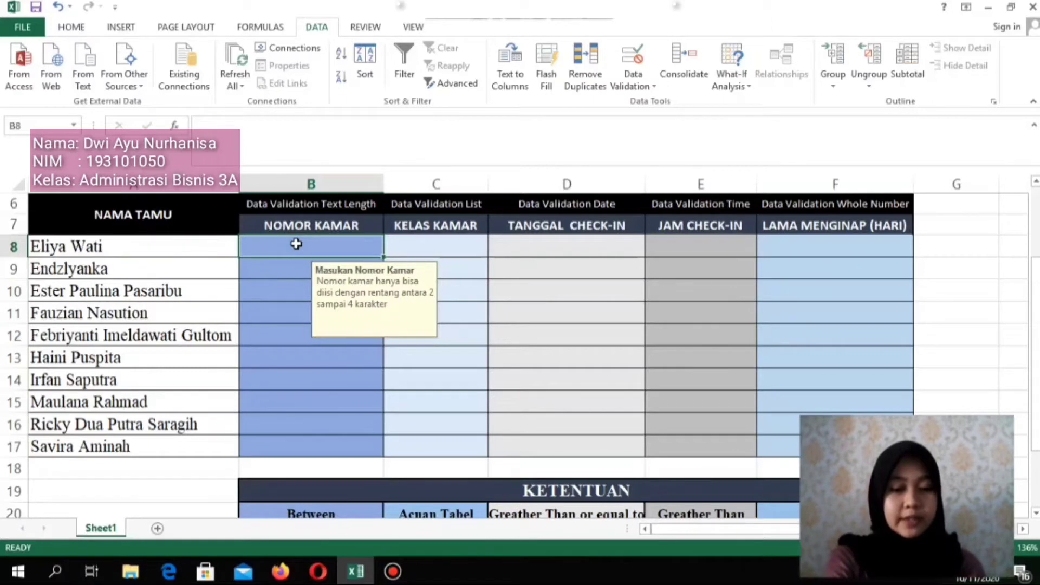
text(P)
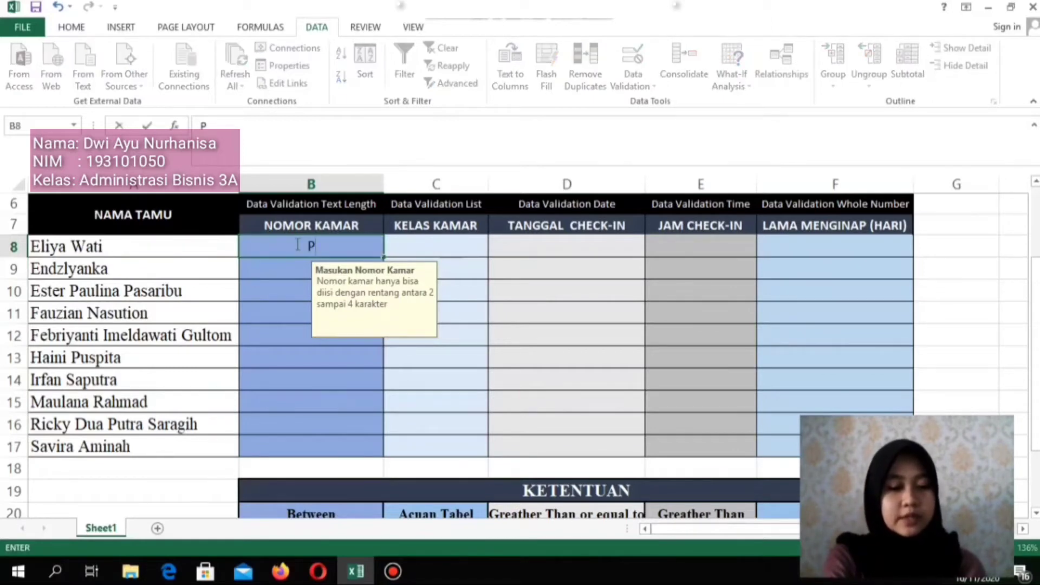
text(123)
key(Return)
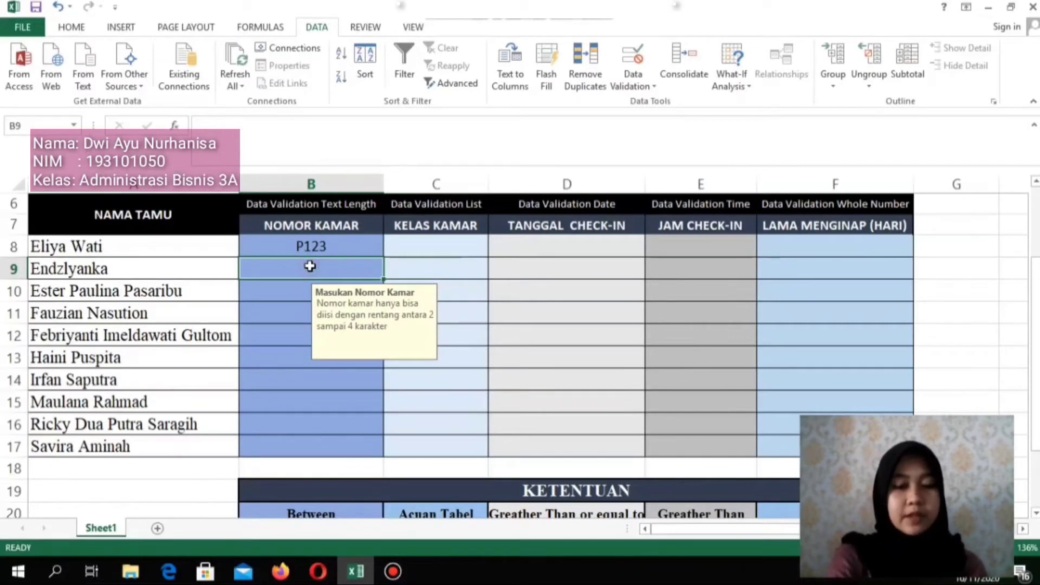
- Test the NOMOR KAMAR text-length rule in cell B9 with the one-character entry "P", and discard that entry
text(P)
key(Delete)
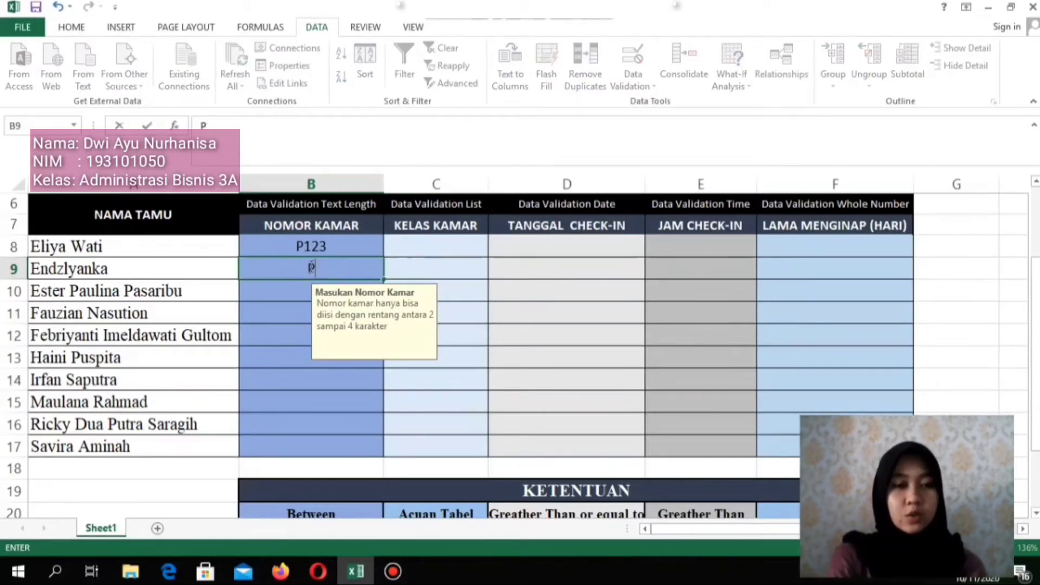
key(Return)
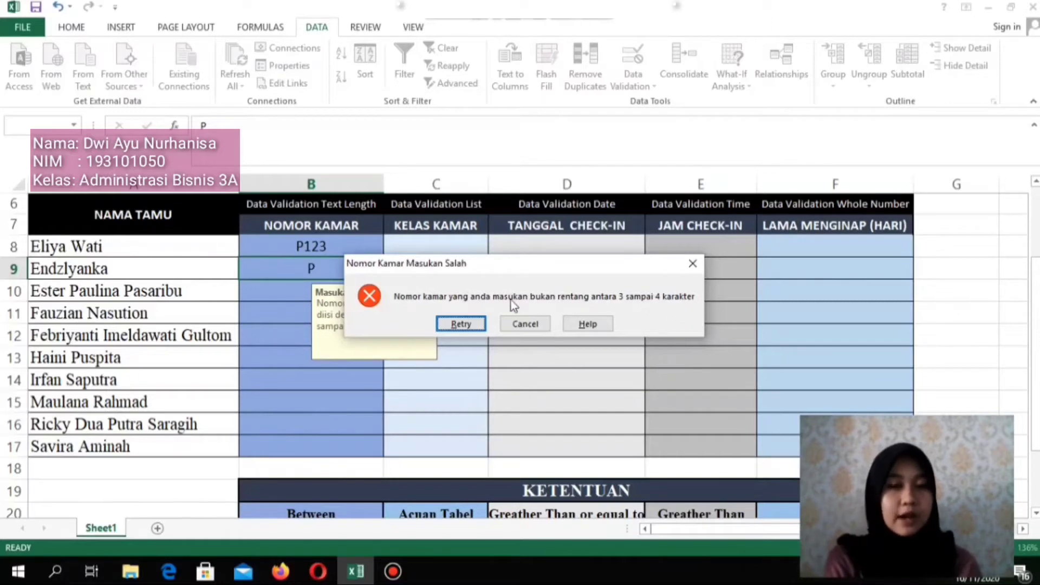
click(519, 323)
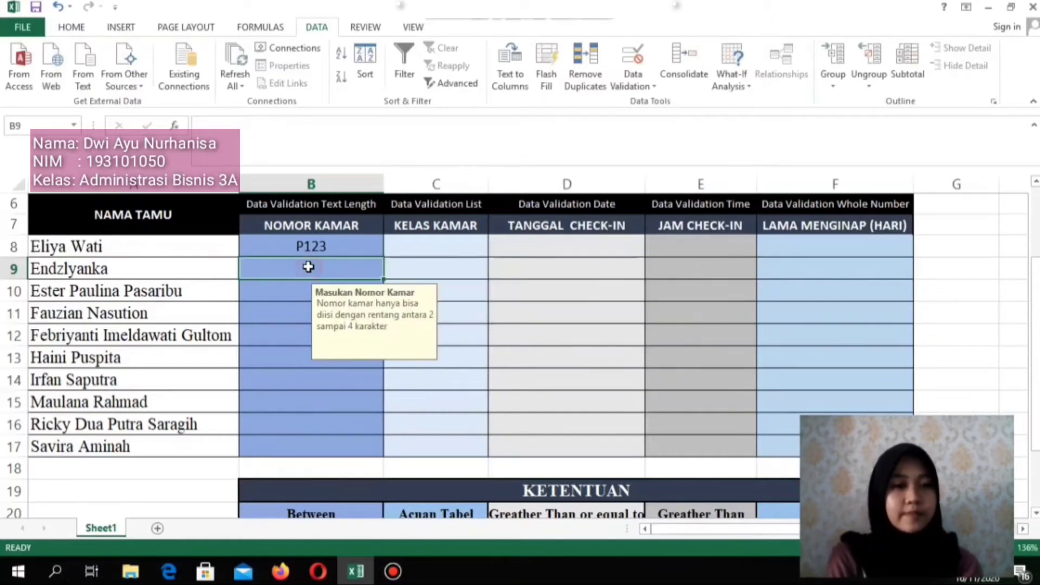
- Enter room number P234 in cell B9 and fill the series down the NOMOR KAMAR column to B17
text(P123)
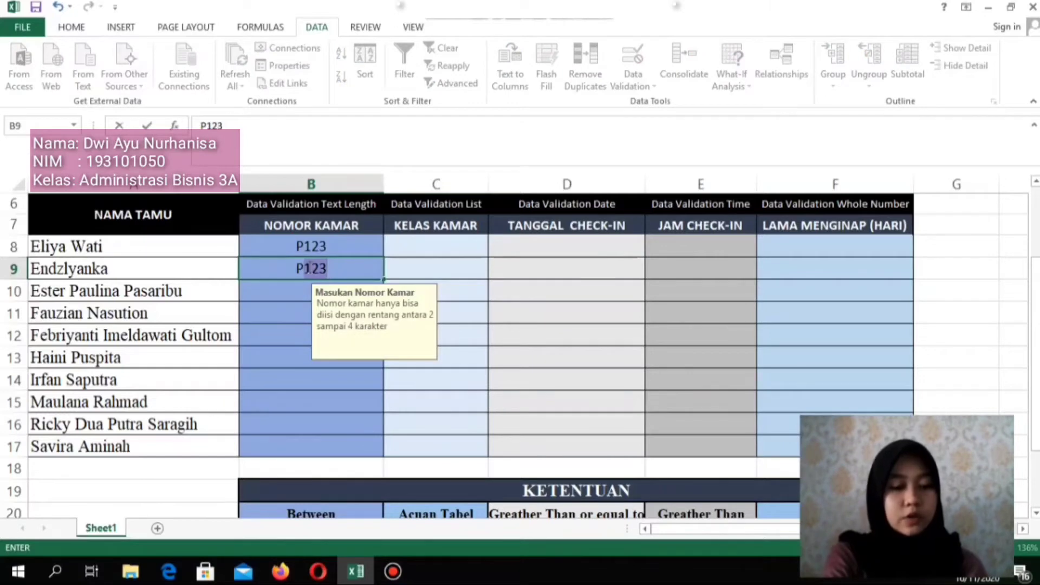
text(234)
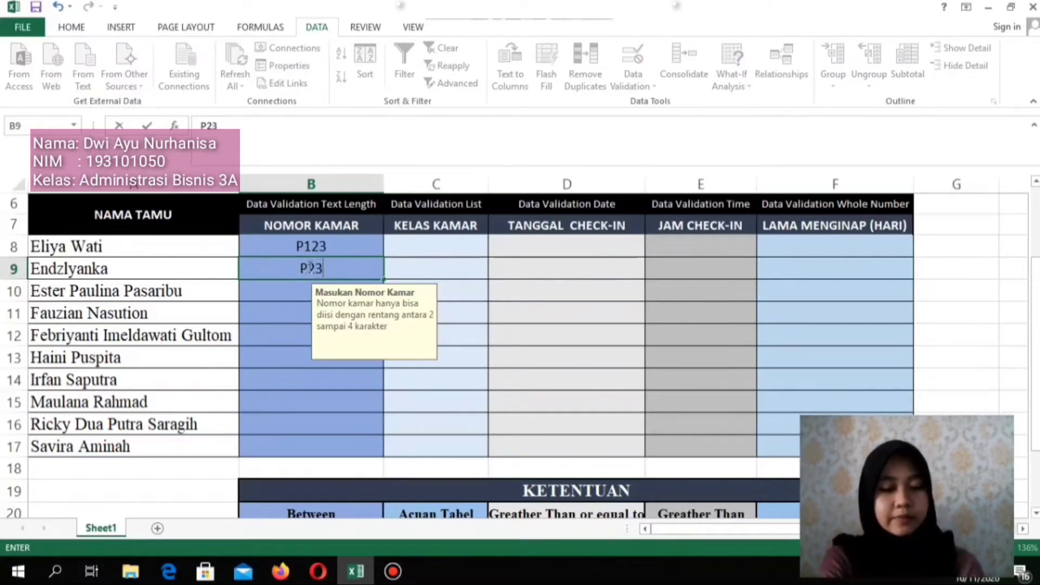
key(Return)
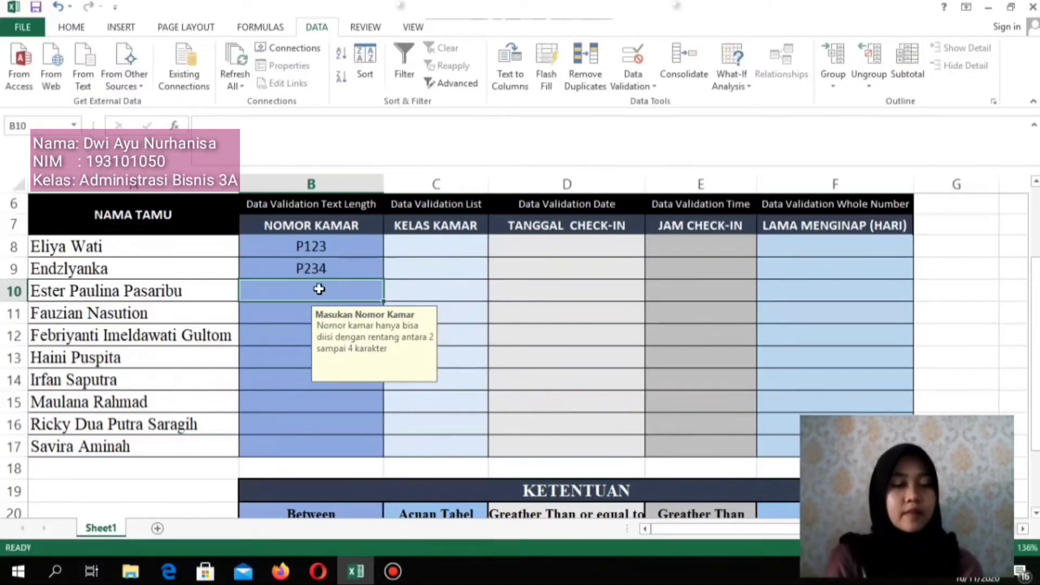
click(323, 272)
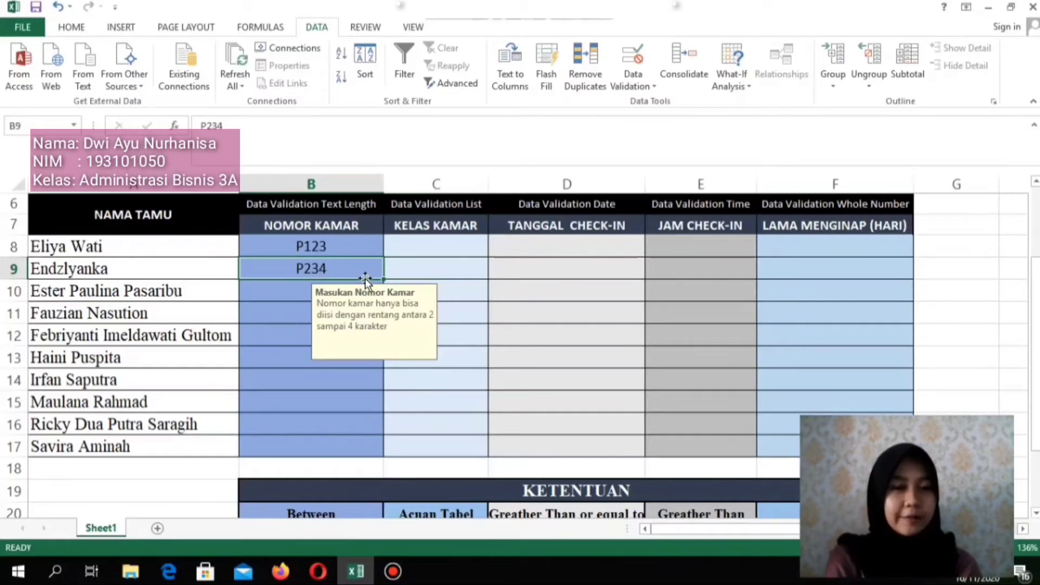
drag(383, 281, 345, 448)
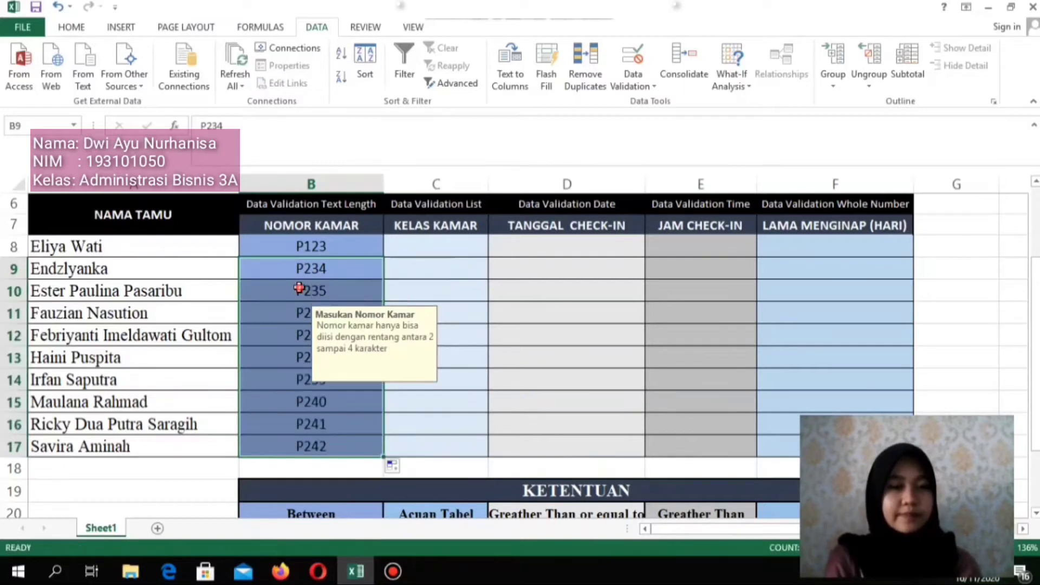
click(323, 262)
- Start a data validation rule for KELAS KAMAR cells C8:C12 that allows only List values
click(436, 246)
scroll(444, 273, up, 1)
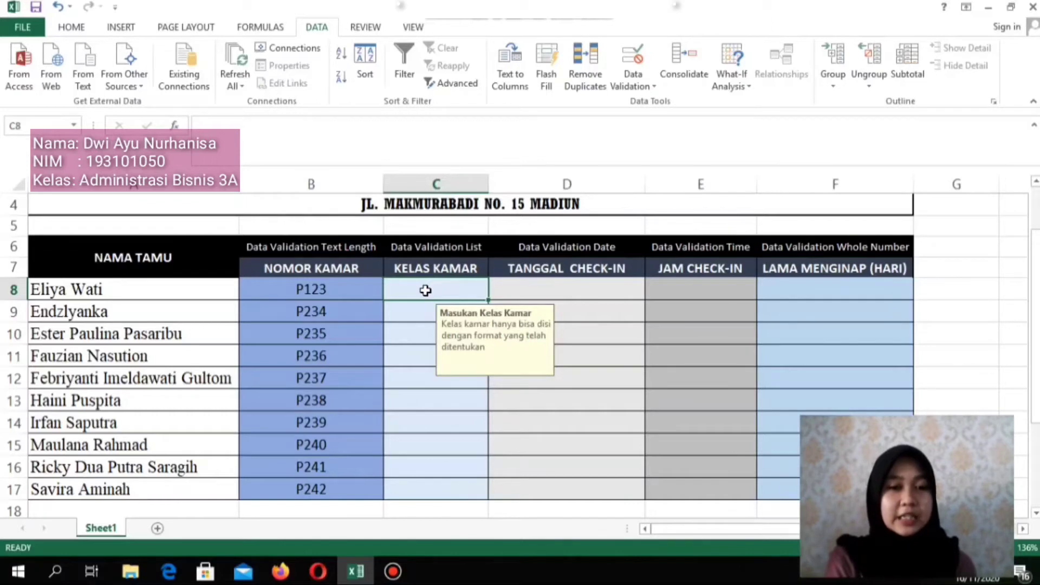
mouse_move(426, 291)
mouse_down()
mouse_move(410, 368)
mouse_move(428, 288)
mouse_move(395, 364)
mouse_move(403, 369)
mouse_up()
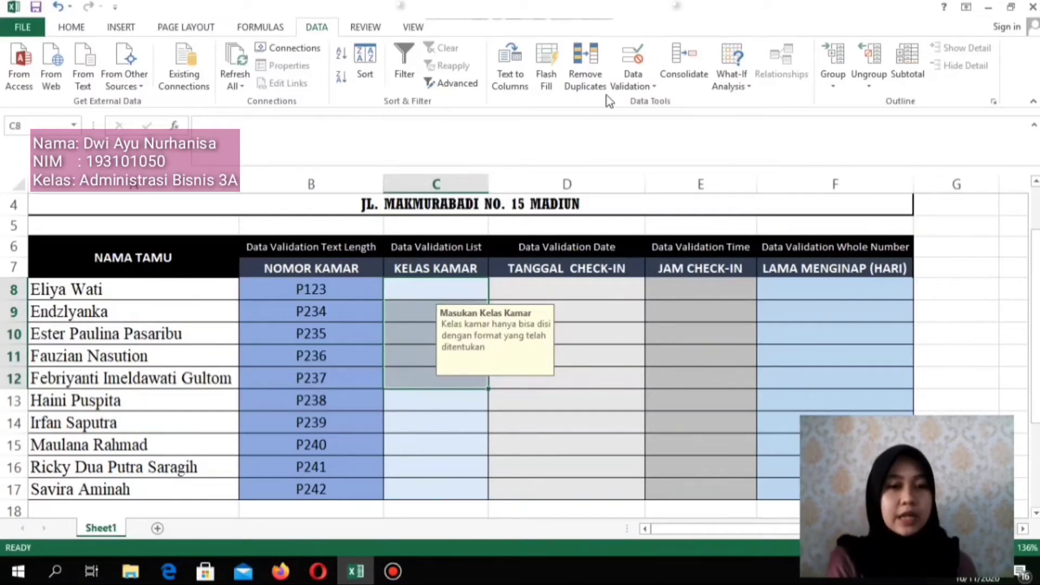
click(644, 86)
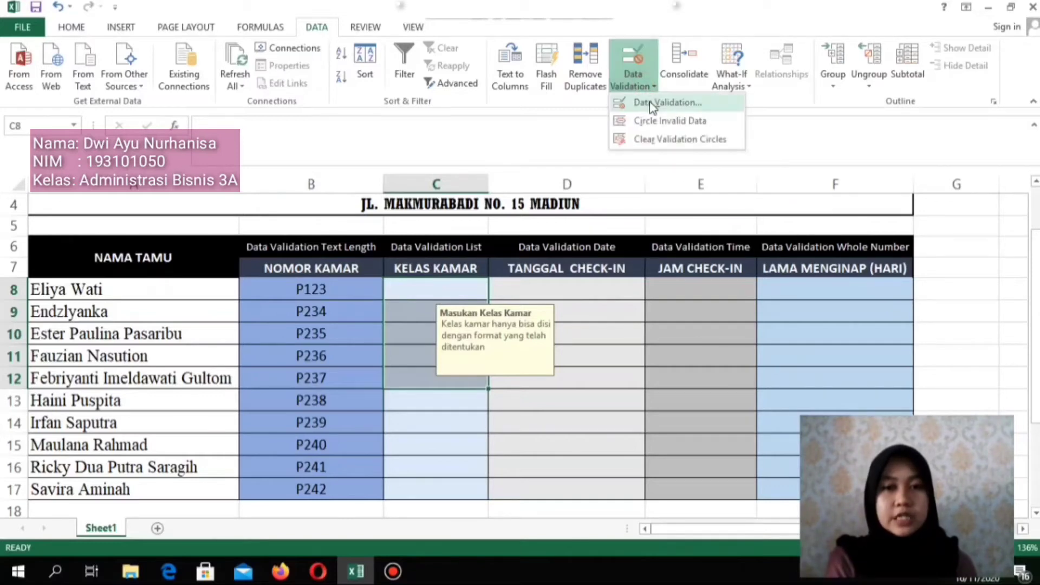
click(663, 104)
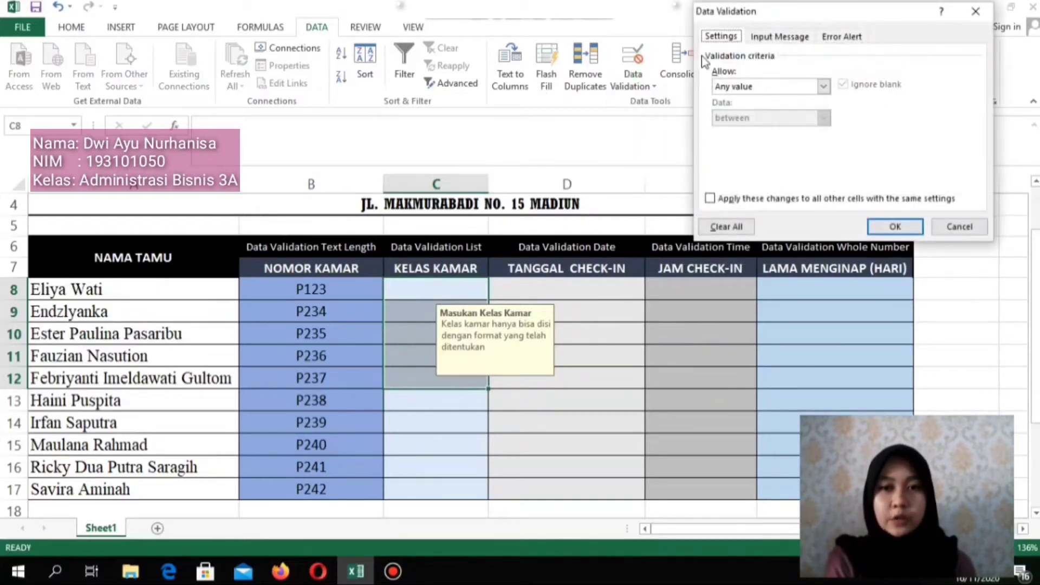
click(822, 87)
click(749, 131)
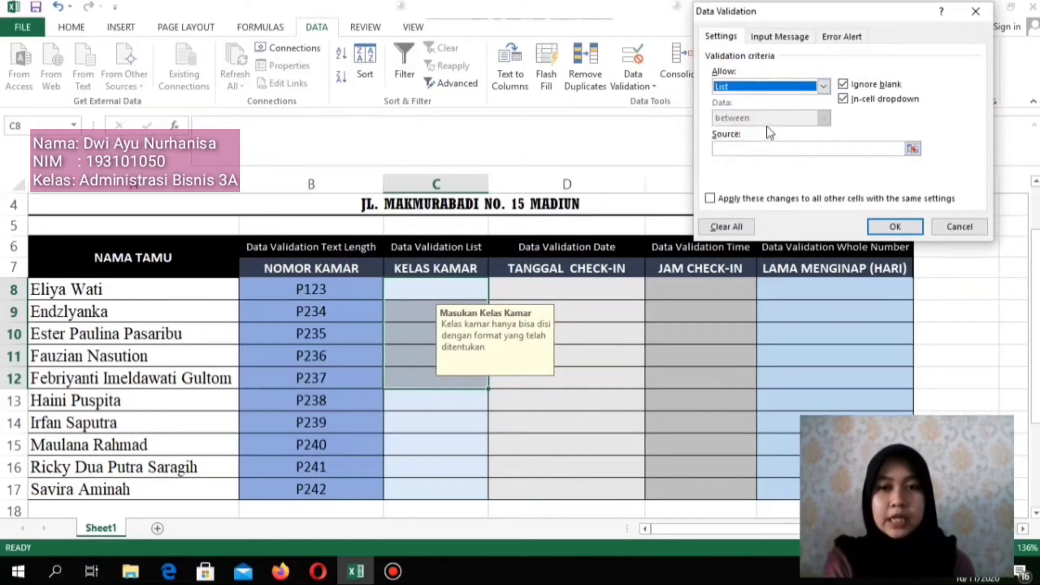
- Set the list source to the room classes under Acuan Tabel in the KETENTUAN table, =$C$21:$C$23
click(729, 147)
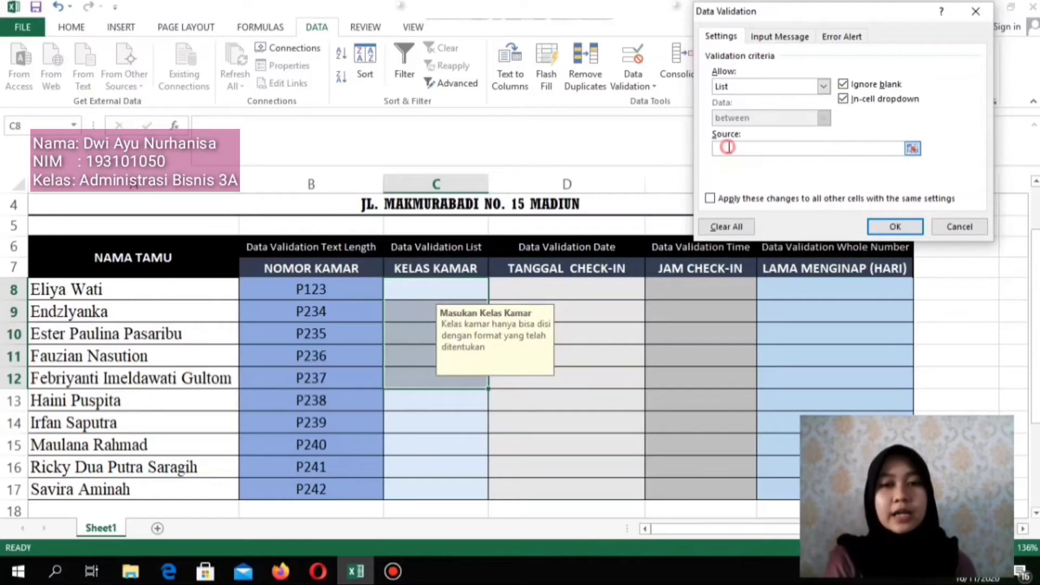
click(912, 150)
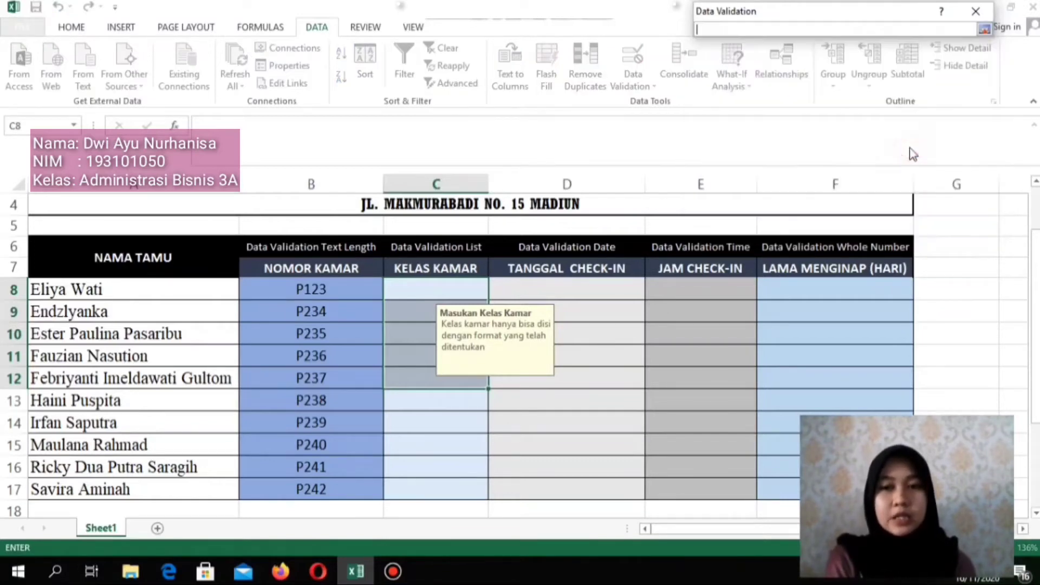
drag(1035, 255, 1033, 385)
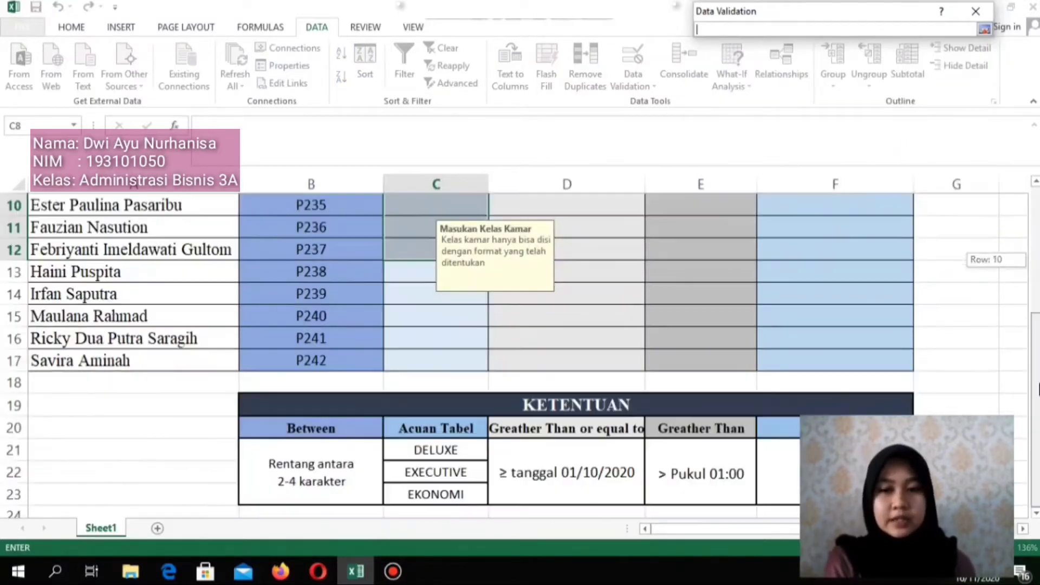
drag(416, 448, 443, 487)
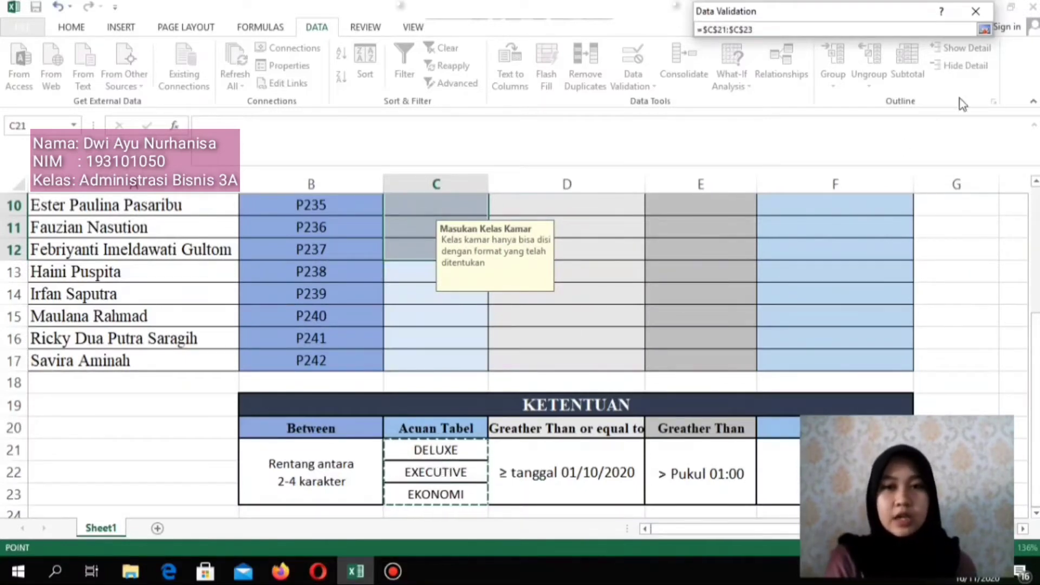
click(986, 30)
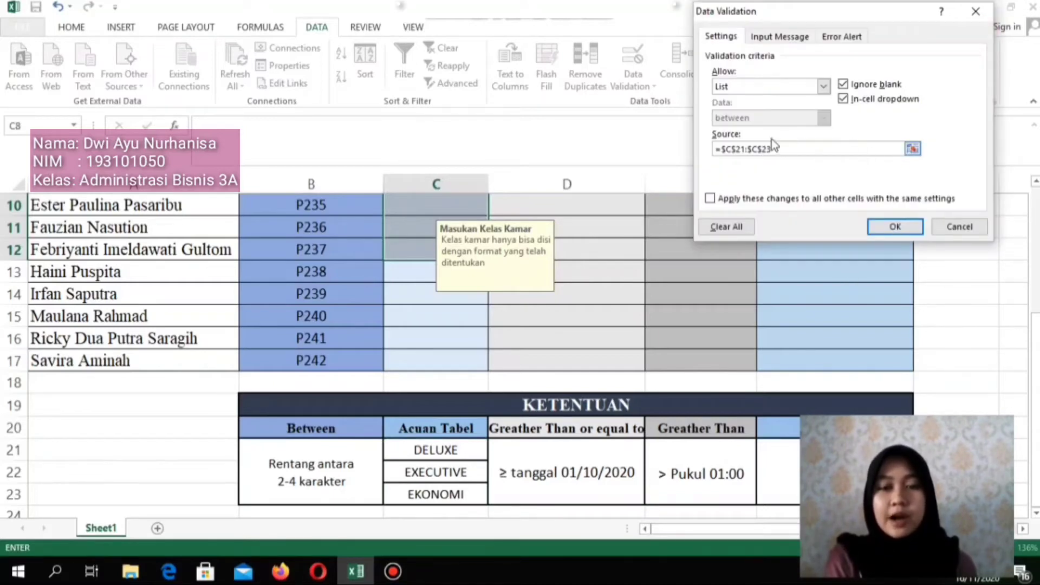
- Review the existing input message and error alert texts, and apply the list validation to KELAS KAMAR cells C8:C12
click(785, 38)
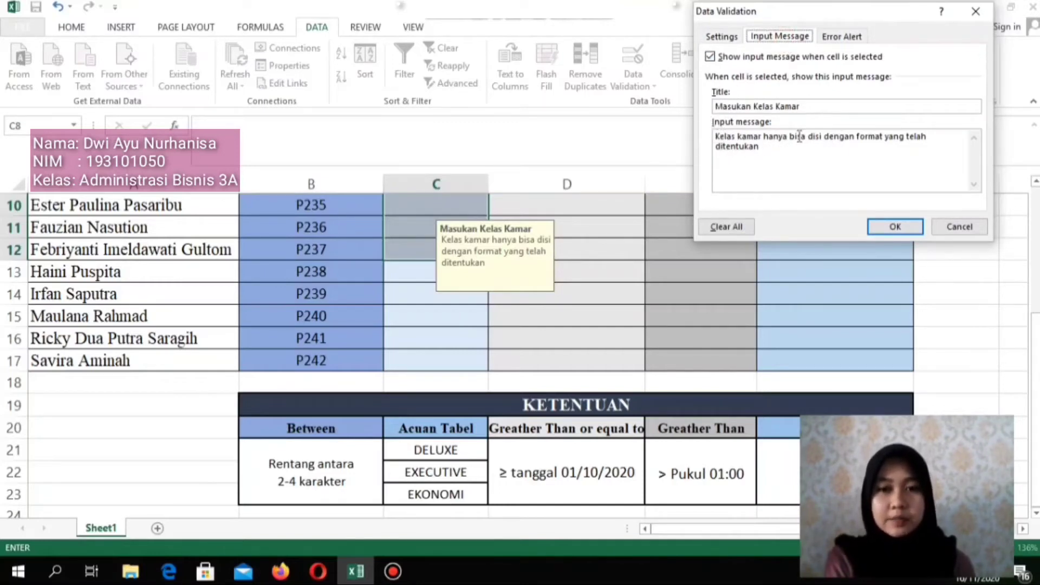
click(843, 39)
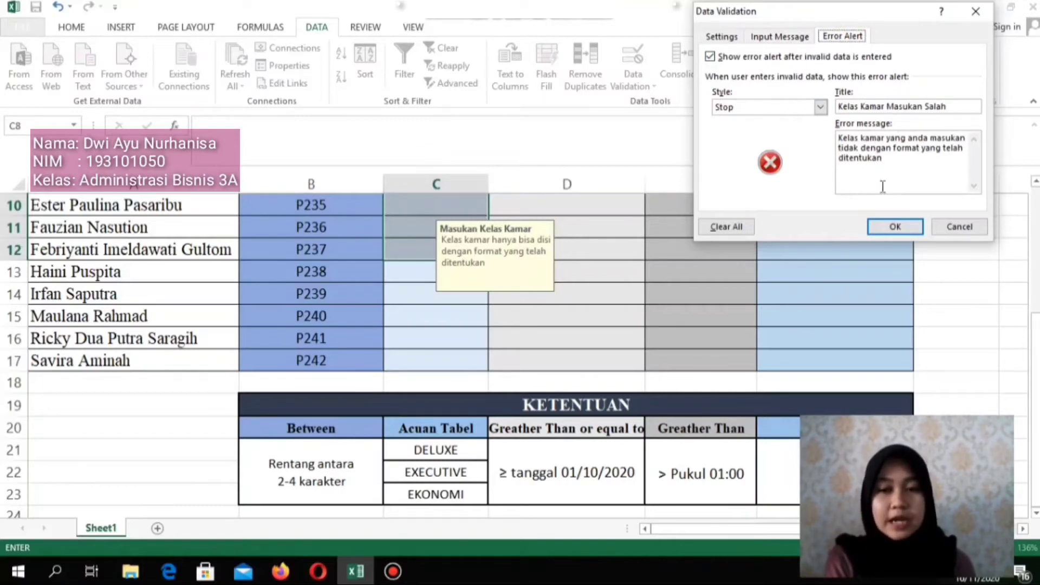
click(896, 226)
drag(1035, 347, 1035, 304)
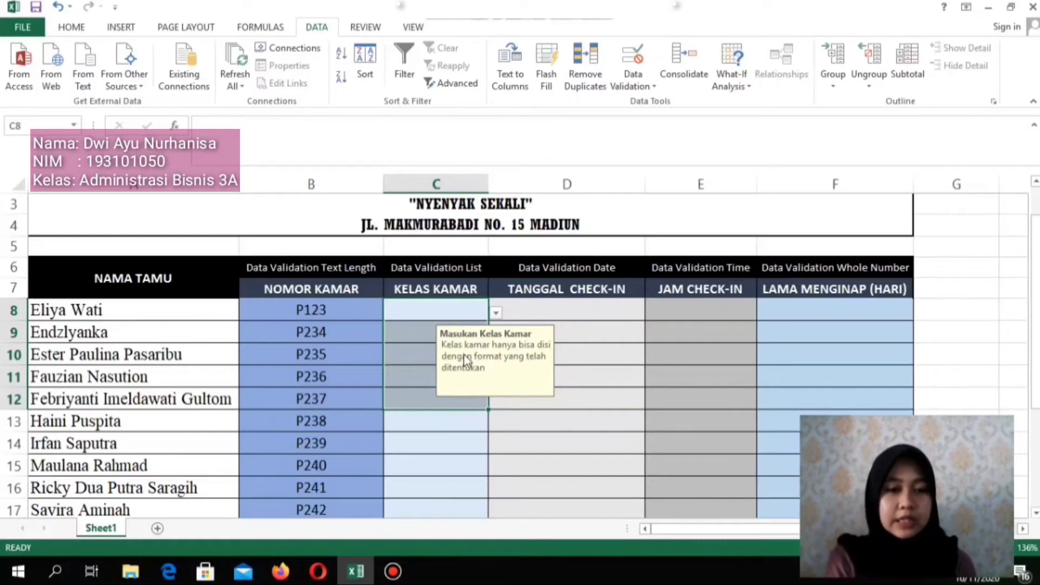
- Choose DELUXE for KELAS KAMAR cell C8 and EXECUTIVE for cell C9 from the validation list
click(481, 312)
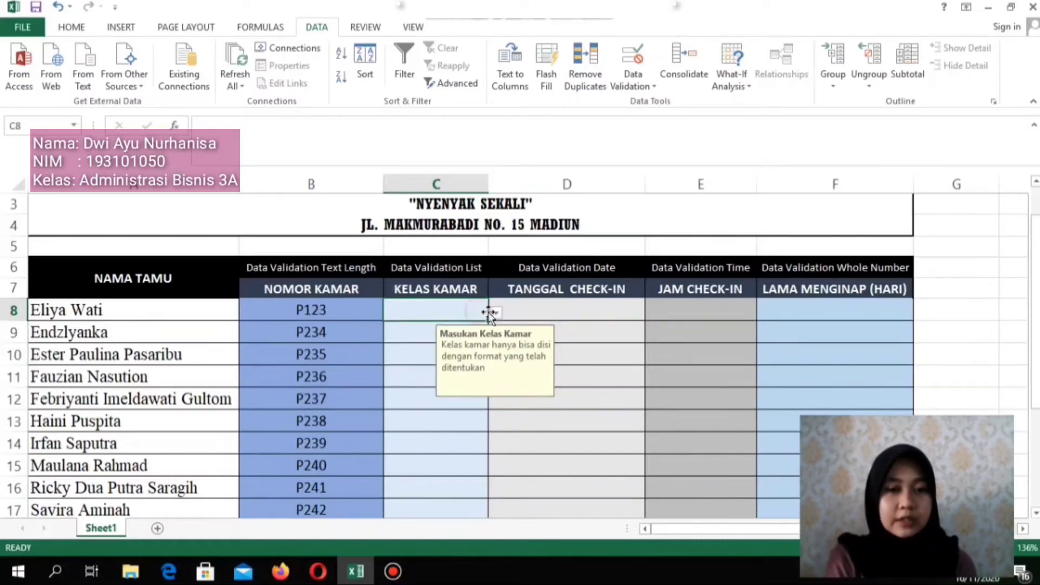
click(496, 315)
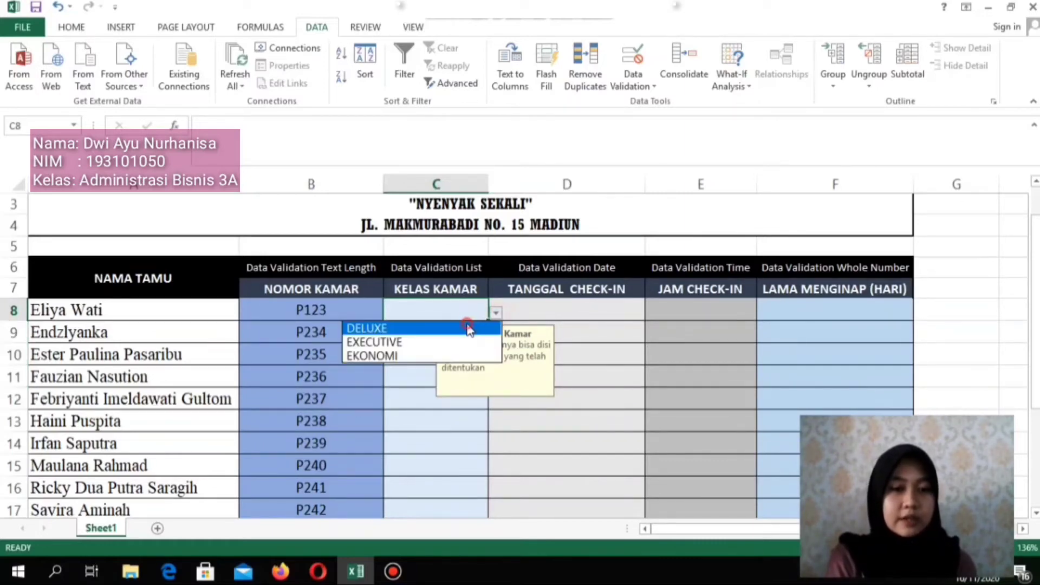
click(468, 329)
click(410, 329)
click(495, 337)
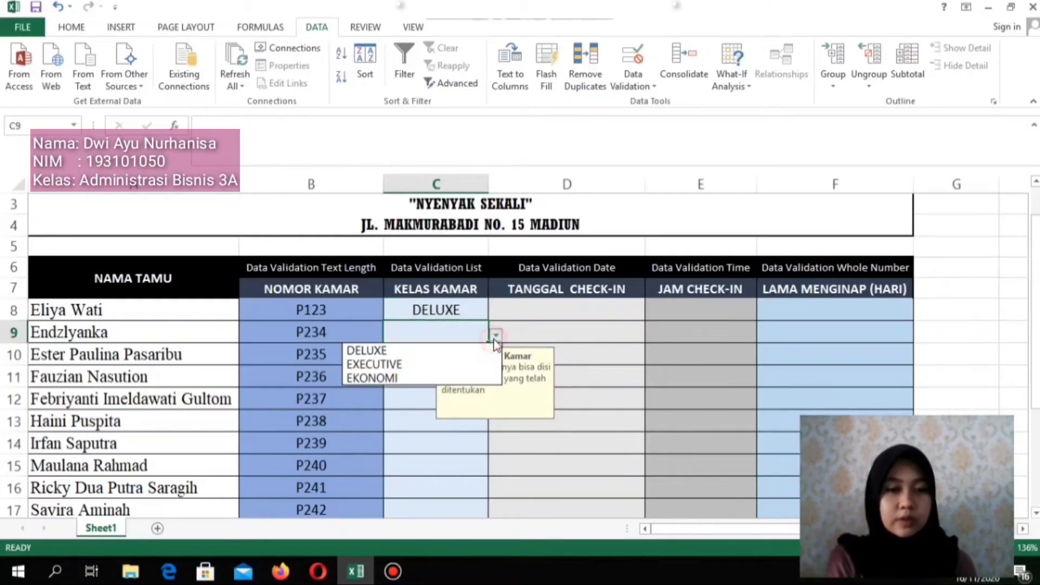
click(453, 364)
- Test the list rule by trying to enter VIP in cell C10, and cancel the entry
click(405, 352)
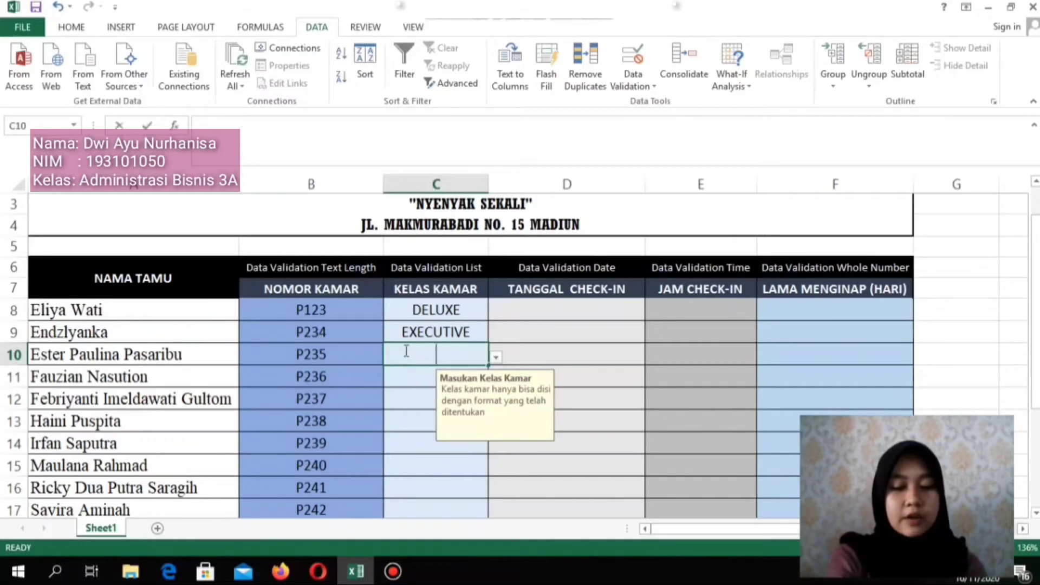
text(VIP)
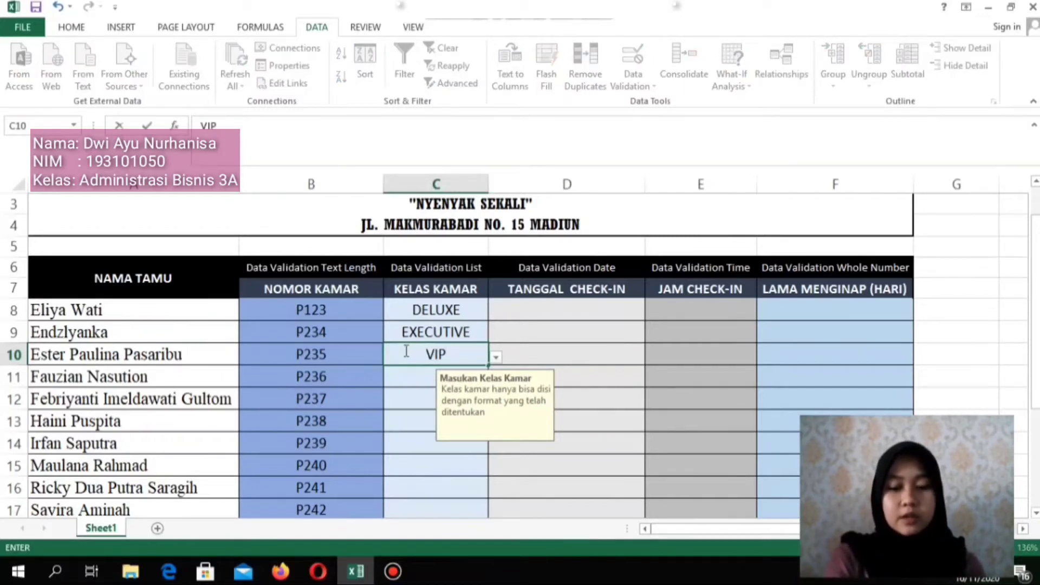
key(Return)
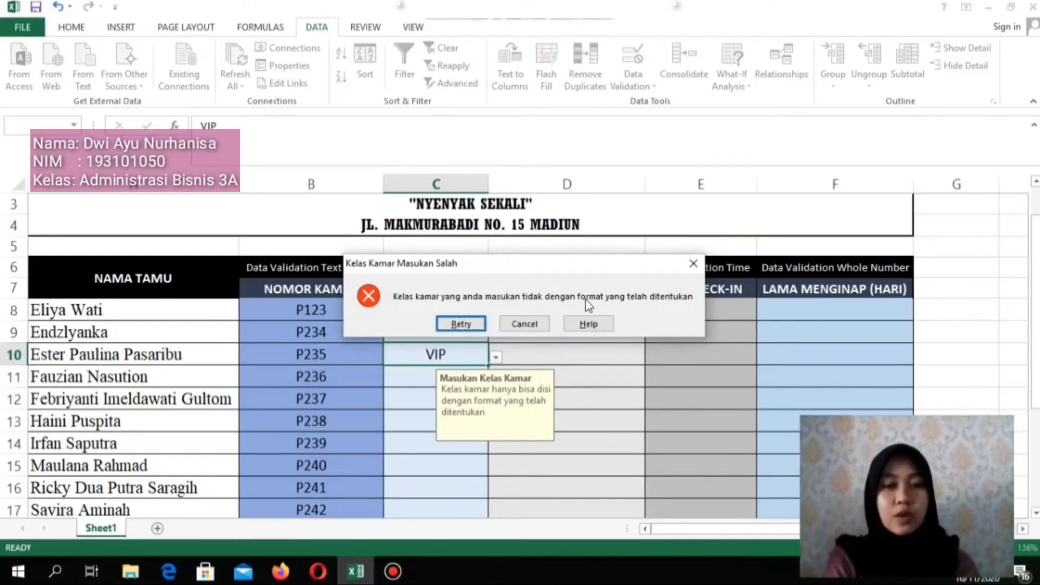
click(523, 324)
- Choose EXECUTIVE for cell C10, EKONOMI for C11 and DELUXE for C12 from the validation list
click(495, 358)
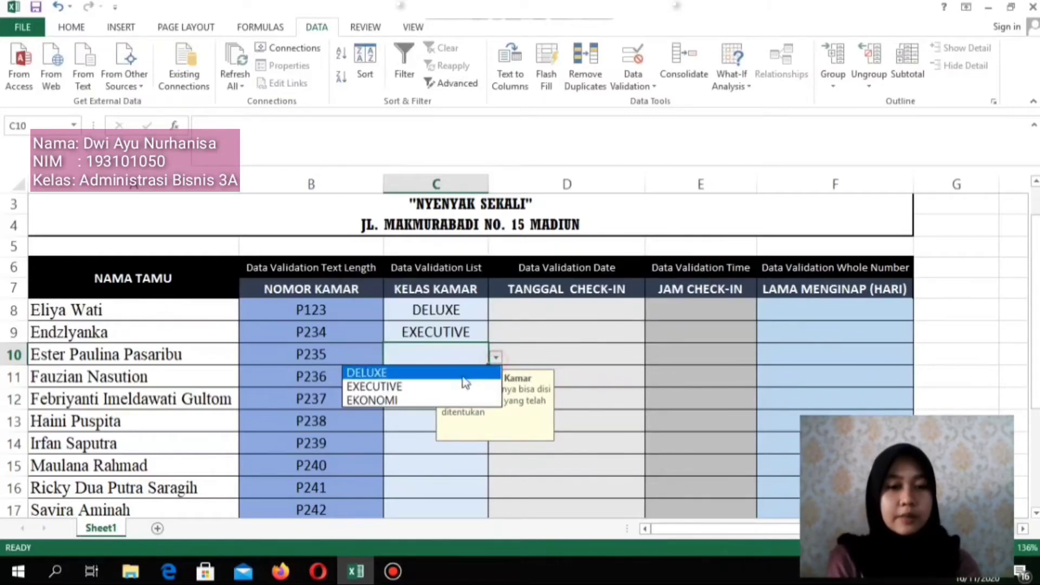
click(433, 387)
click(423, 369)
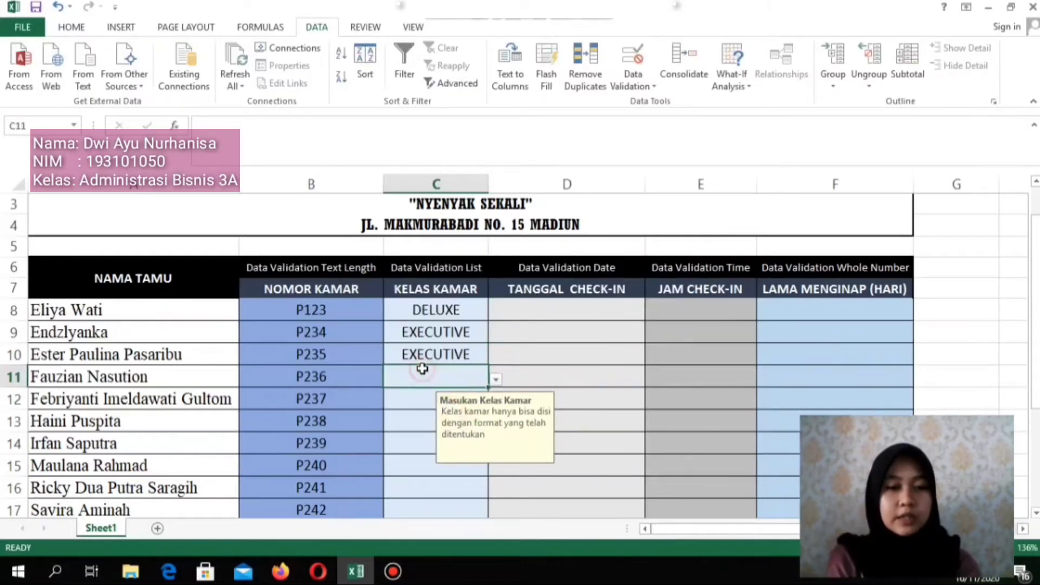
click(496, 379)
click(420, 421)
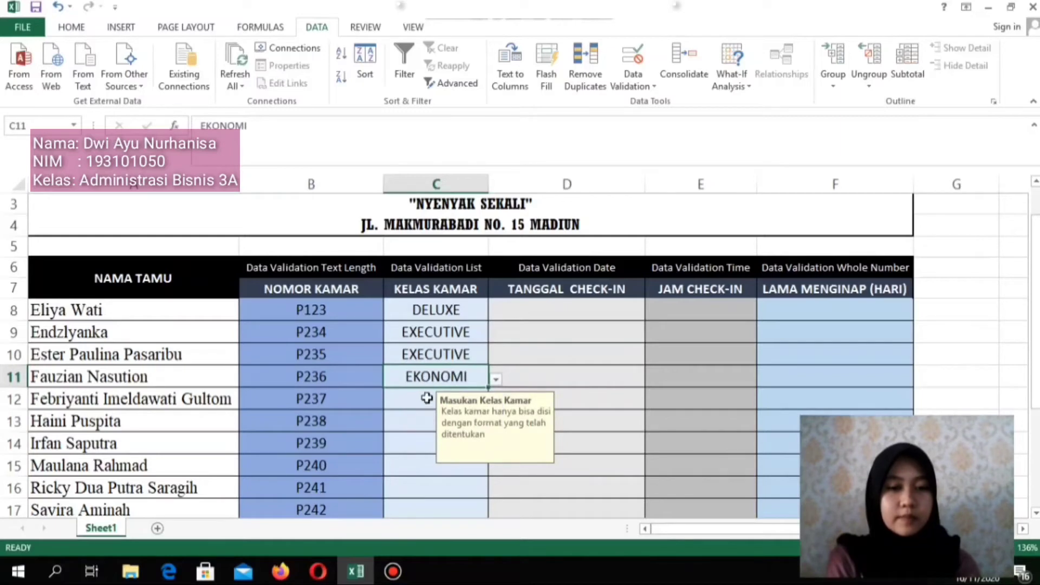
click(420, 400)
click(496, 400)
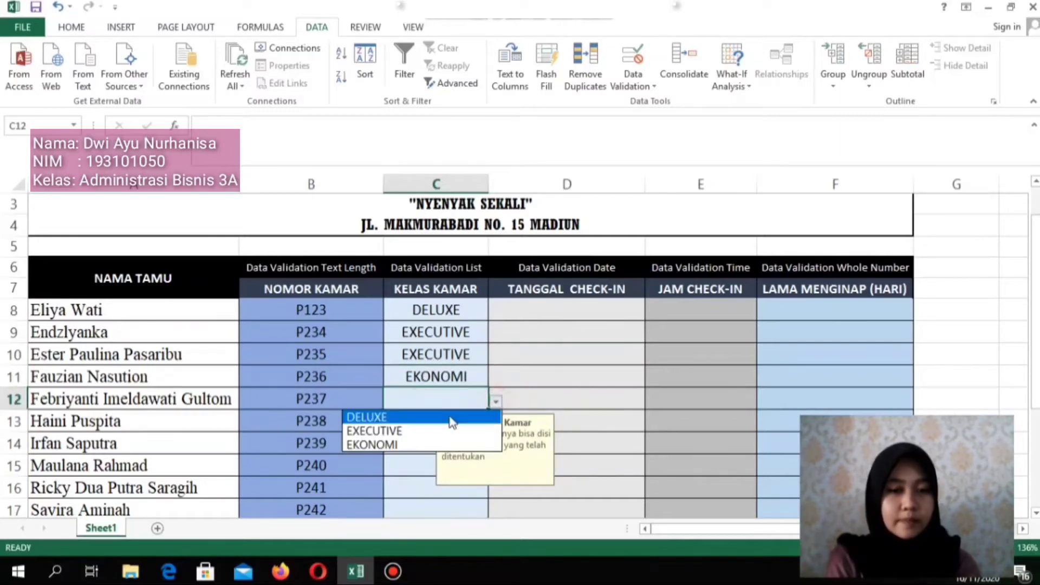
click(428, 418)
- Set up a List validation rule for KELAS KAMAR cells C13:C17 with the source written out as DELUXE;EXEKUTIVE;EKONOMI
click(412, 420)
scroll(422, 418, down, 1)
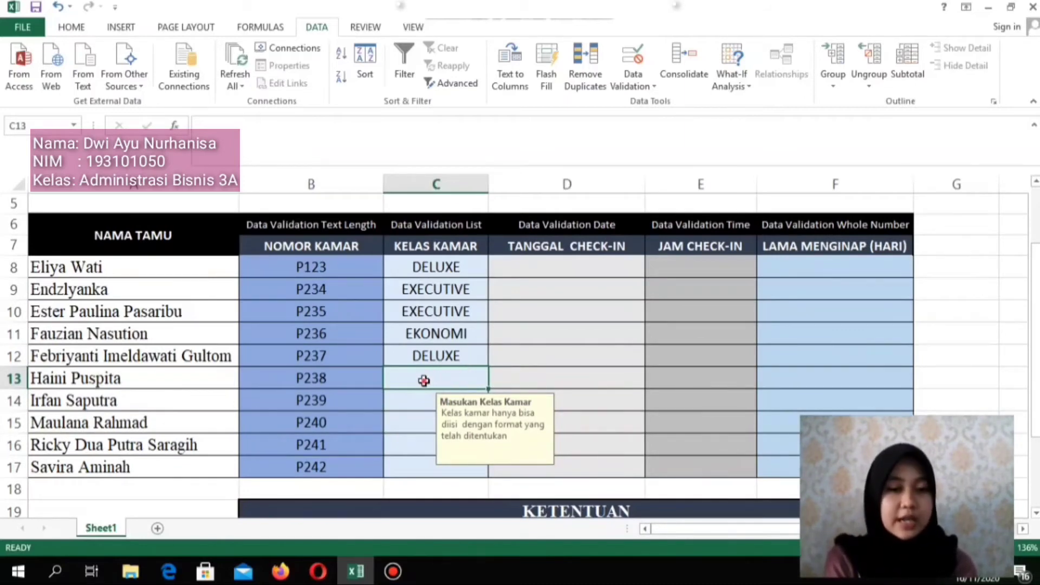
drag(420, 379, 430, 469)
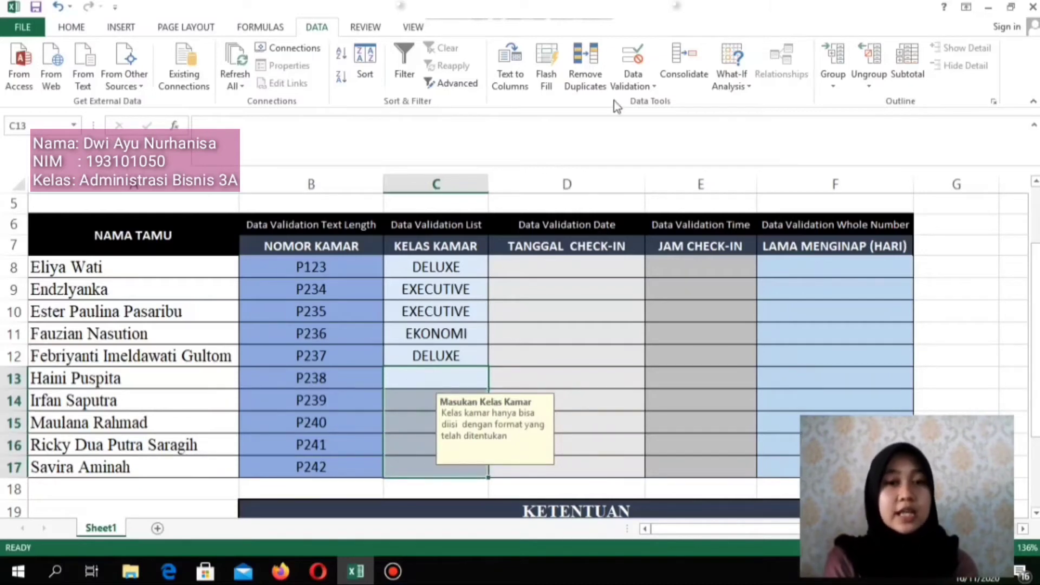
click(642, 88)
click(643, 103)
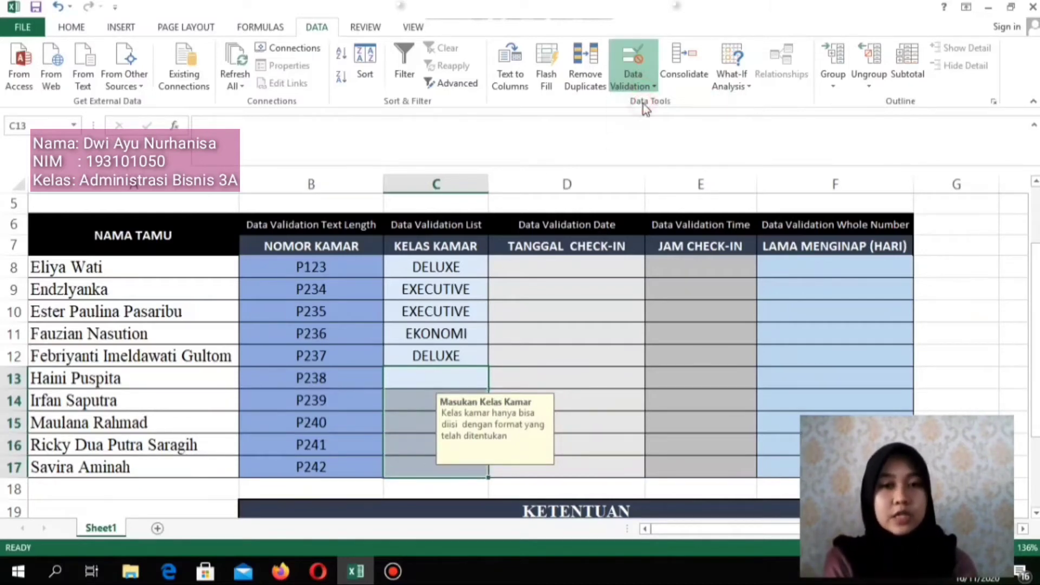
click(722, 37)
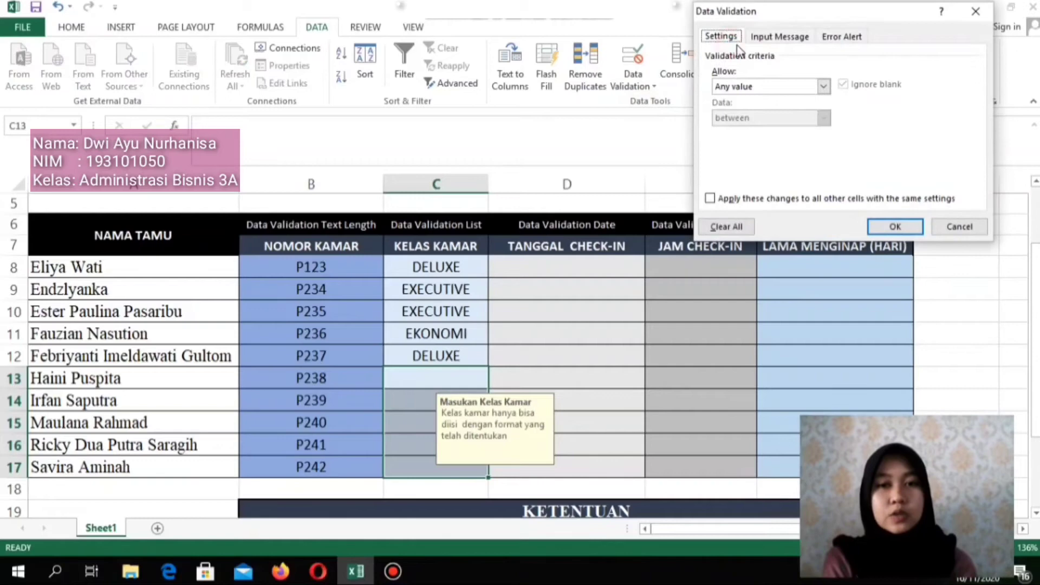
click(824, 88)
click(766, 130)
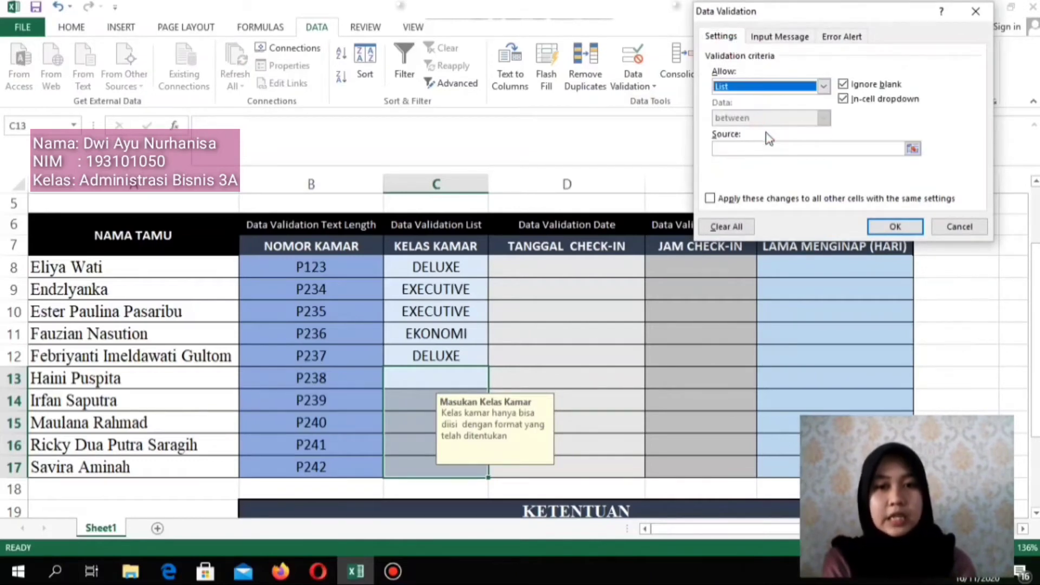
click(755, 149)
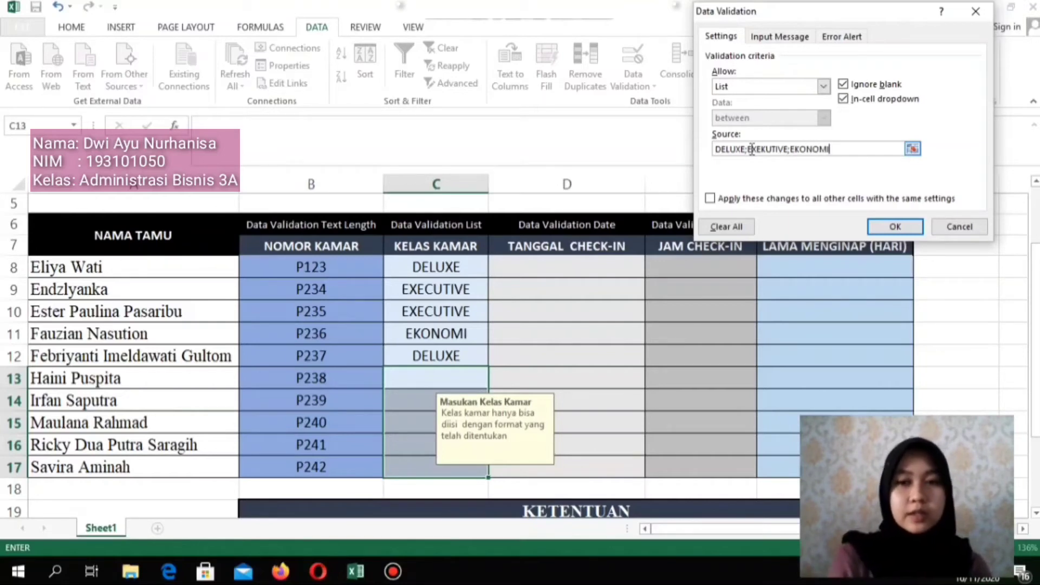
- Review the input message and error alert texts, and apply the list validation to cells C13:C17
click(784, 38)
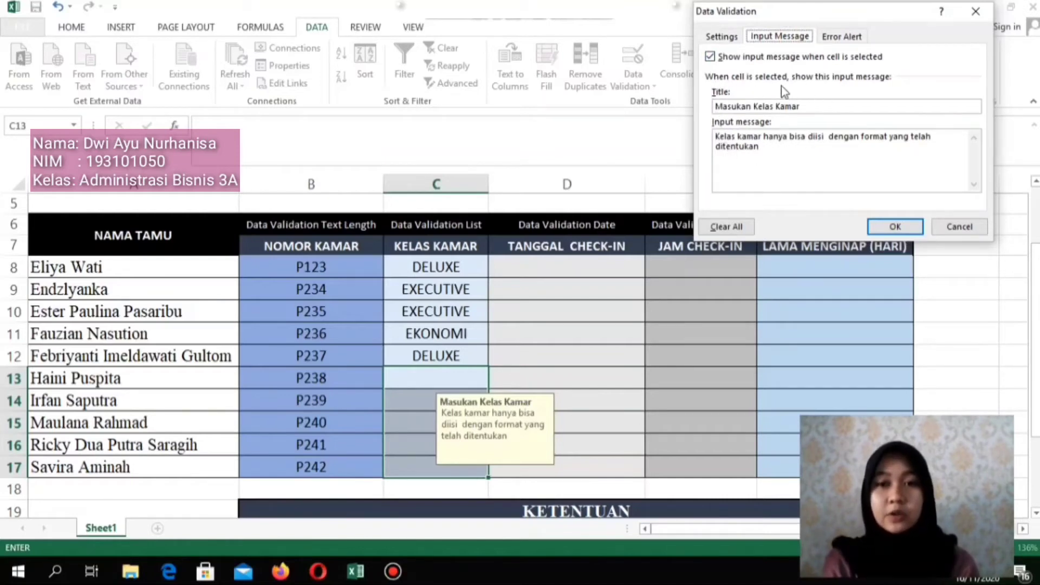
click(834, 36)
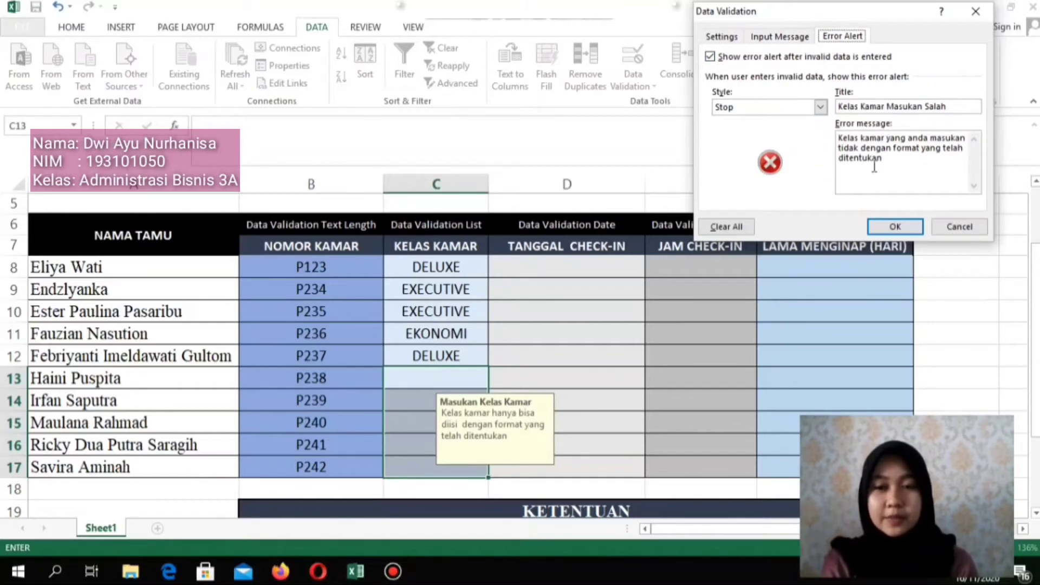
click(896, 227)
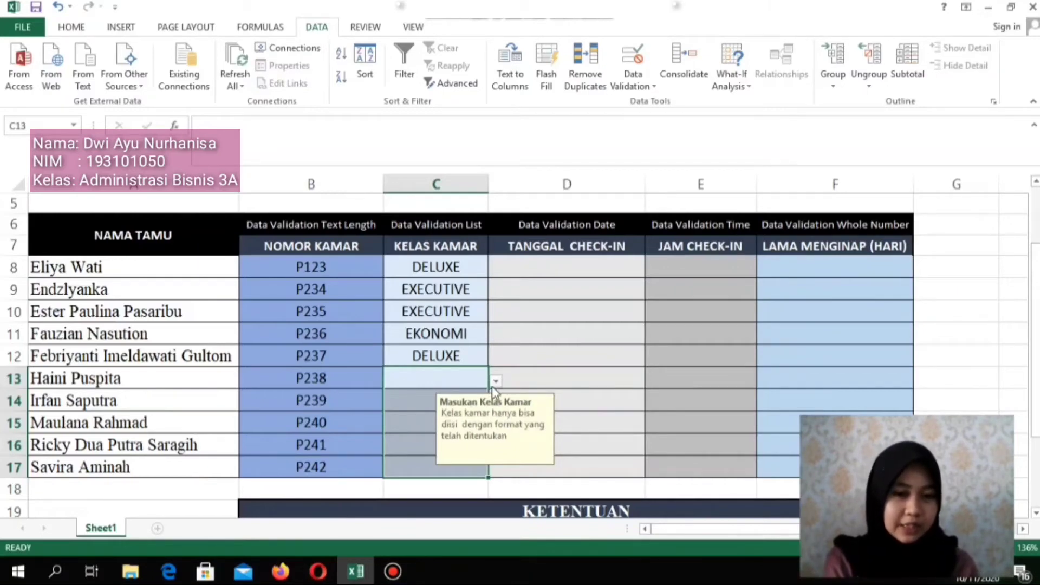
- Choose DELUXE for cell C13 and EKONOMI for cells C14 and C15 from the validation list
click(495, 381)
click(421, 396)
click(421, 397)
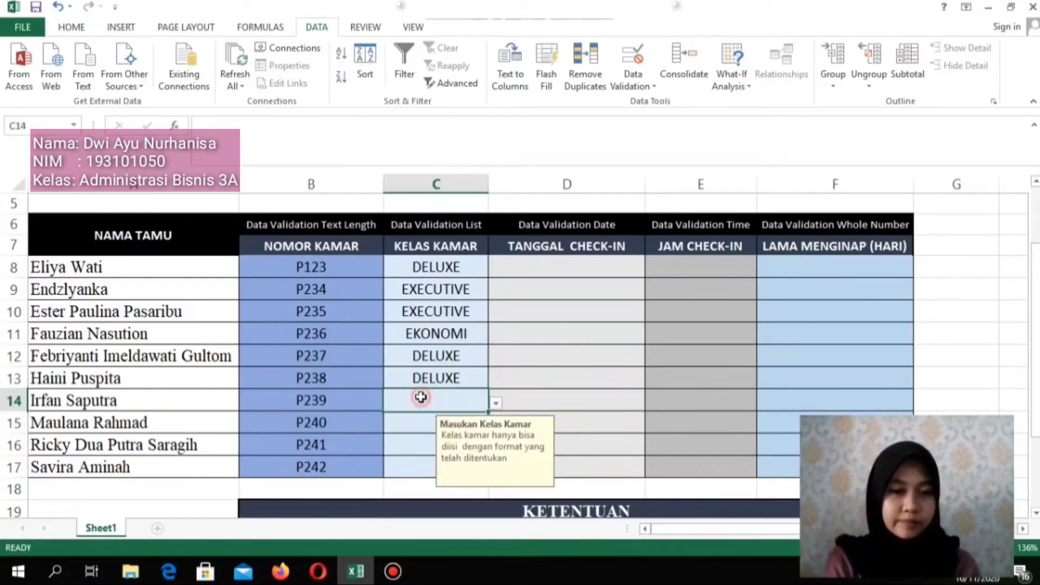
click(495, 403)
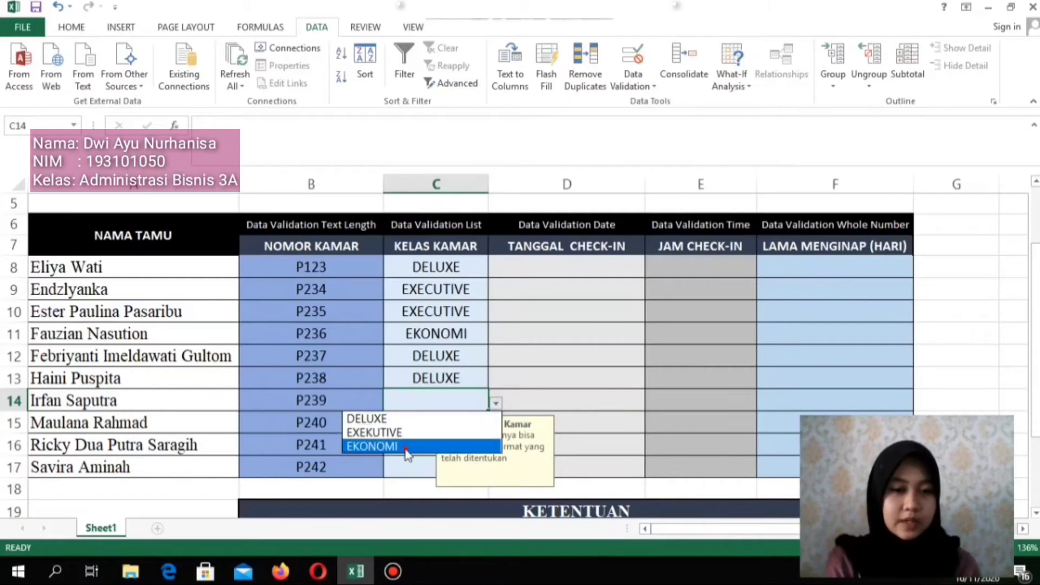
click(408, 447)
click(474, 427)
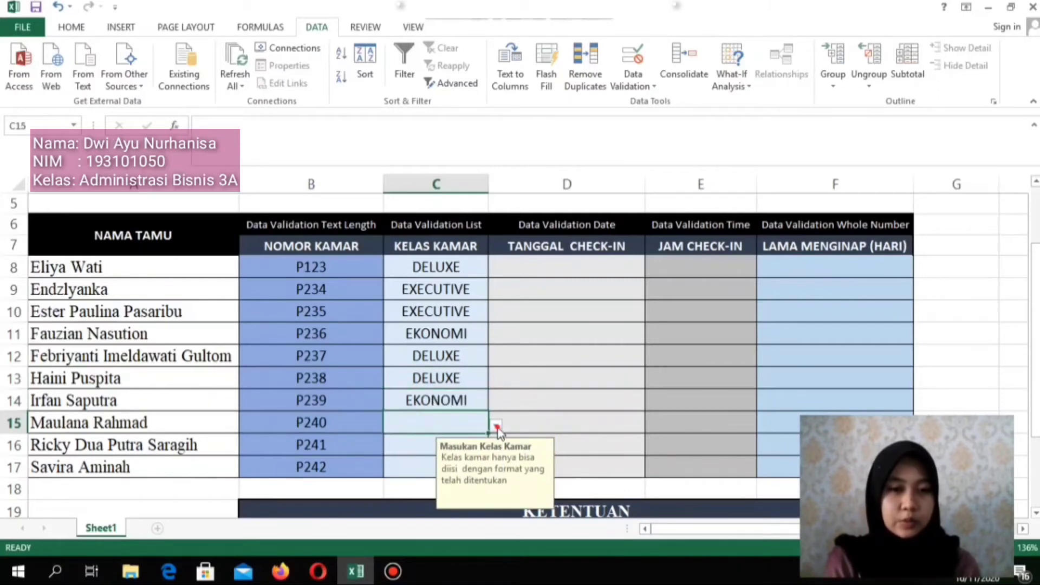
click(496, 426)
click(394, 467)
- Choose EXEKUTIVE for cell C16 and DELUXE for cell C17 from the validation list
click(410, 438)
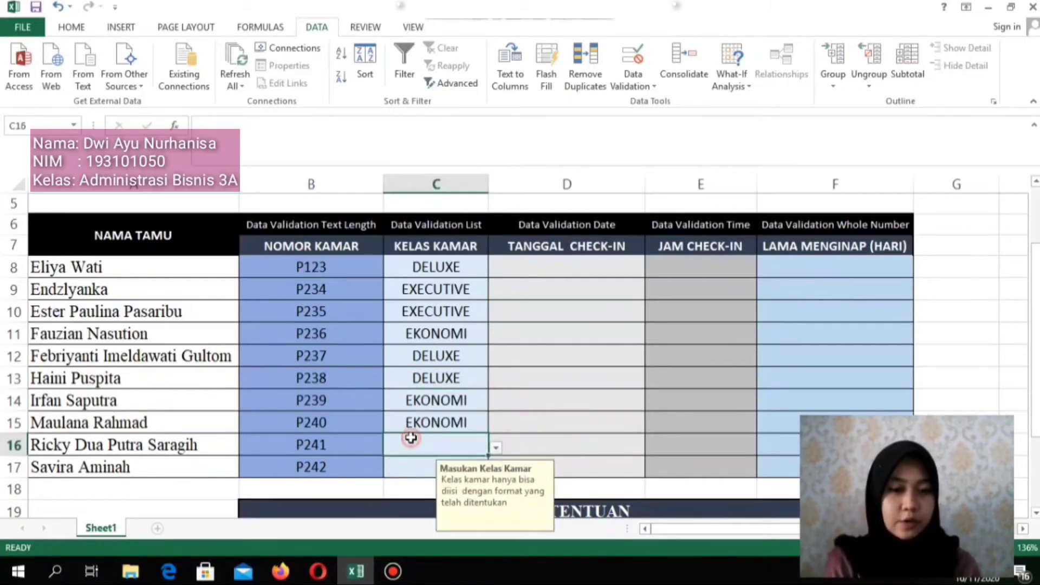
click(496, 447)
click(412, 477)
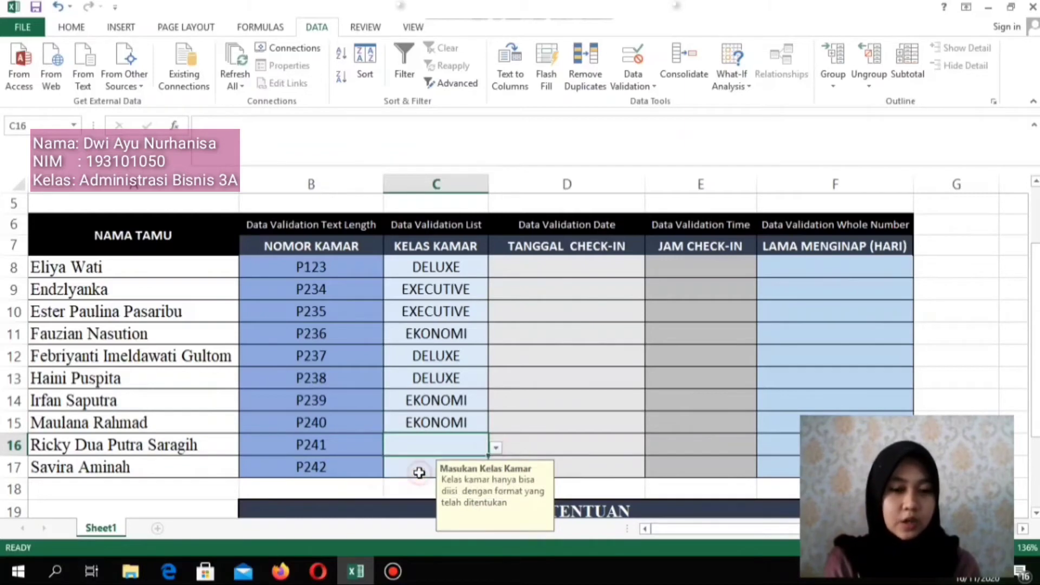
click(406, 467)
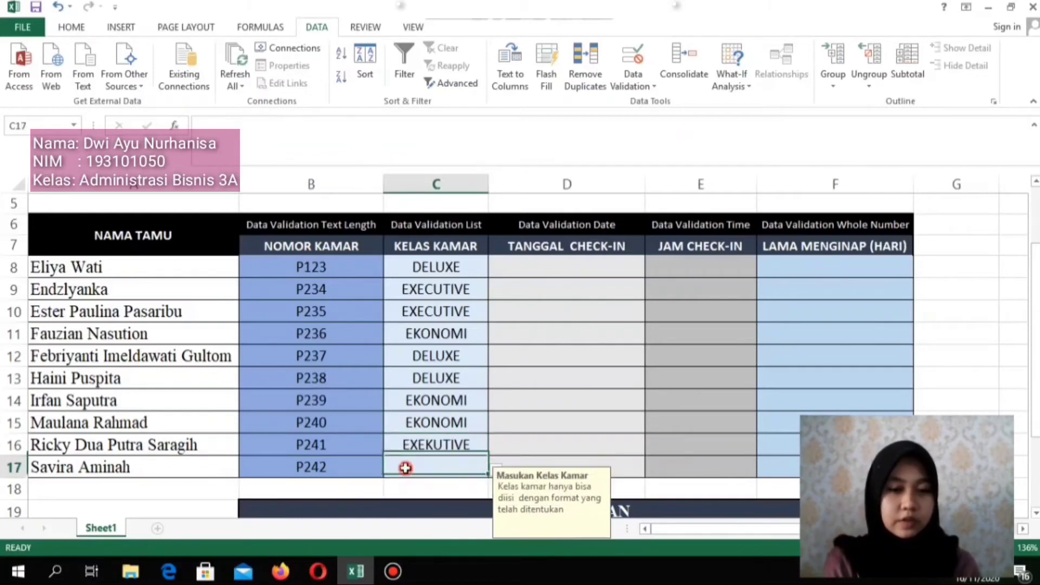
click(495, 466)
click(484, 467)
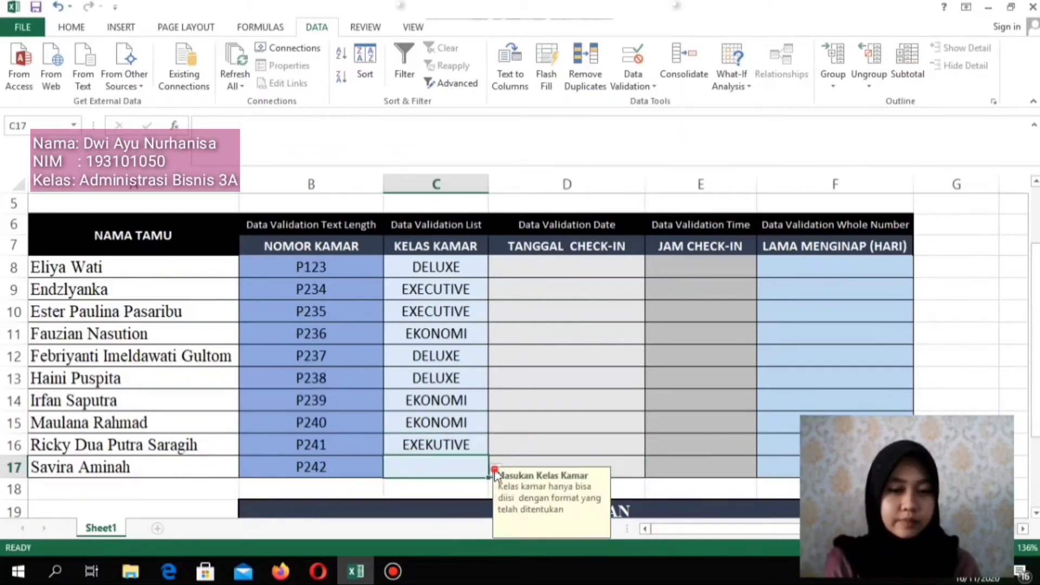
click(494, 469)
click(449, 485)
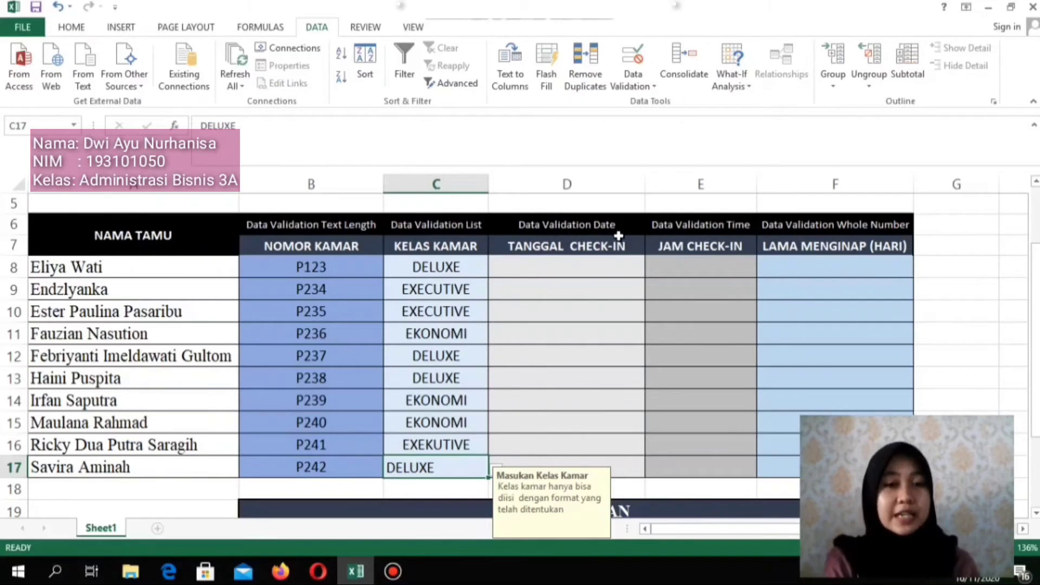
- Set up a Date validation rule for TANGGAL CHECK-IN cells D8:D17, greater than or equal to the start date 01/11/2020
drag(569, 265, 518, 458)
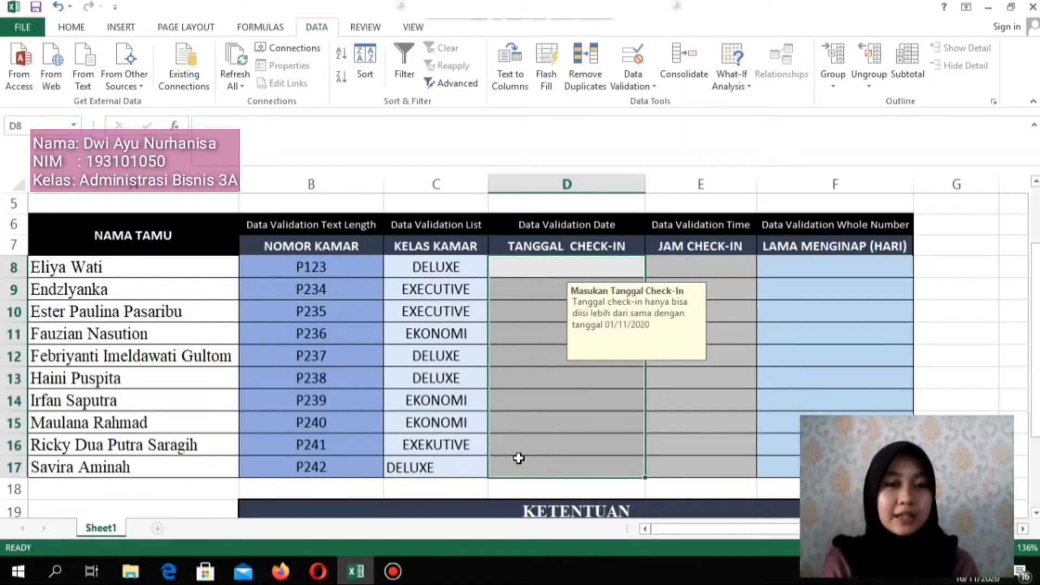
click(653, 90)
click(655, 104)
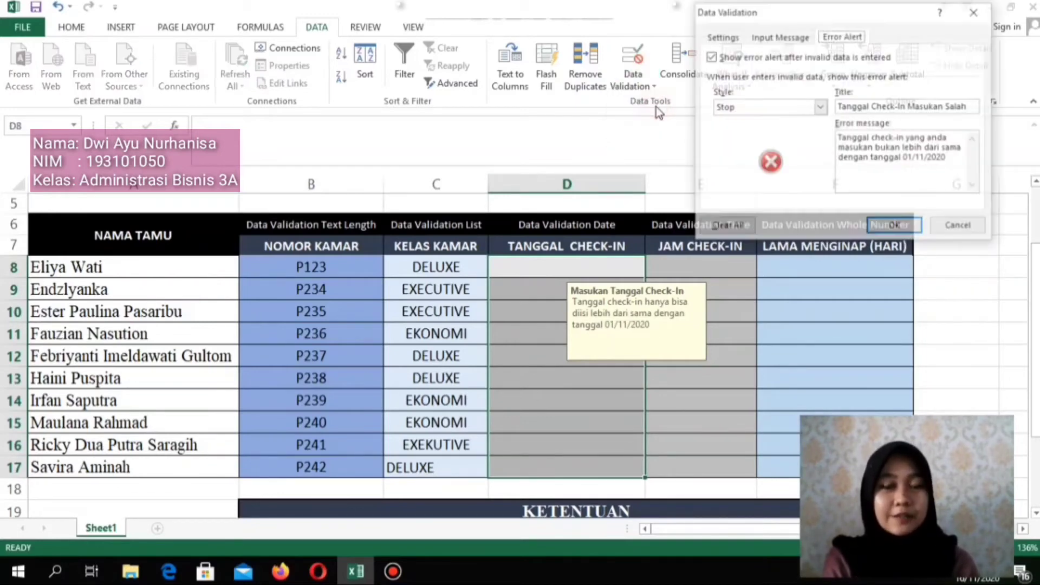
click(720, 36)
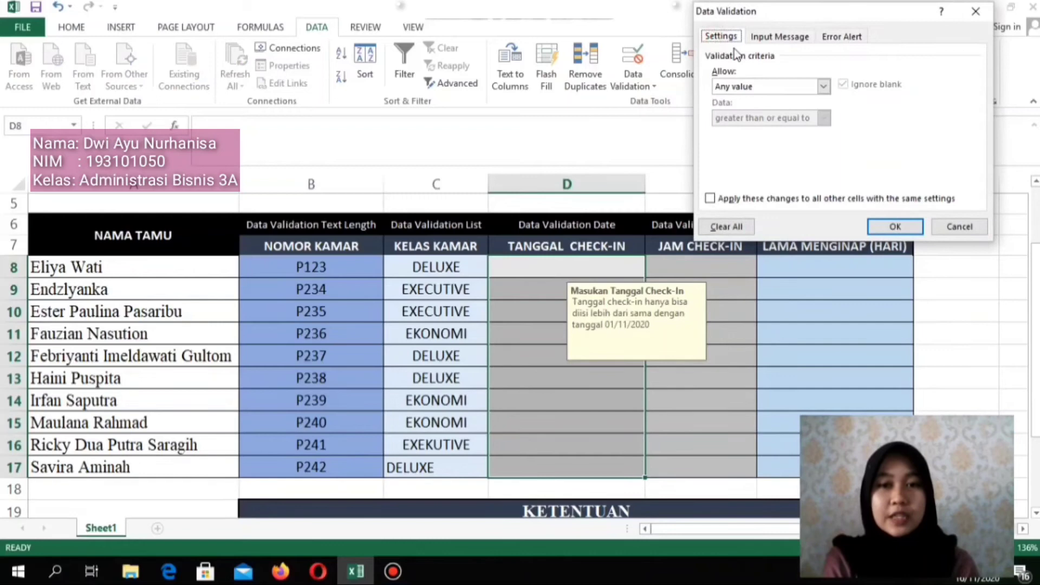
click(825, 87)
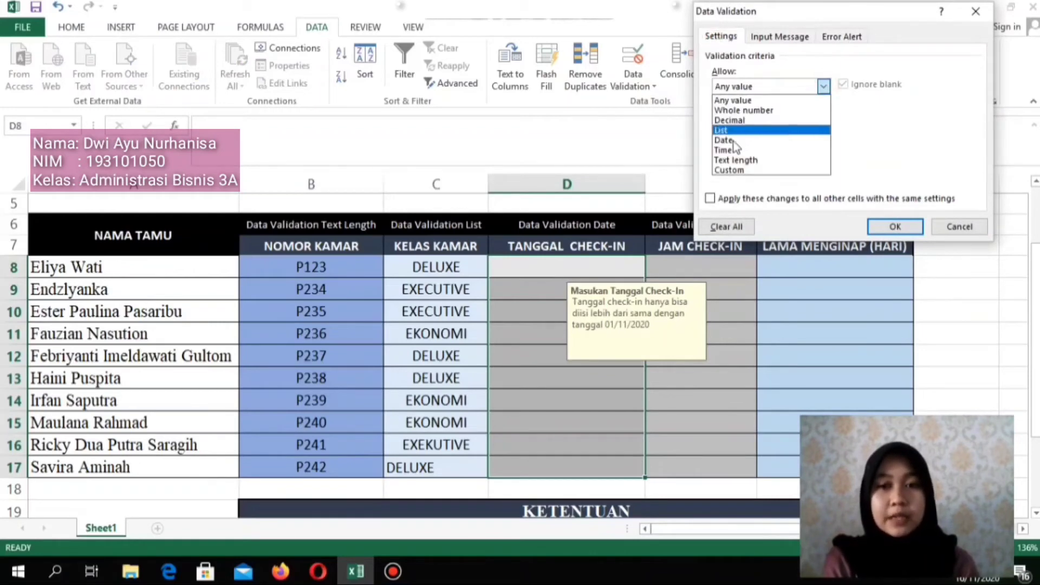
click(733, 141)
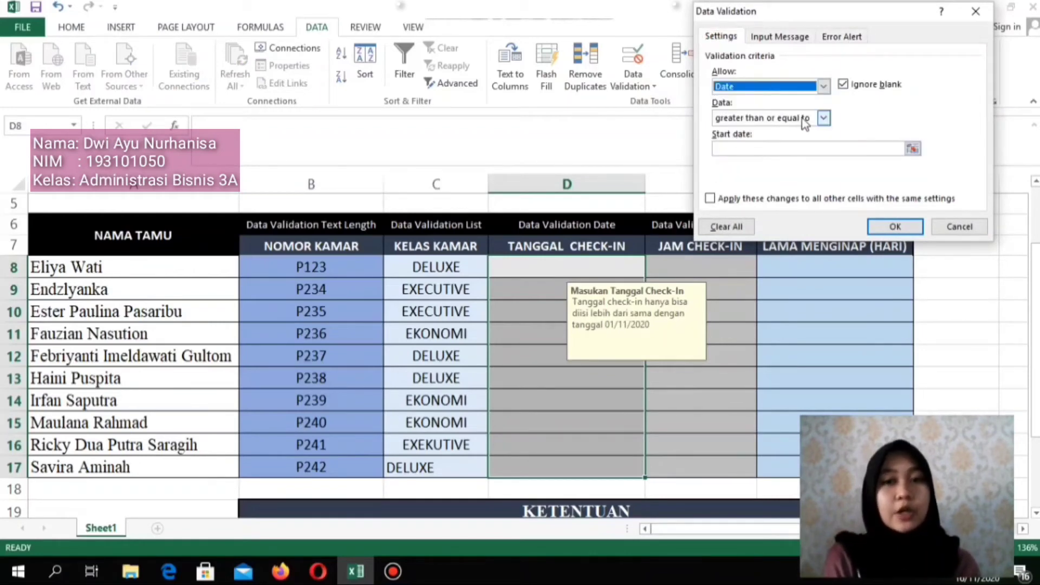
click(823, 119)
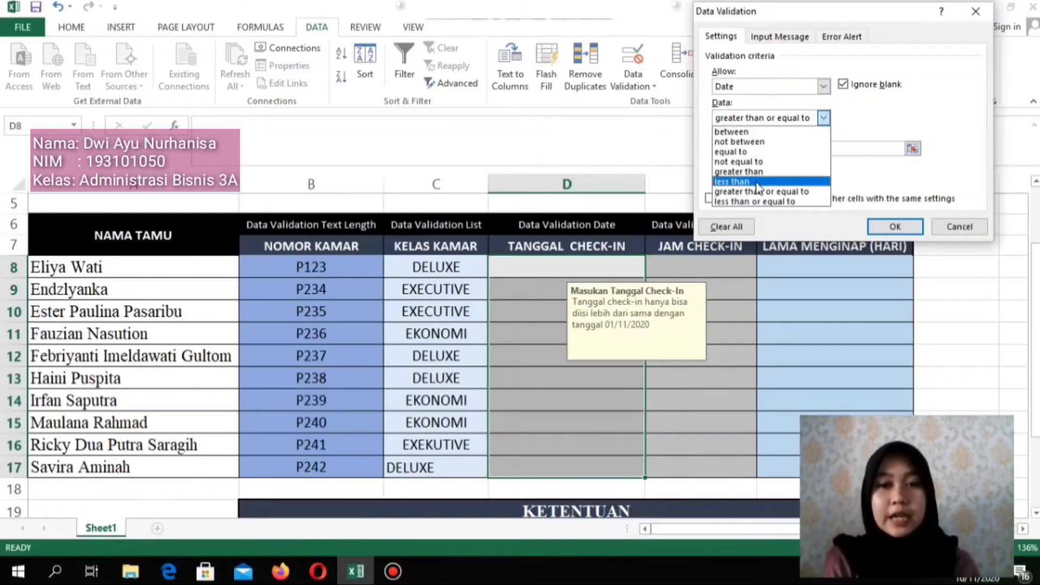
click(781, 192)
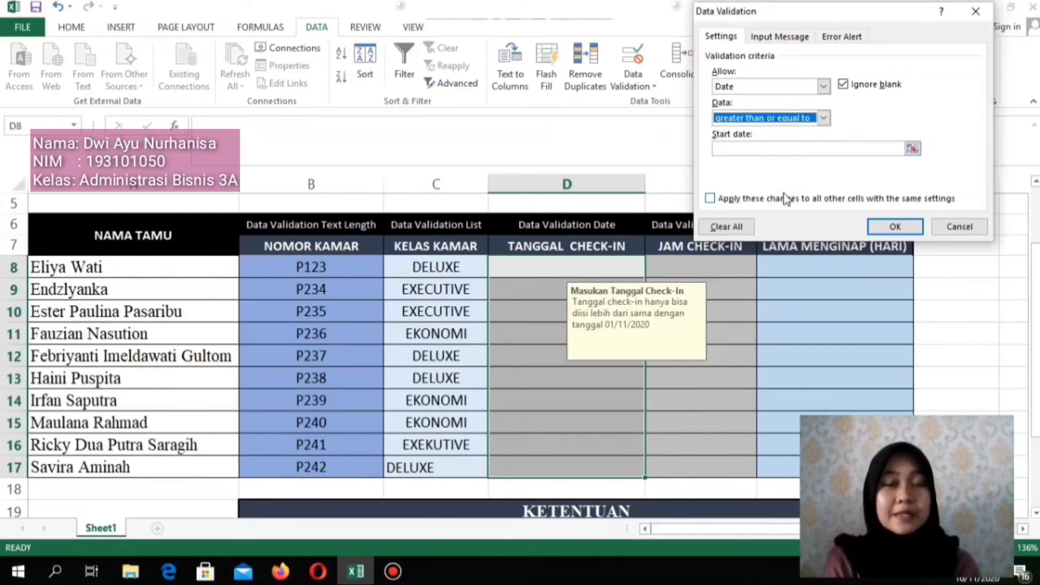
click(765, 148)
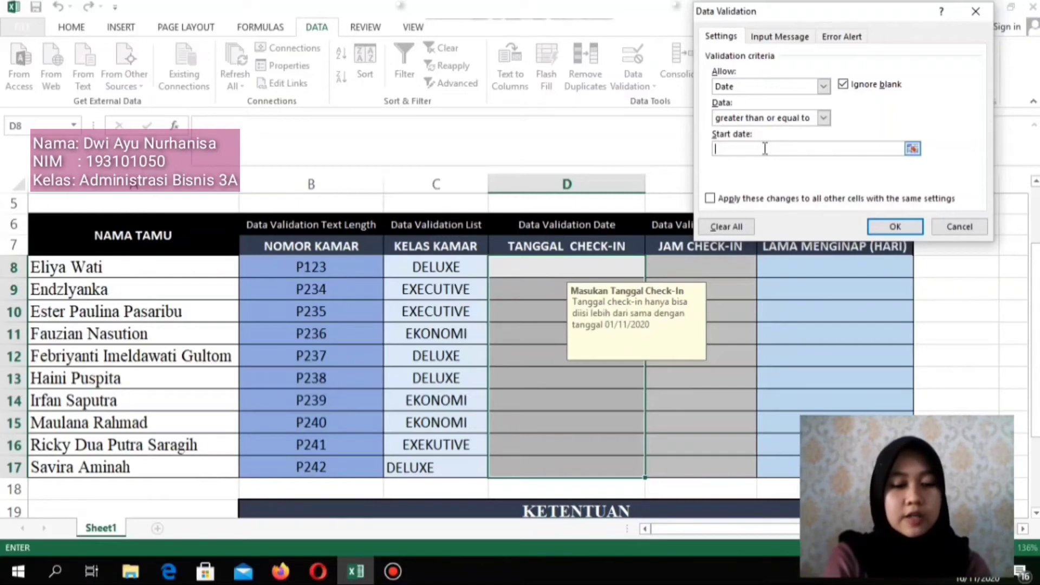
text(01/11/)
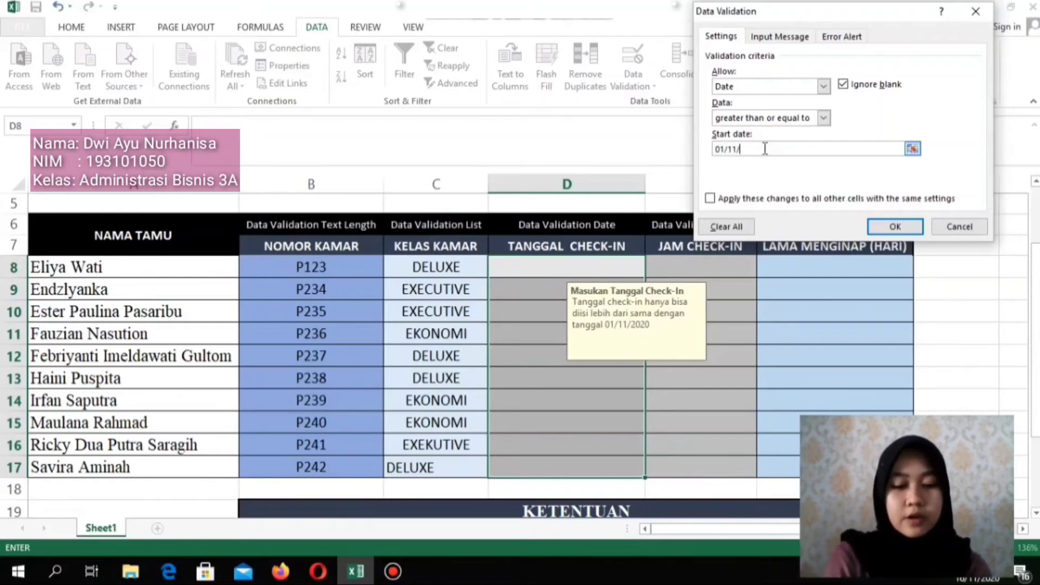
text(2020)
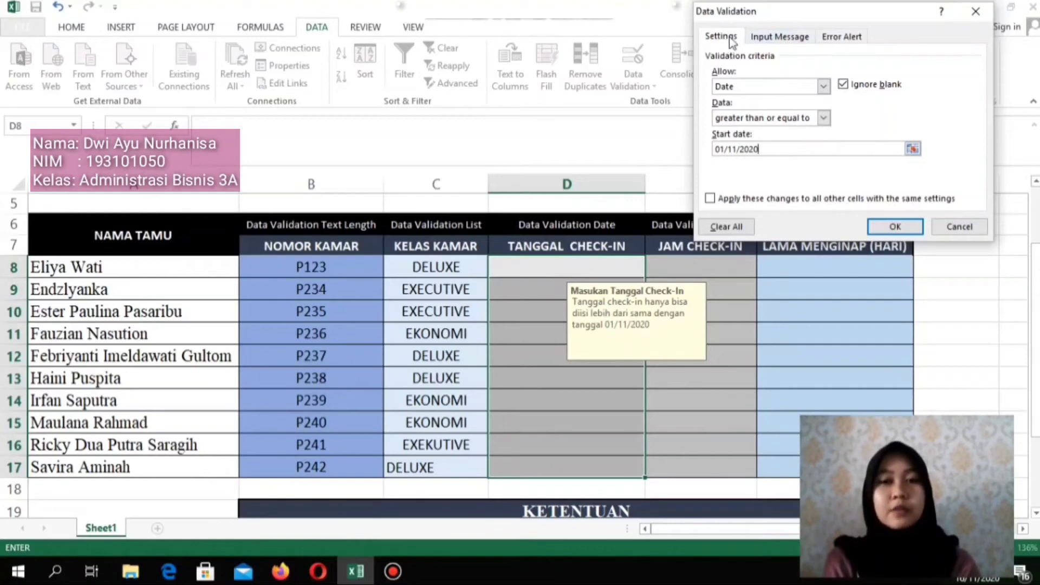
- Review the check-in date input message and error alert texts, and apply the date validation to cells D8:D17
click(775, 36)
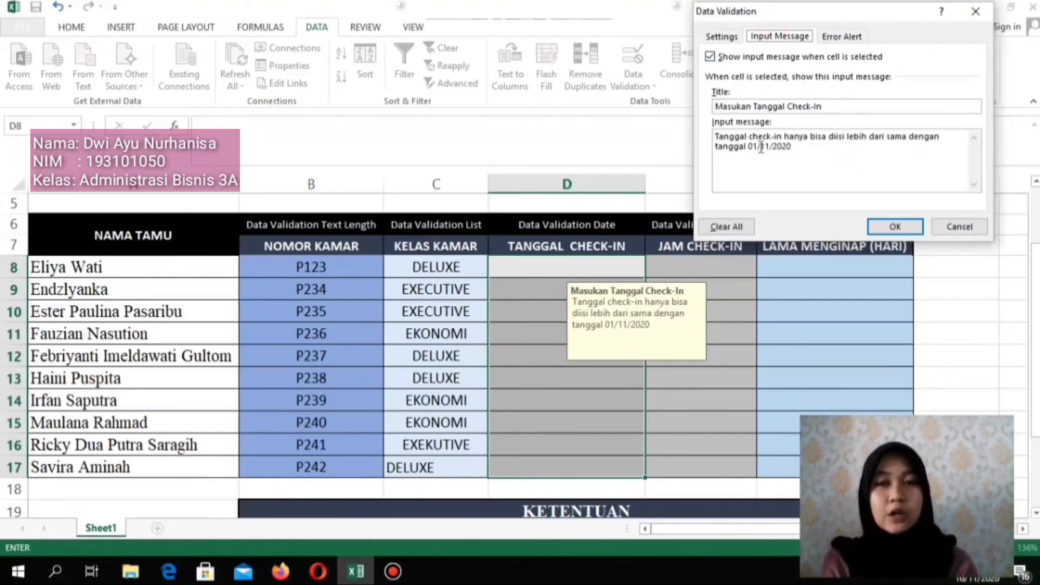
click(852, 41)
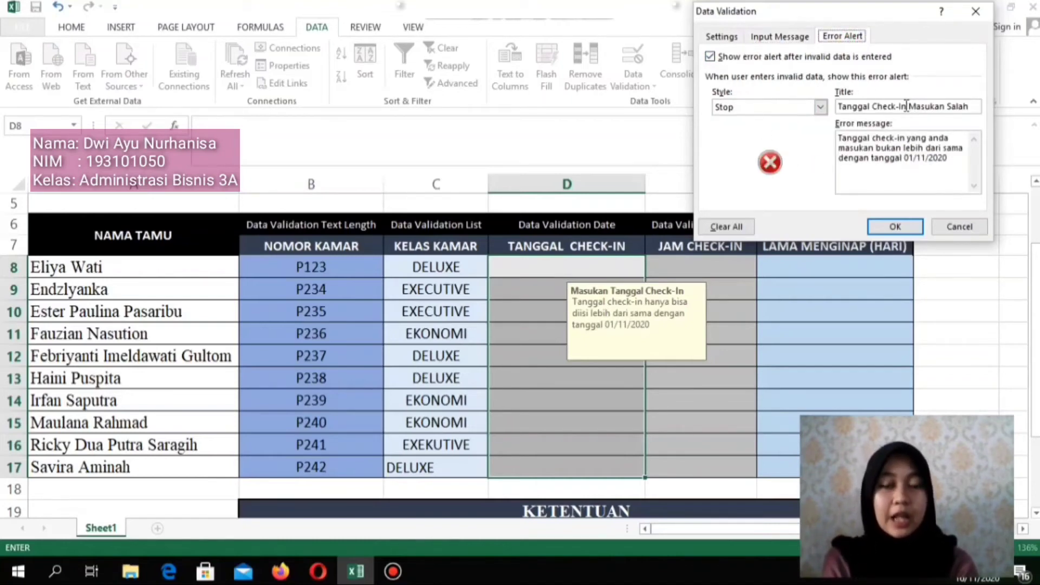
click(902, 226)
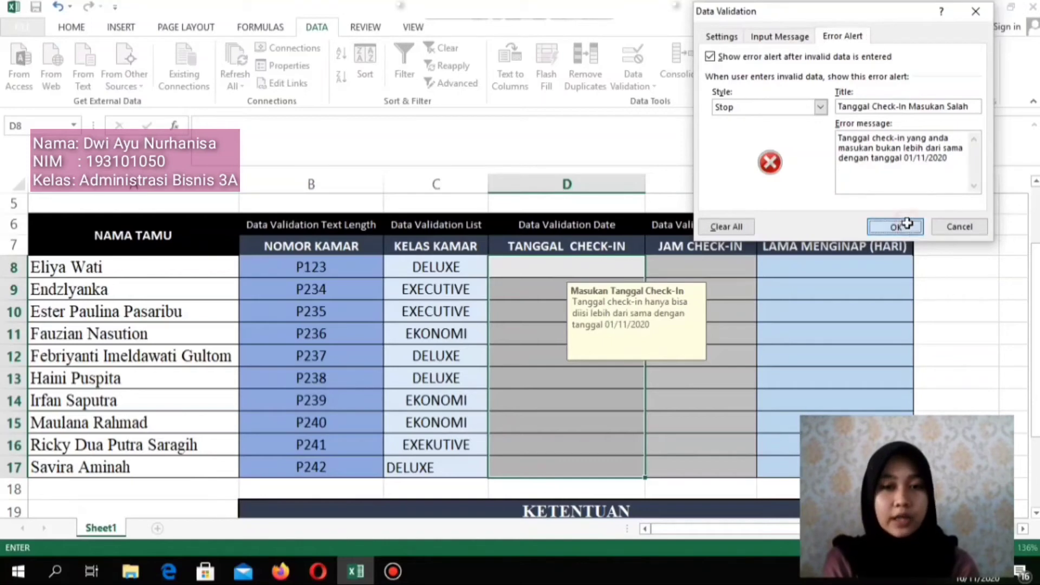
- Enter the check-in date 02/11/2020 in cell D8
click(534, 272)
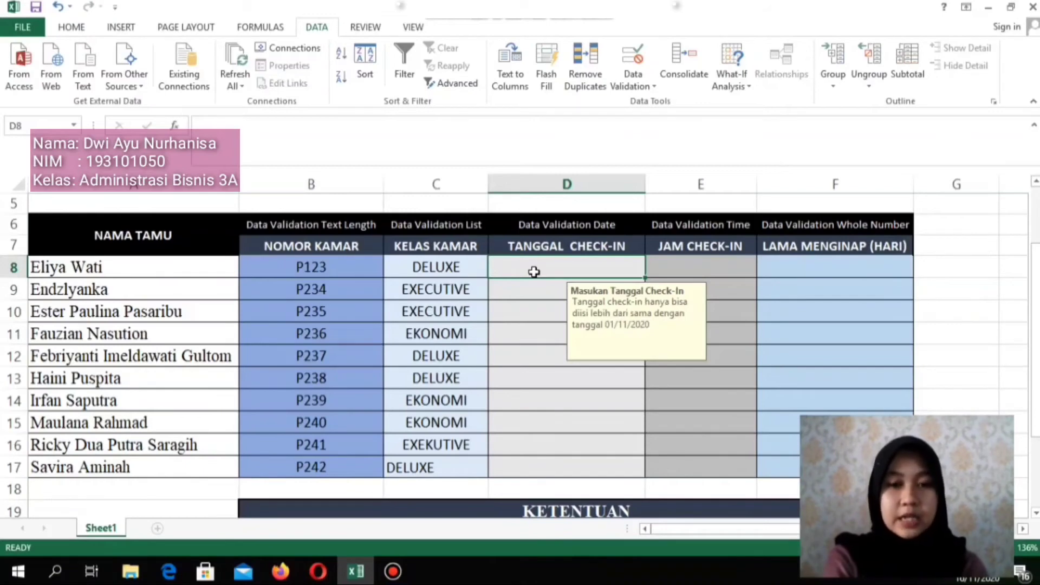
text(0)
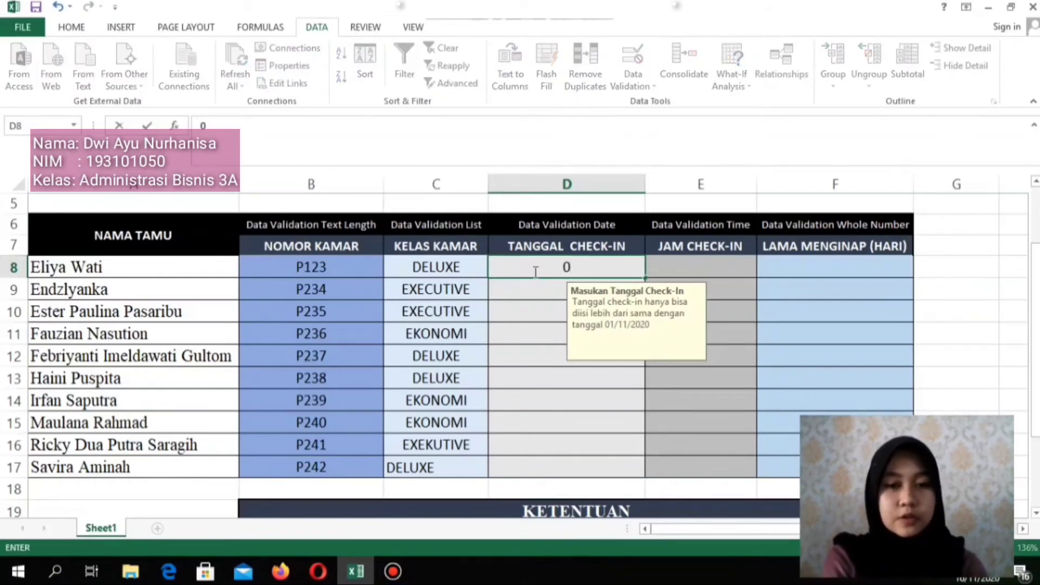
text(2/)
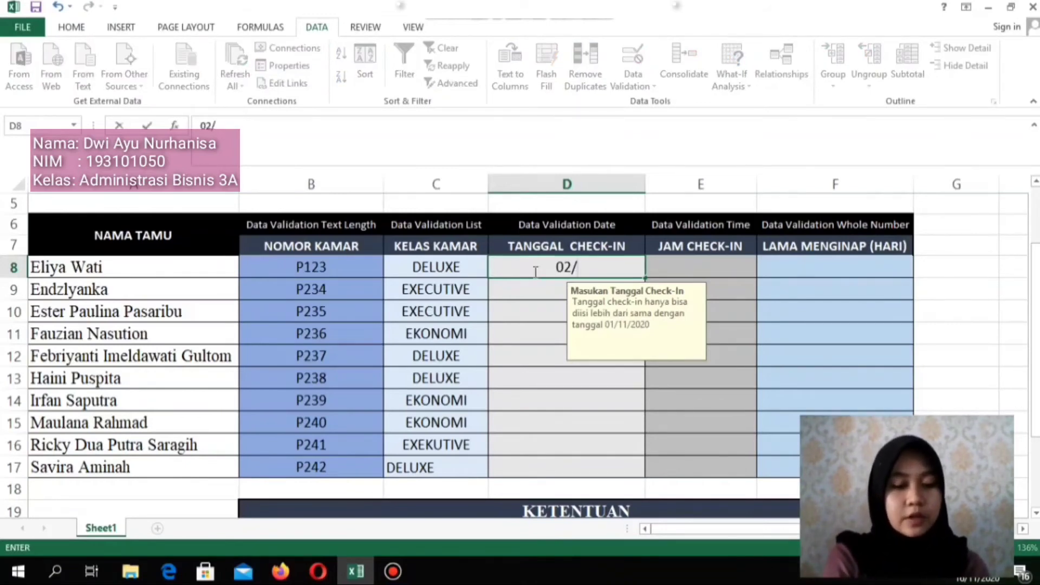
text(11/2020)
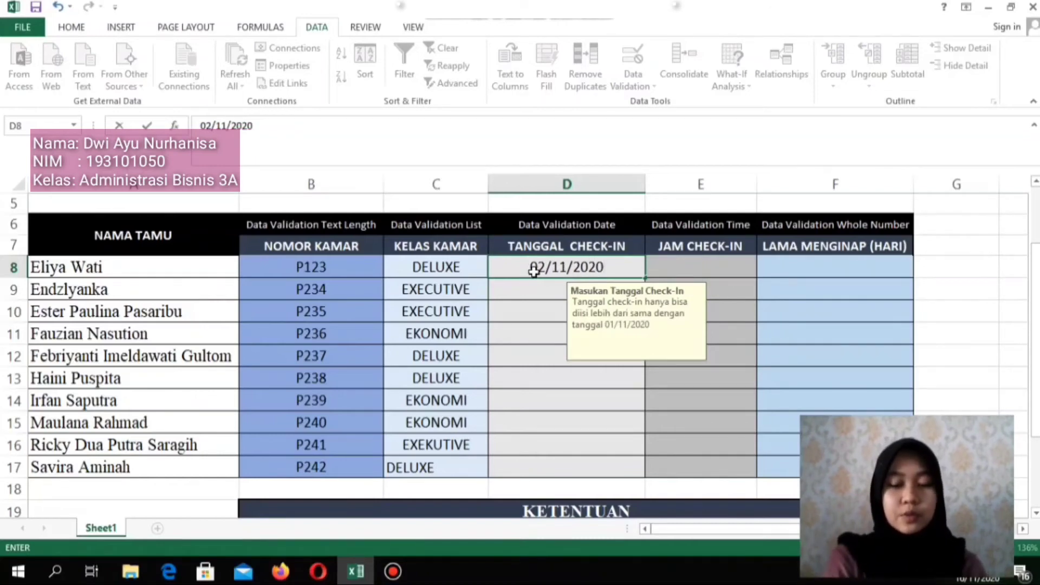
key(Return)
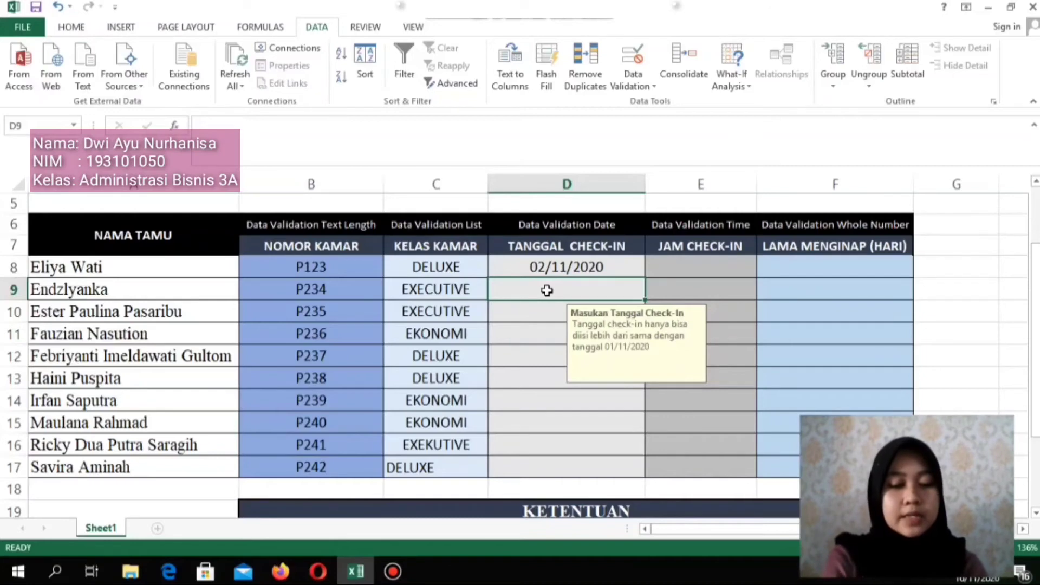
- Try the invalid check-in date 04/052020 in cell D9 to test the date rule, and cancel the entry
text(04/)
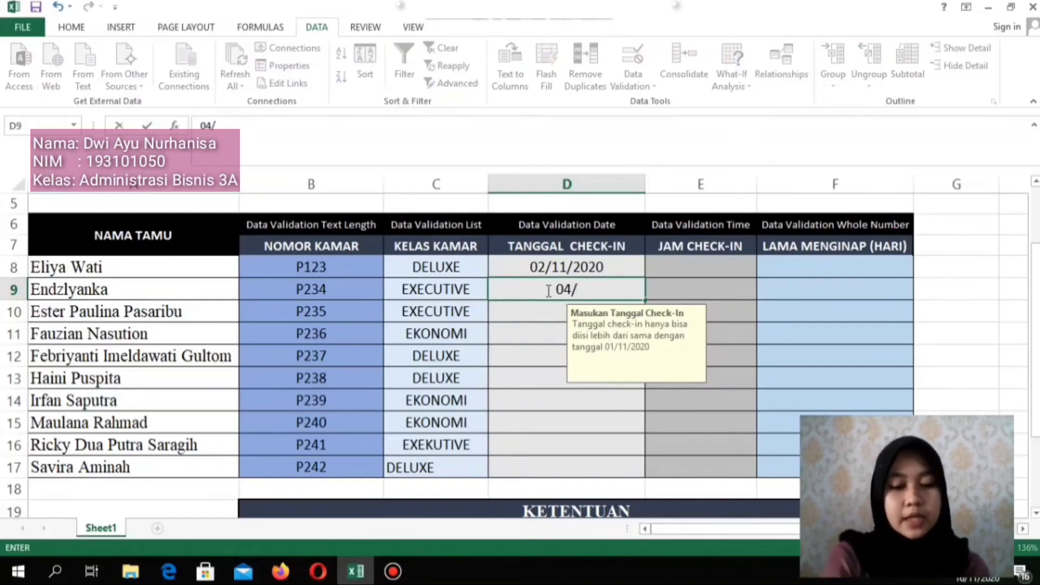
text(052020)
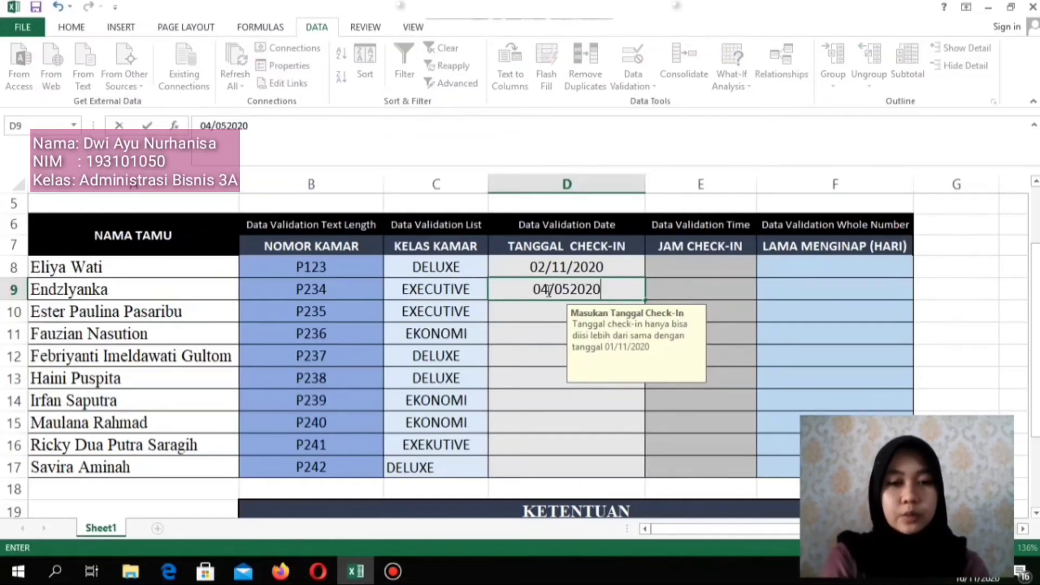
key(Return)
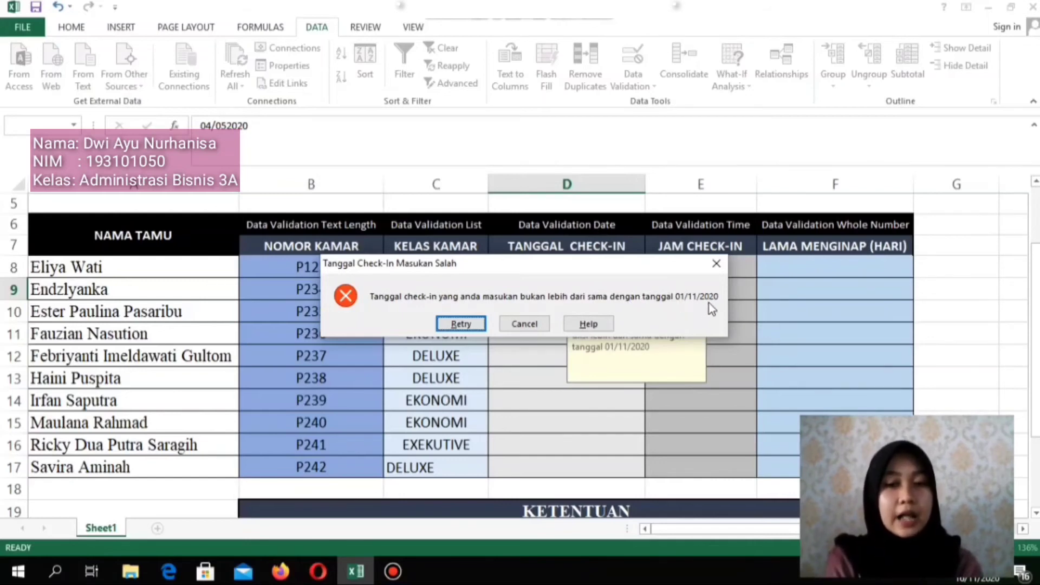
click(525, 324)
- Fill the date series from cell D8 down through cell D17
click(588, 268)
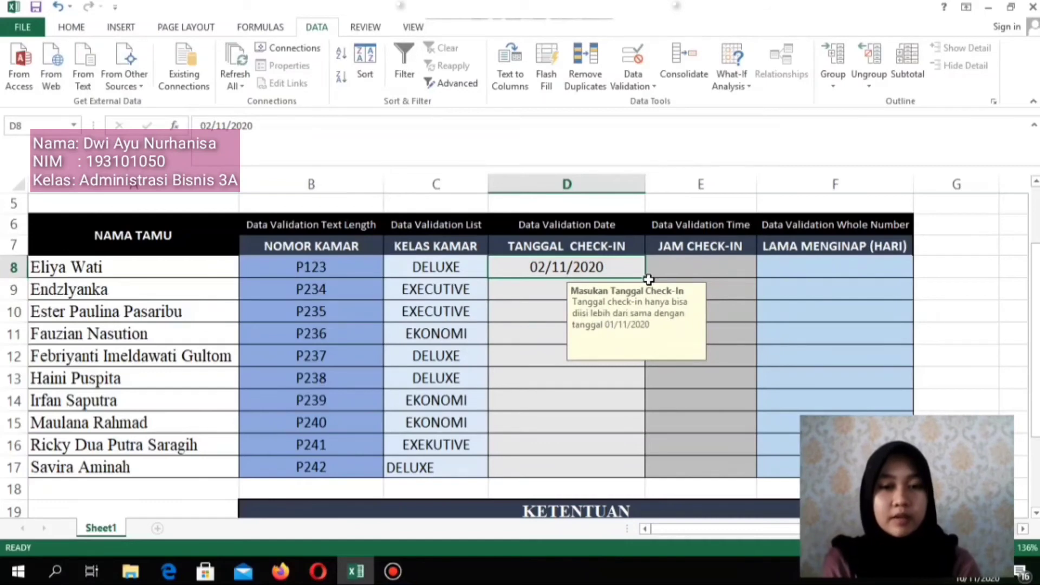
drag(646, 279, 573, 467)
click(546, 272)
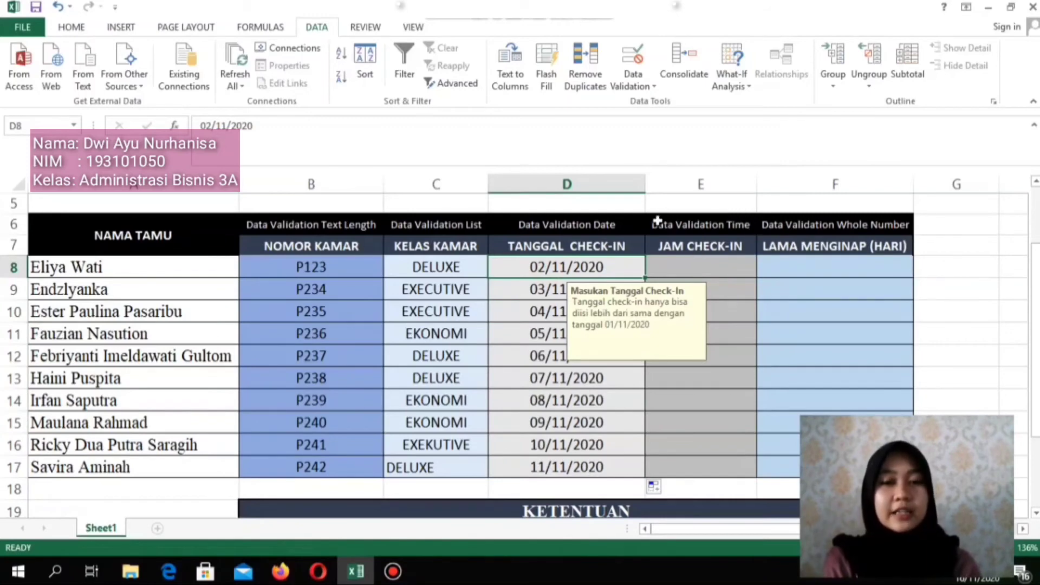
click(726, 246)
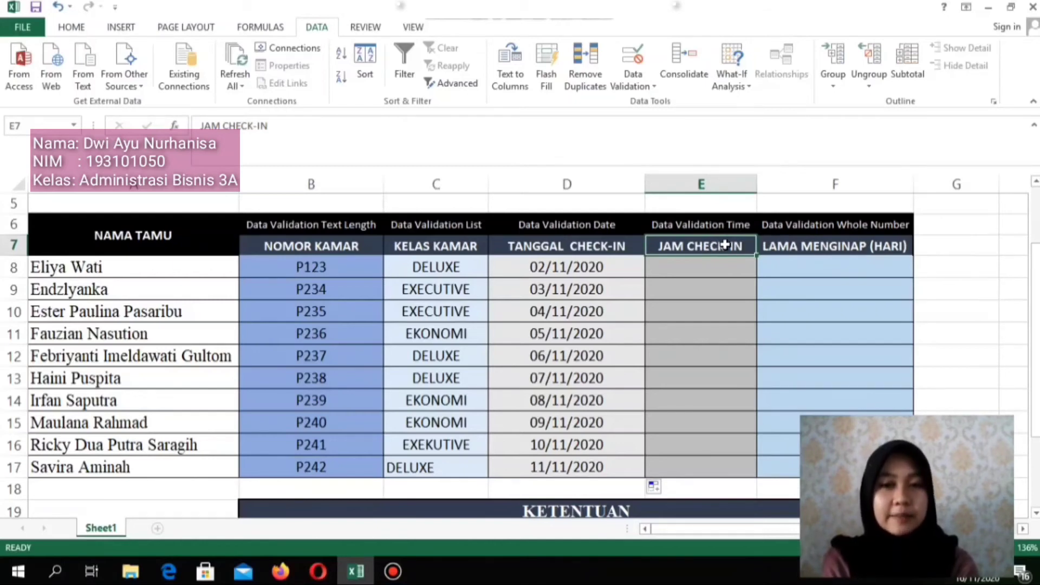
click(661, 269)
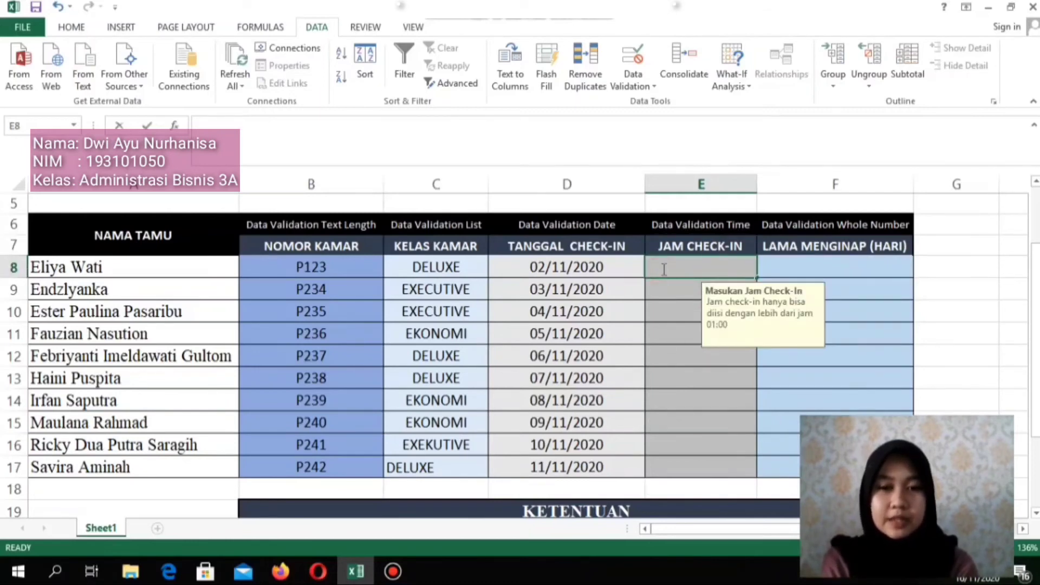
double_click(664, 270)
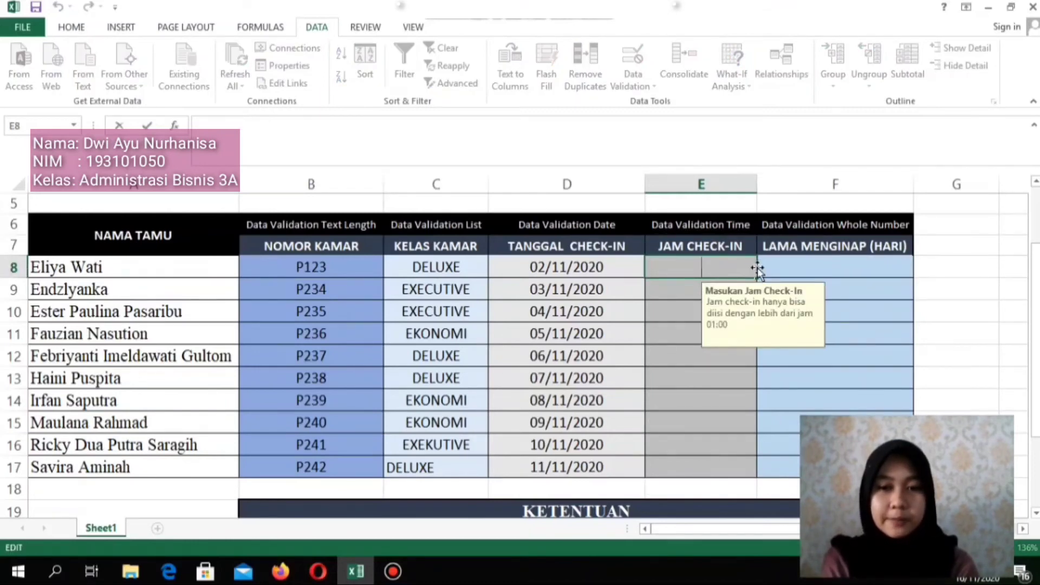
click(757, 269)
click(761, 268)
click(751, 269)
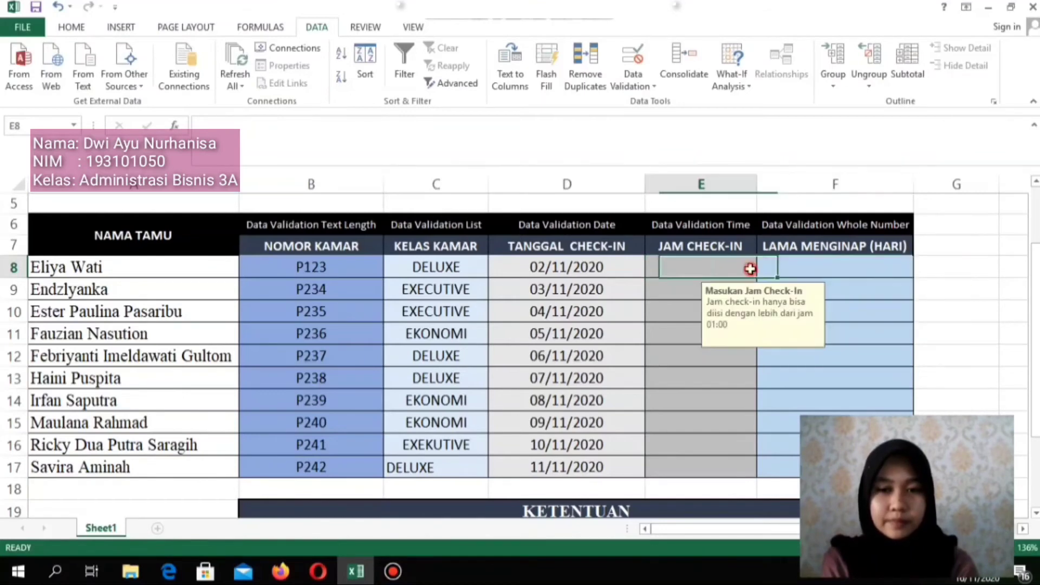
- Set a validation rule on check-in time cells E8:E17 allowing only Time values greater than 01:00
drag(751, 268, 688, 458)
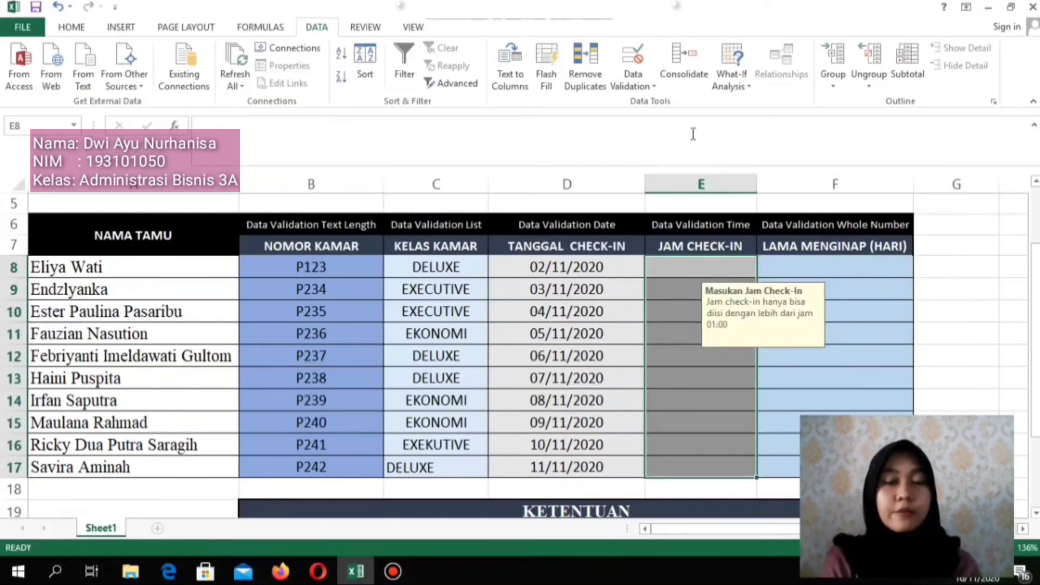
click(645, 87)
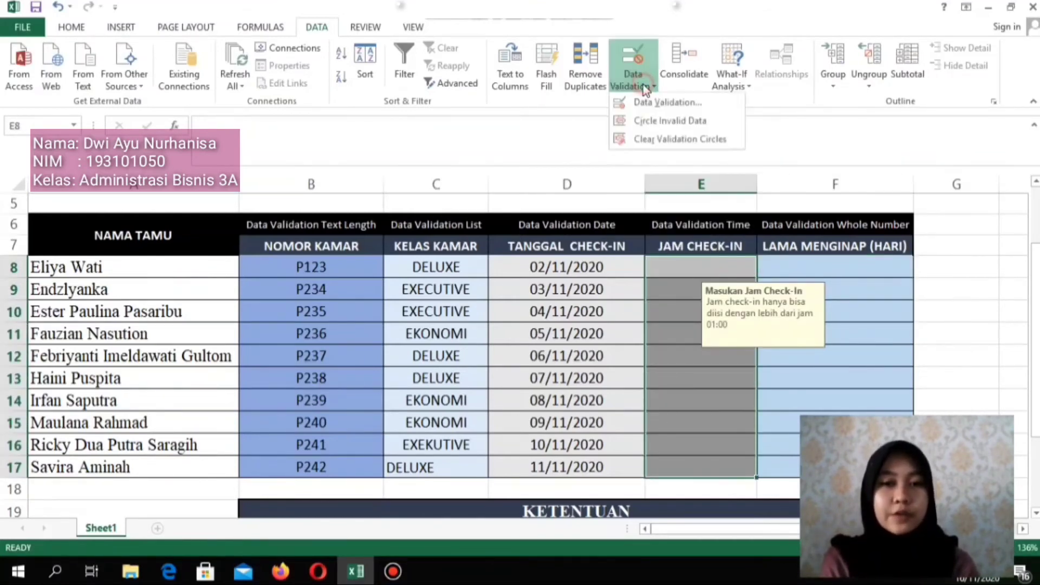
click(650, 103)
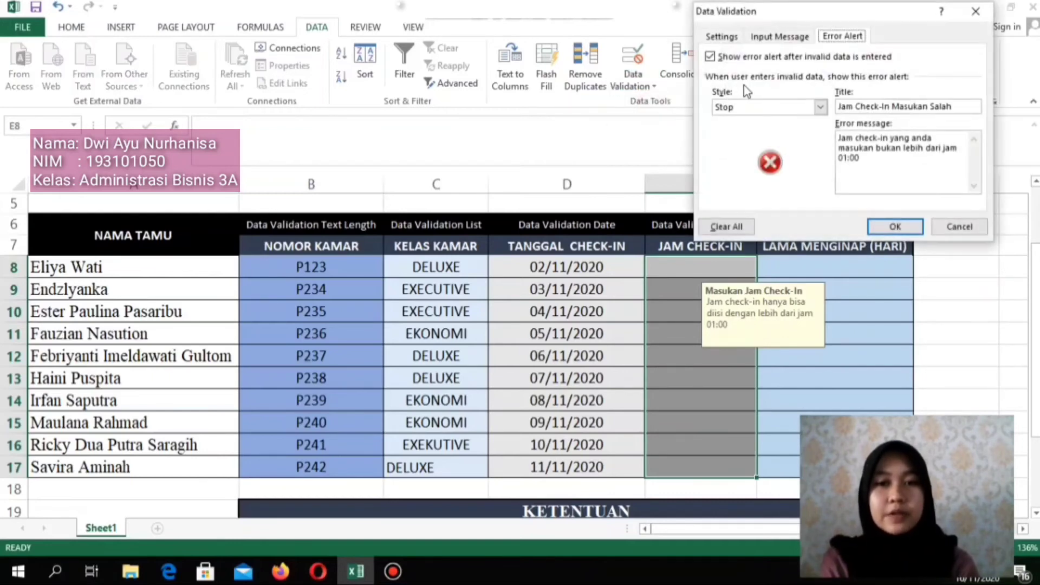
click(722, 36)
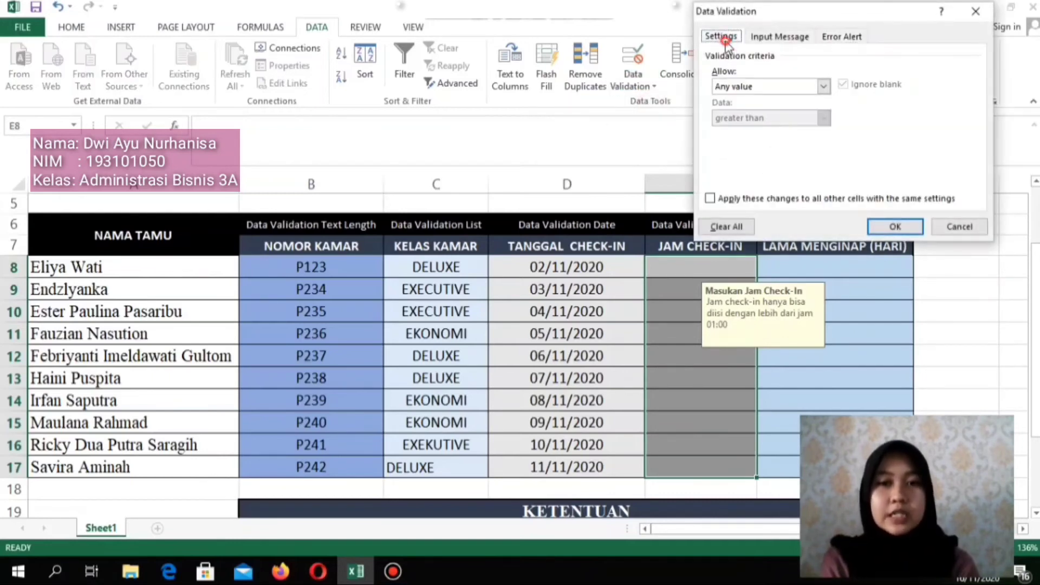
click(823, 87)
click(759, 148)
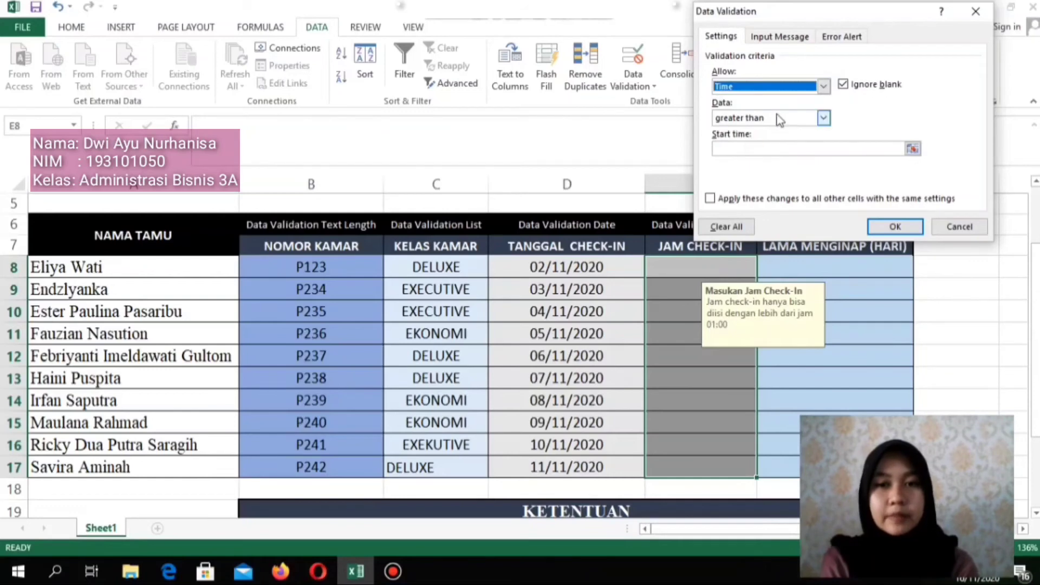
click(823, 118)
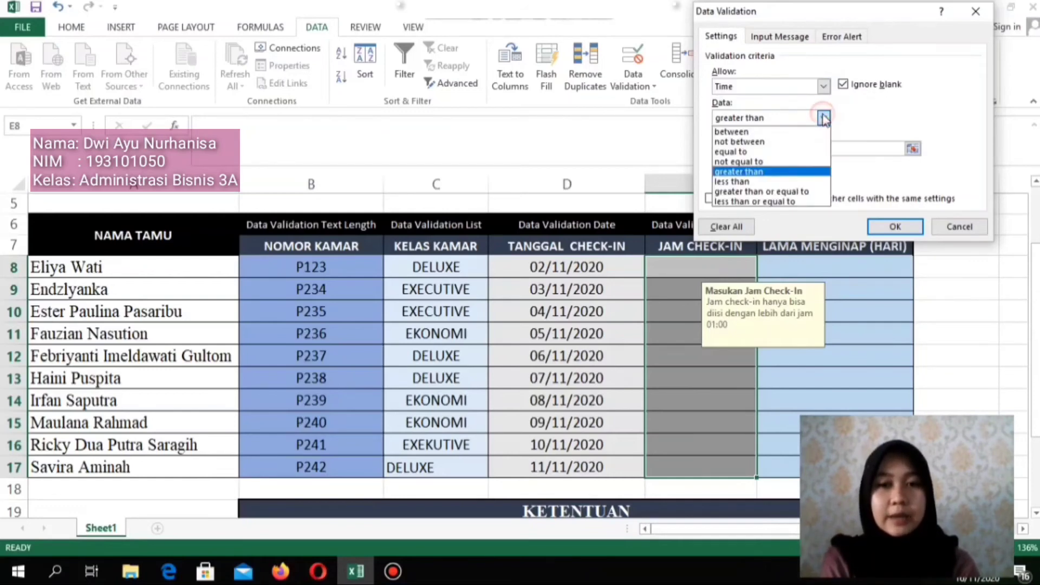
click(767, 173)
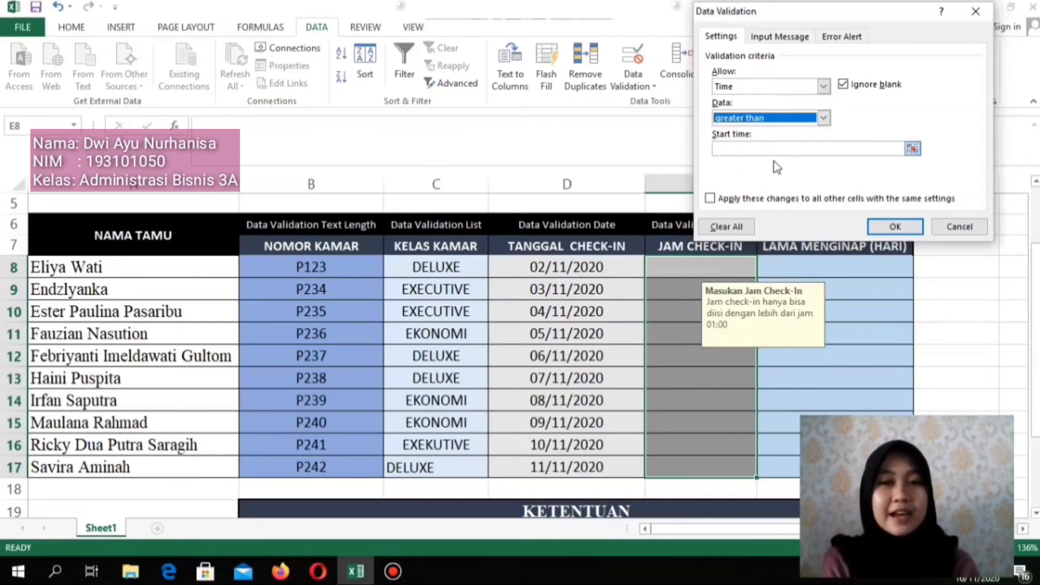
click(745, 151)
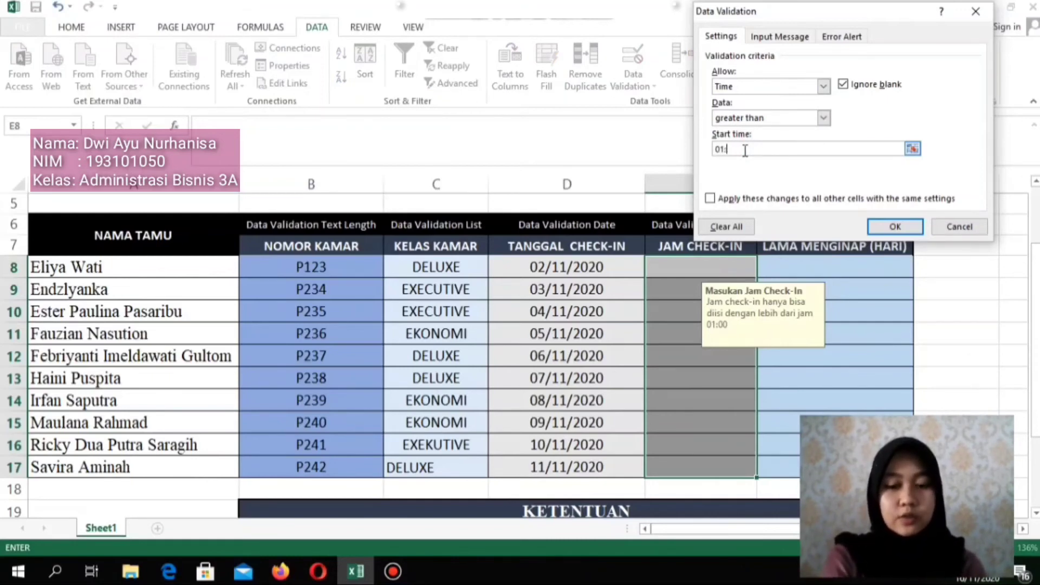
- Review the check-in time input message and error alert texts, and apply the time validation to cells E8:E17
click(793, 37)
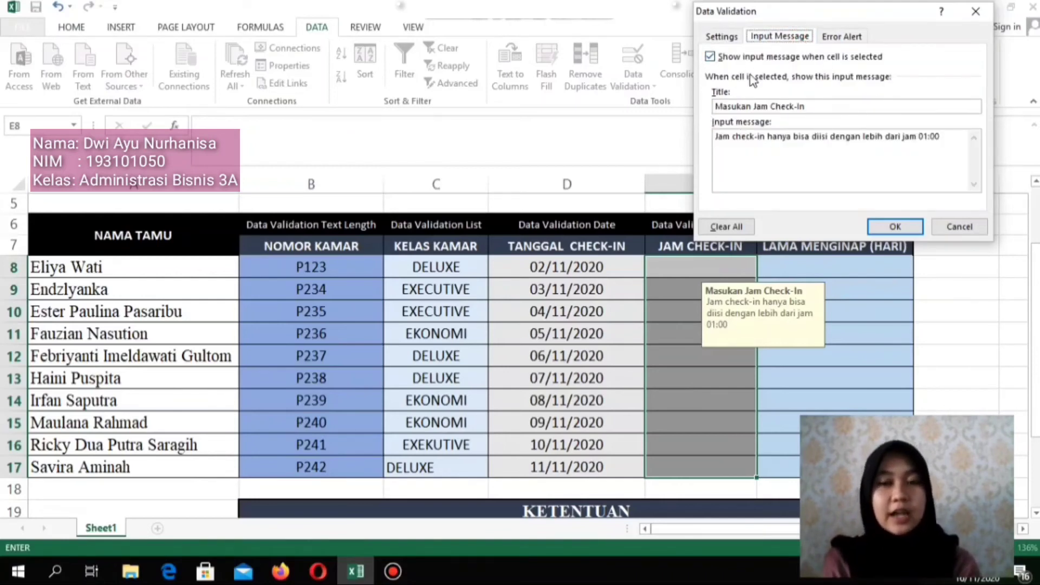
click(843, 36)
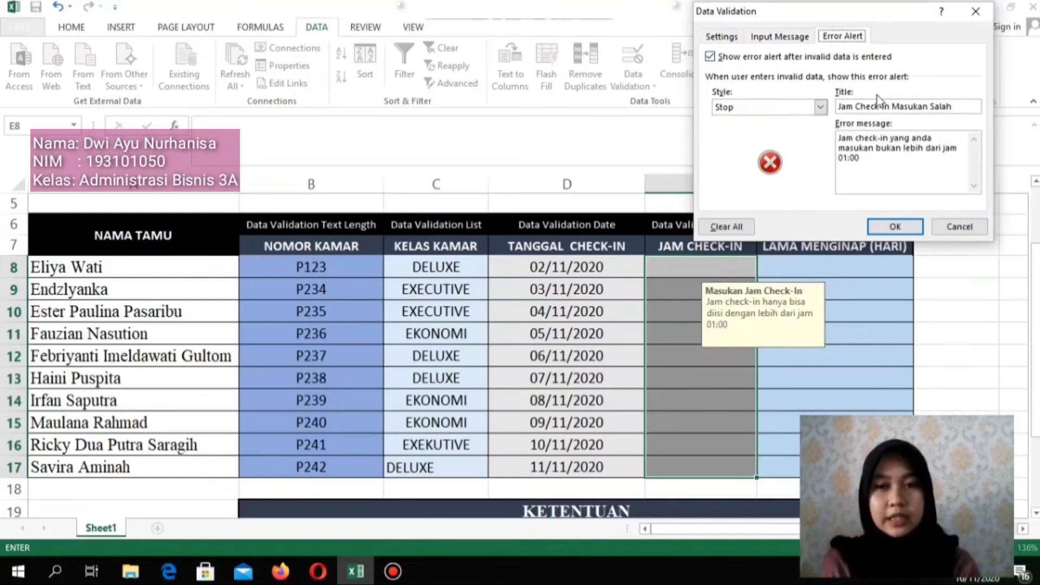
click(876, 227)
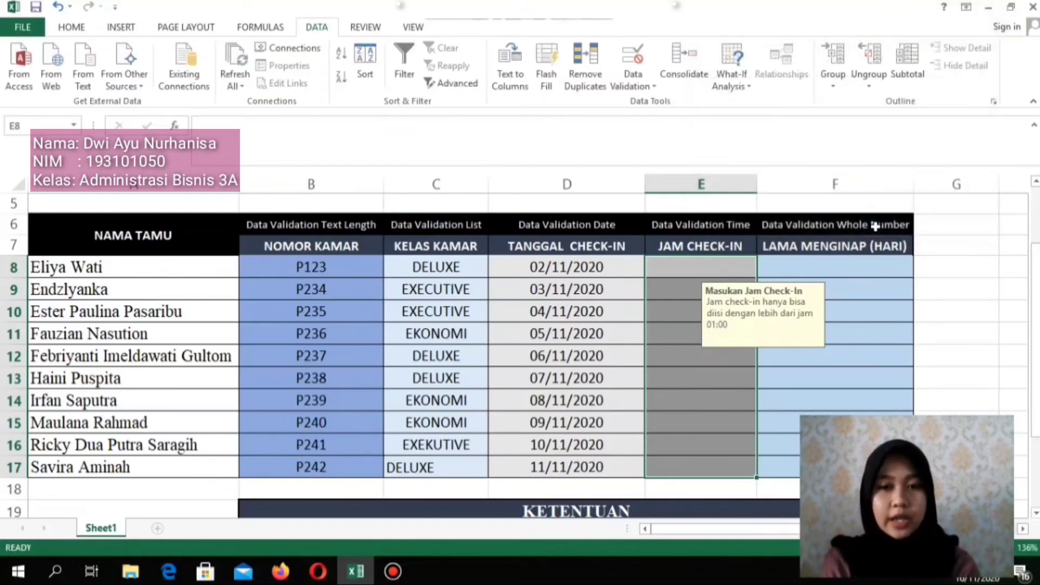
- Enter the check-in time 01:01 in cell E8
click(674, 262)
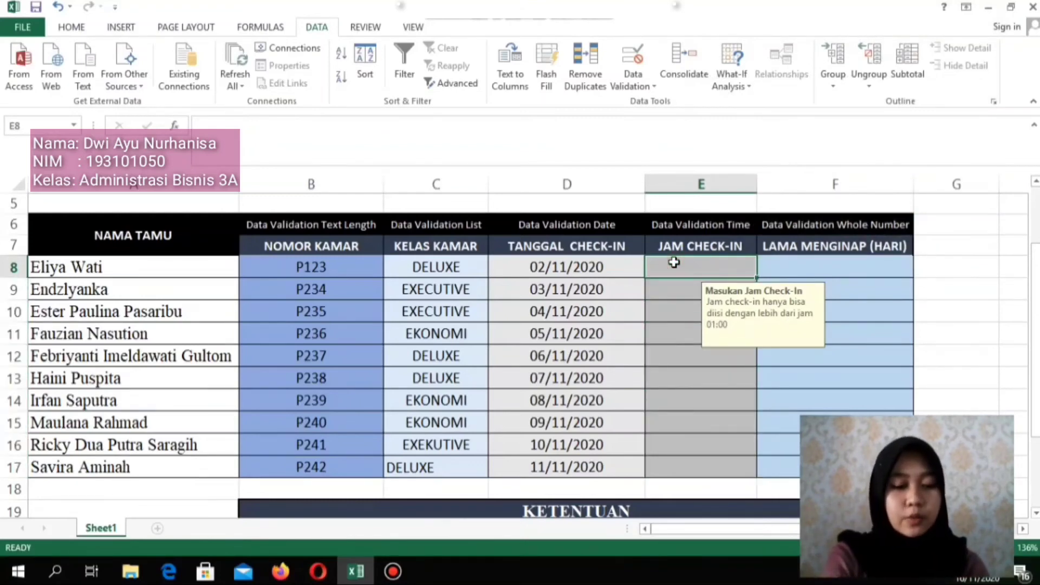
text(01:01)
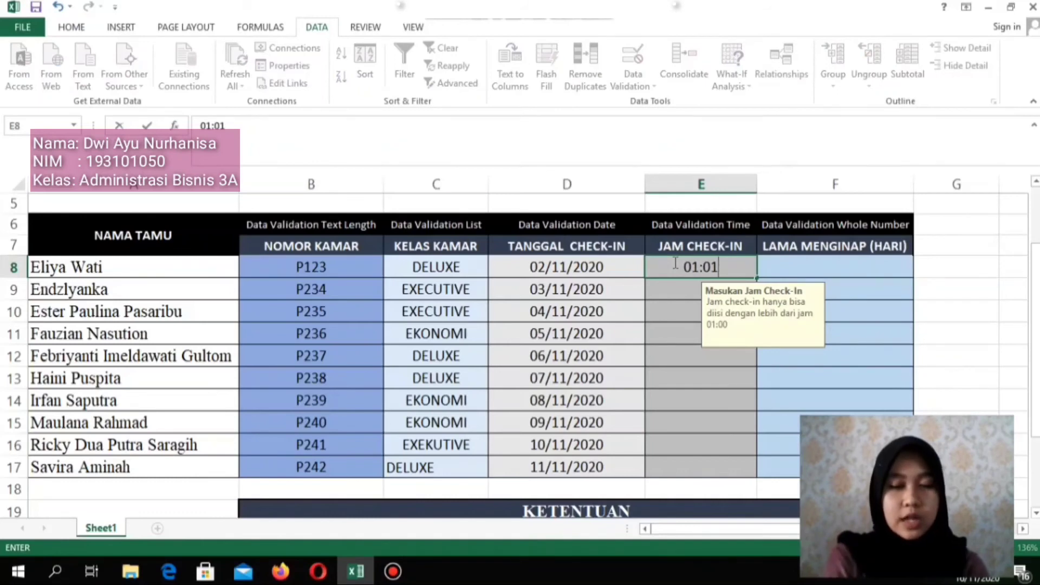
key(Return)
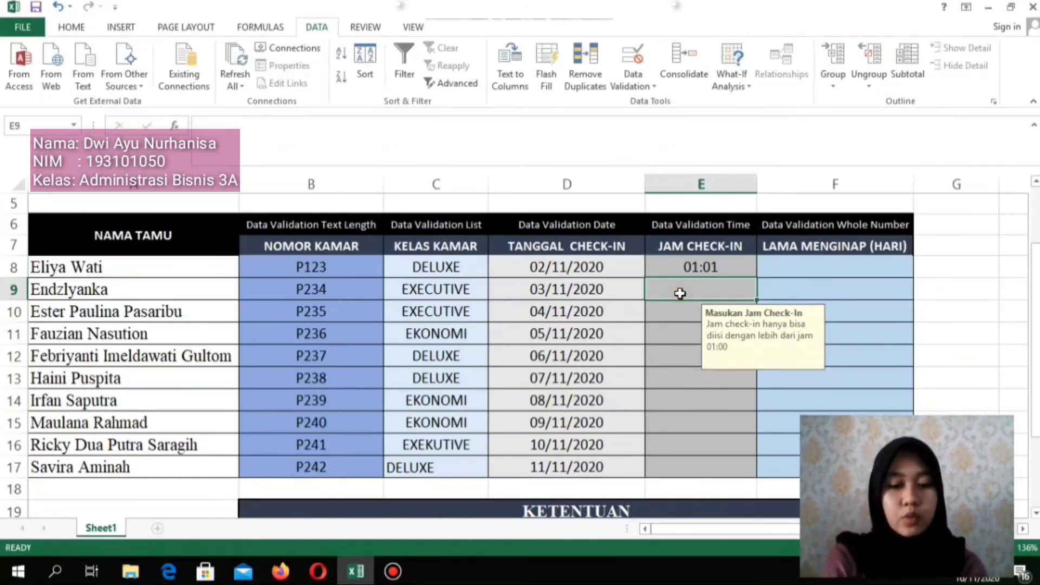
- Try the invalid check-in time 01:00 in cell E9 to test the time rule, and cancel the entry
text(01:00)
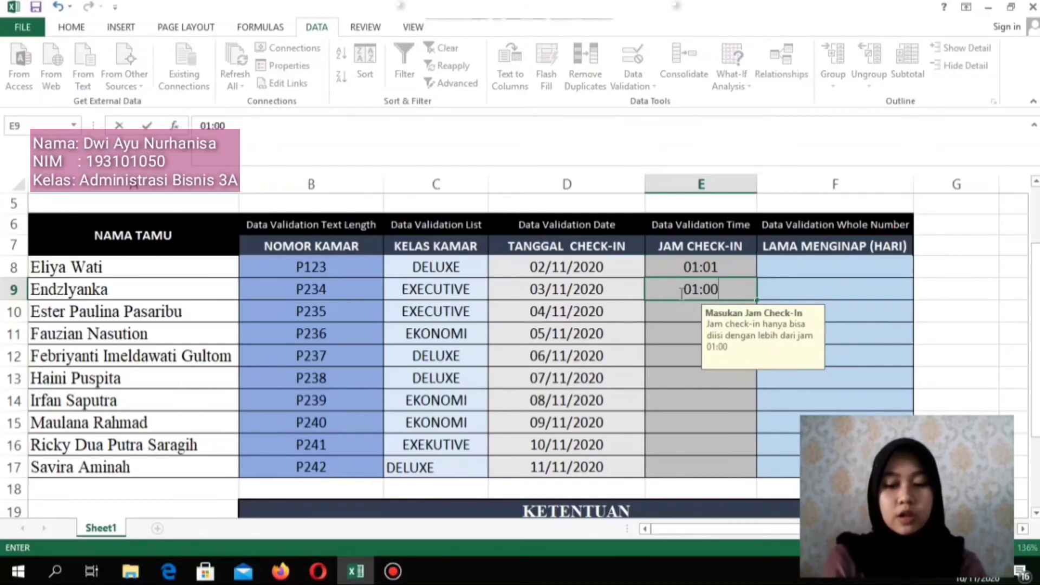
key(Return)
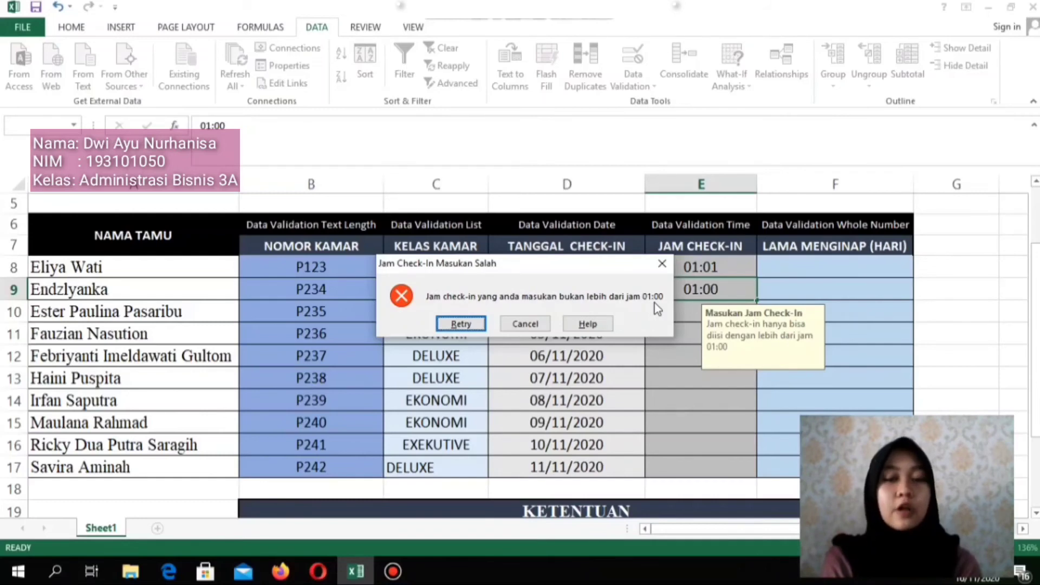
click(526, 324)
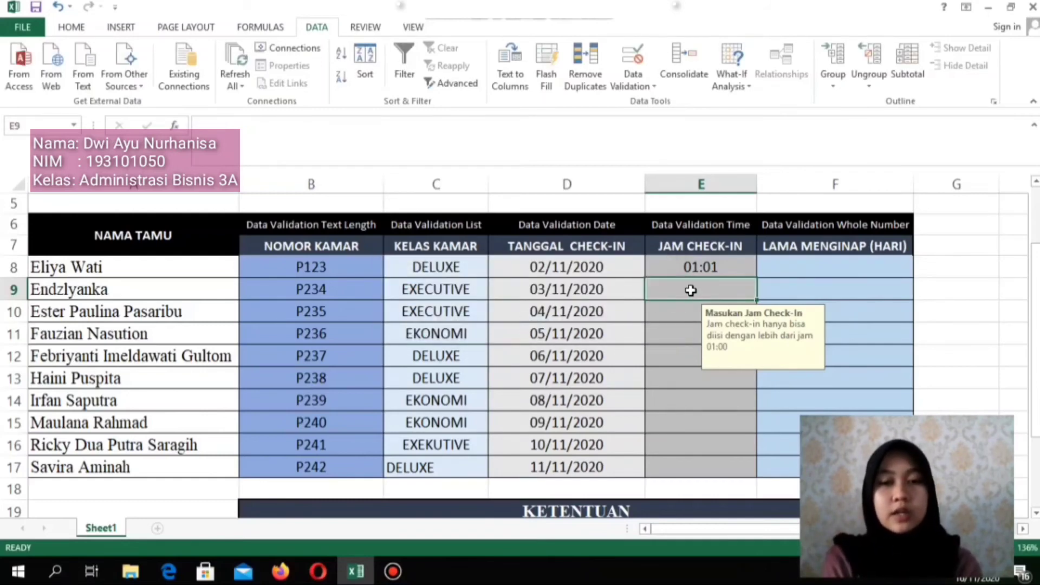
- Fill the check-in time series from cell E8 down through cell E17
click(728, 266)
drag(758, 279, 700, 481)
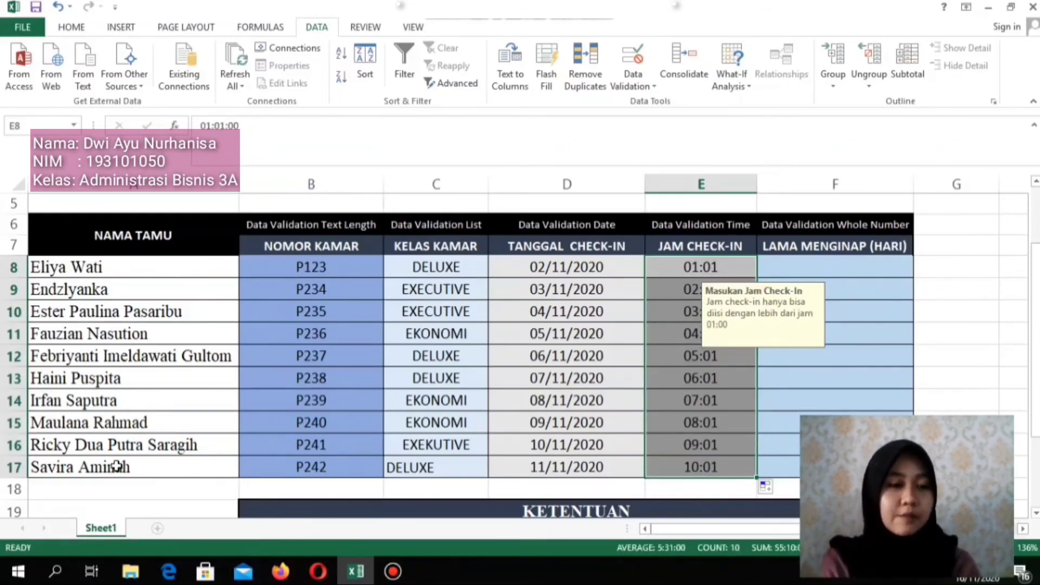
click(713, 472)
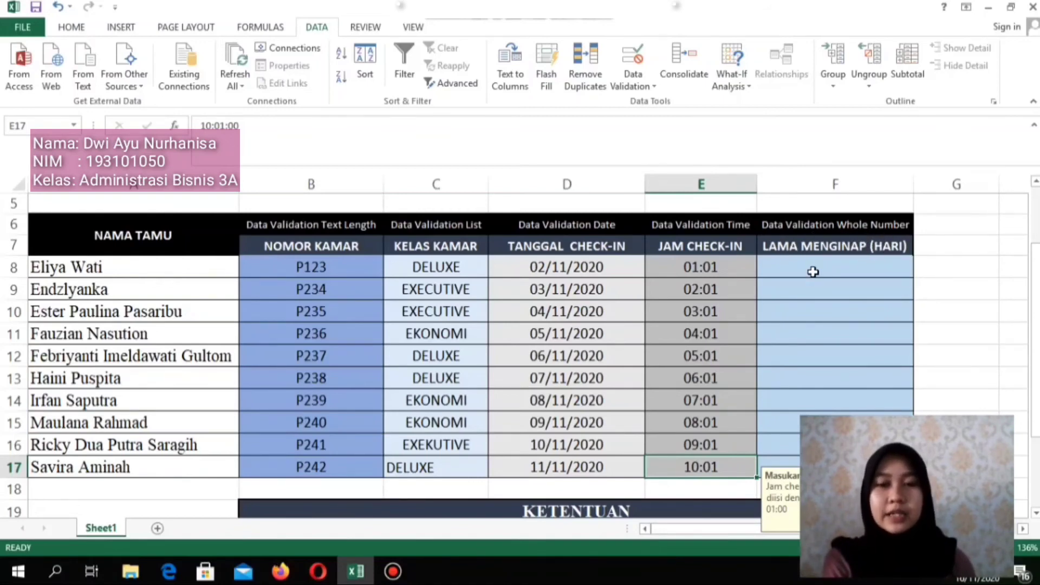
- Set a validation rule on length-of-stay cells F8:F17 allowing only whole numbers less than 30
drag(786, 271, 786, 456)
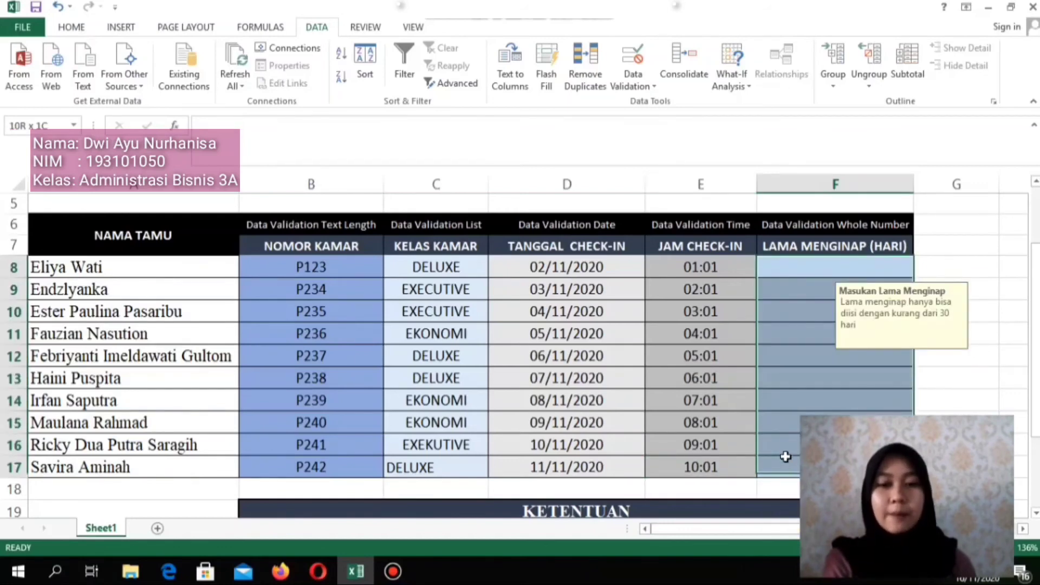
click(642, 90)
click(654, 103)
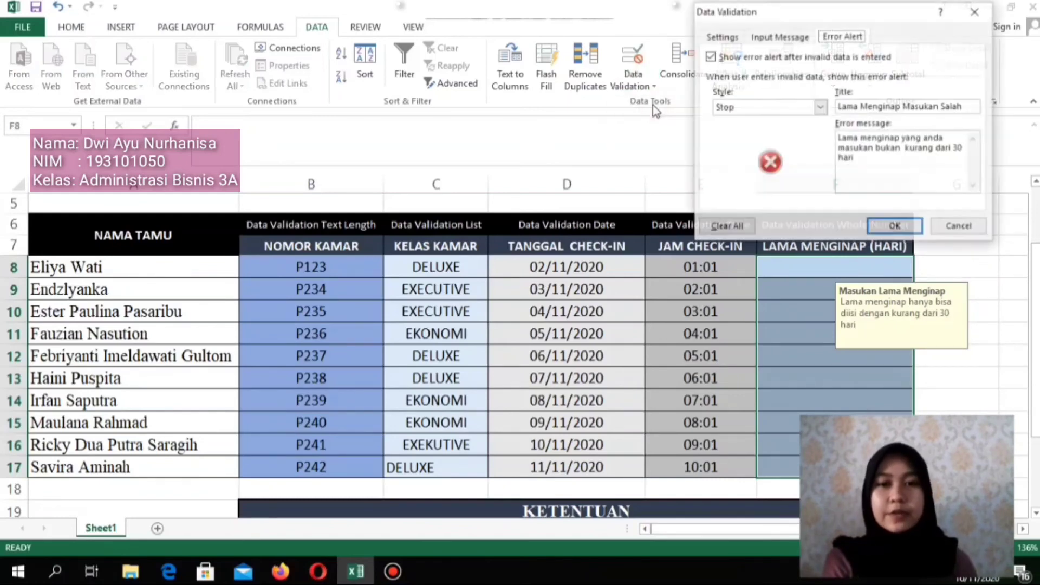
click(721, 35)
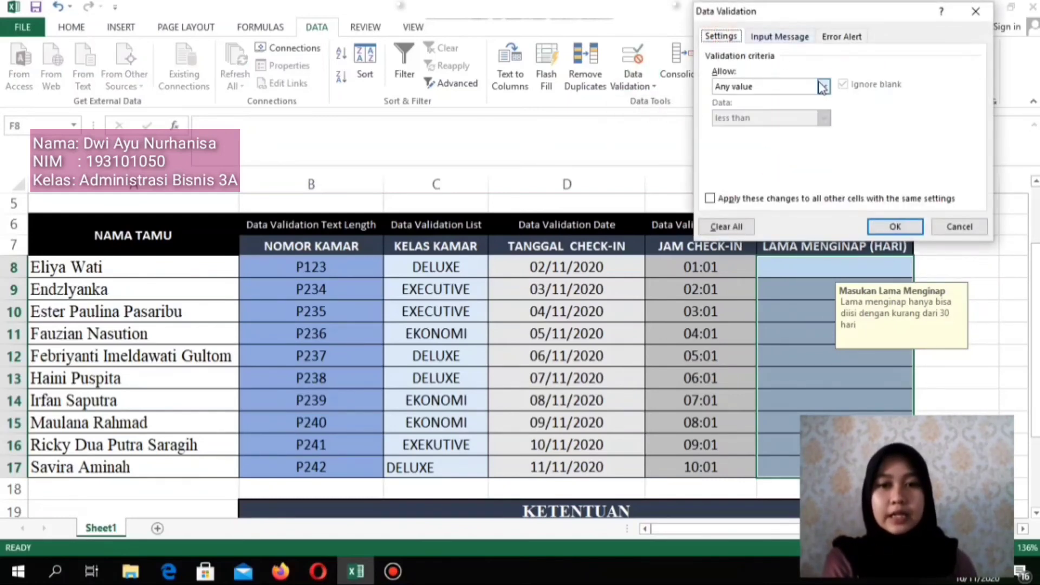
click(823, 87)
click(778, 111)
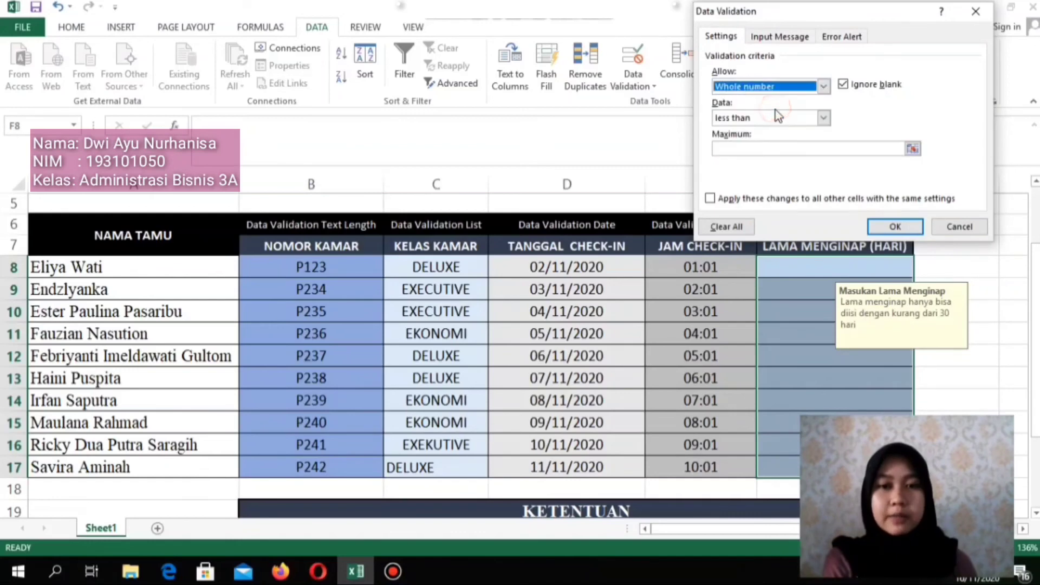
click(822, 118)
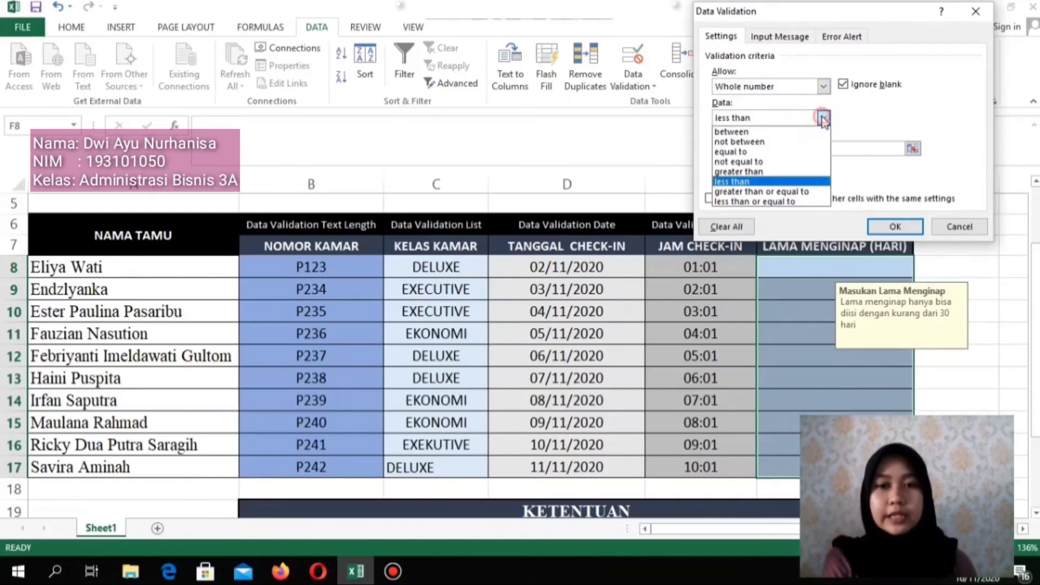
click(748, 183)
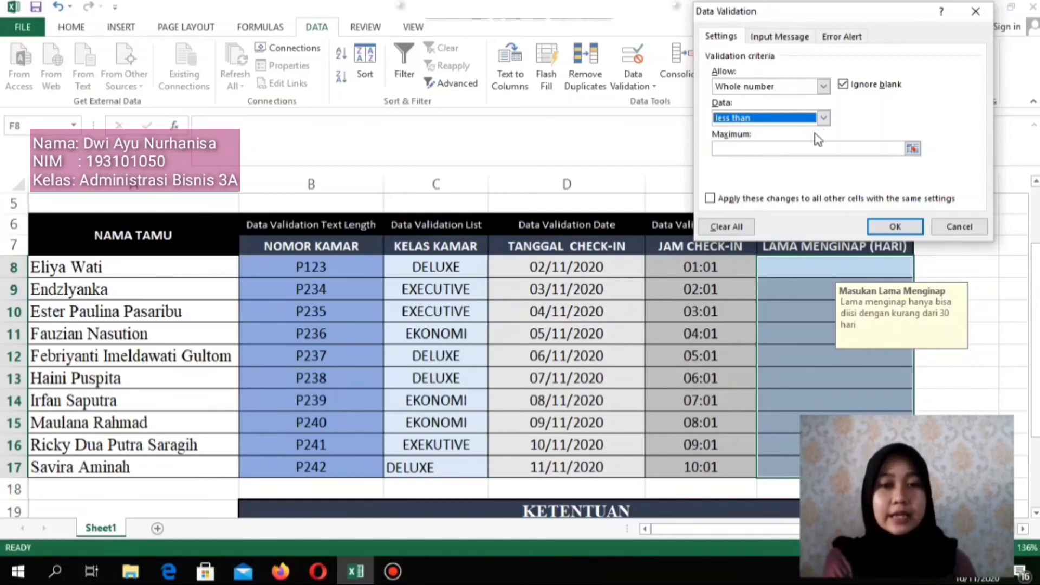
click(806, 149)
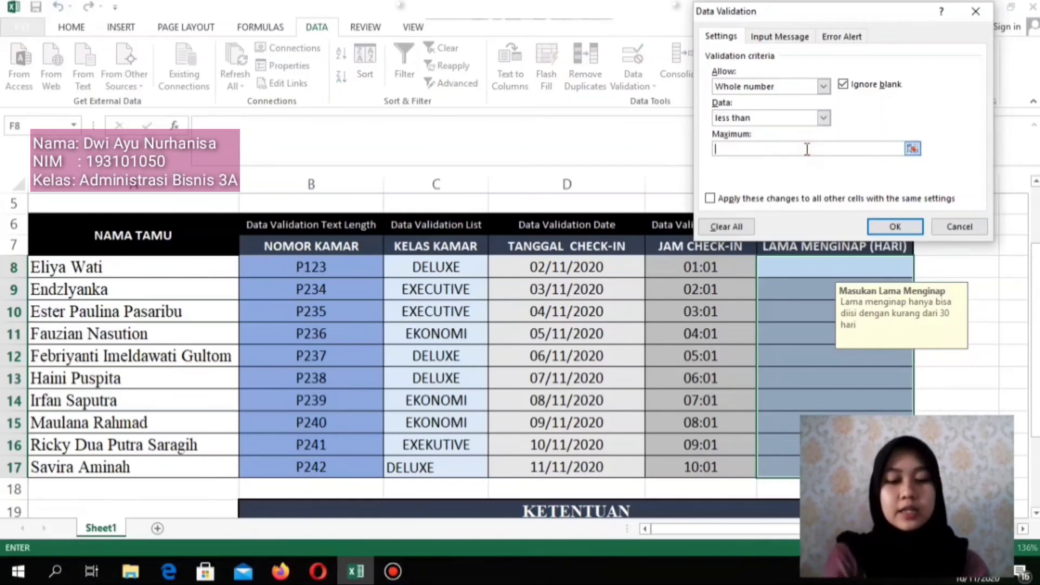
text(30)
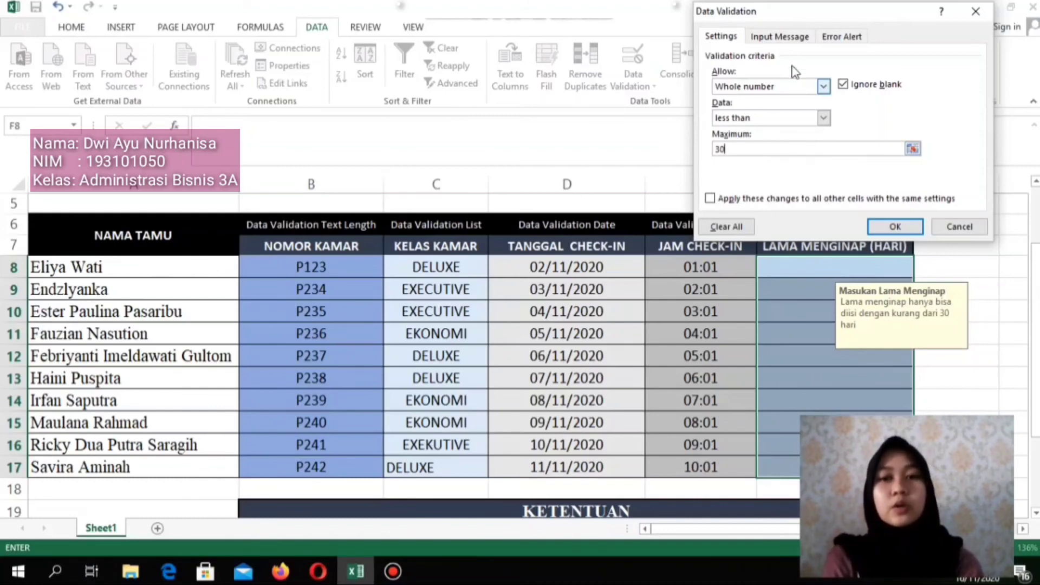
- Review the length-of-stay input message and error alert texts, and apply the whole number validation to cells F8:F17
click(786, 39)
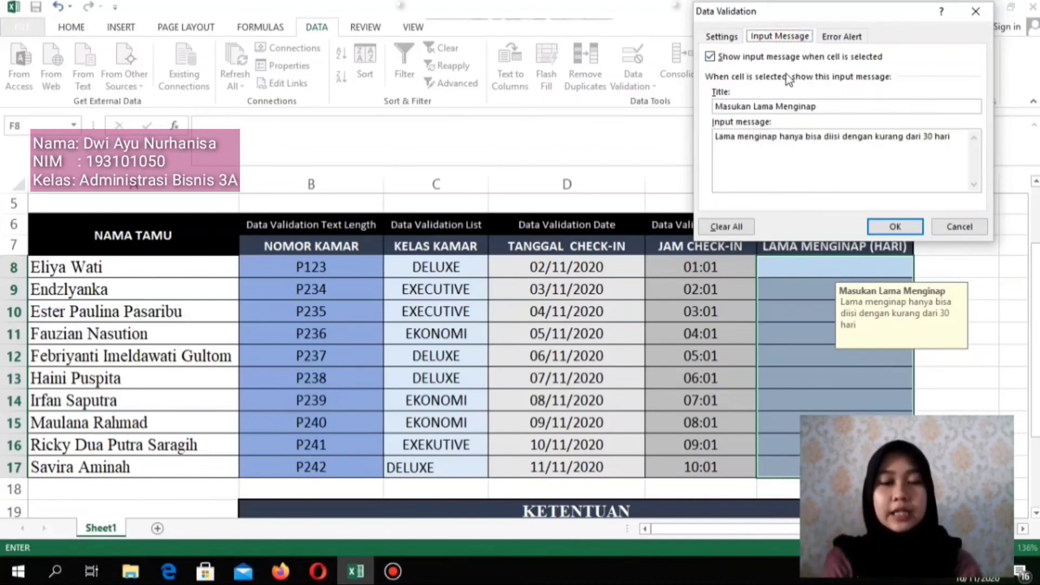
click(843, 38)
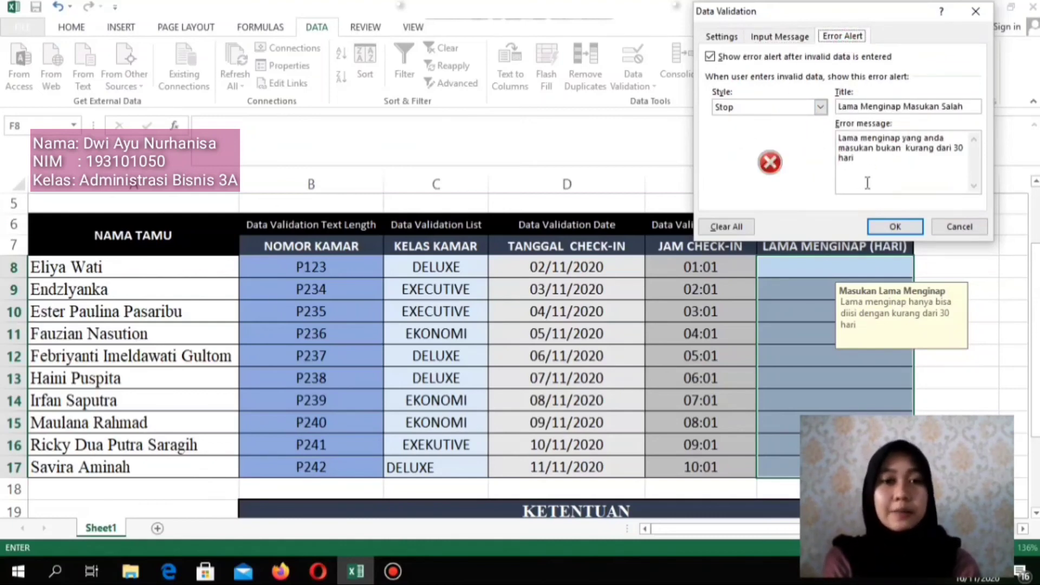
click(899, 228)
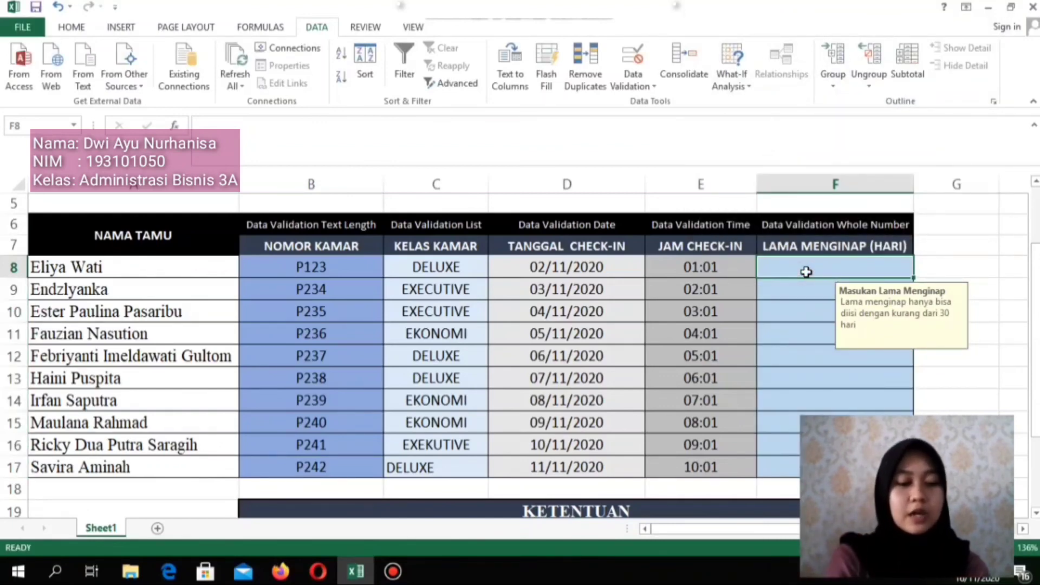
- Enter stay lengths of 20 days in cell F8 and 25 days in cell F9
text(20)
key(Return)
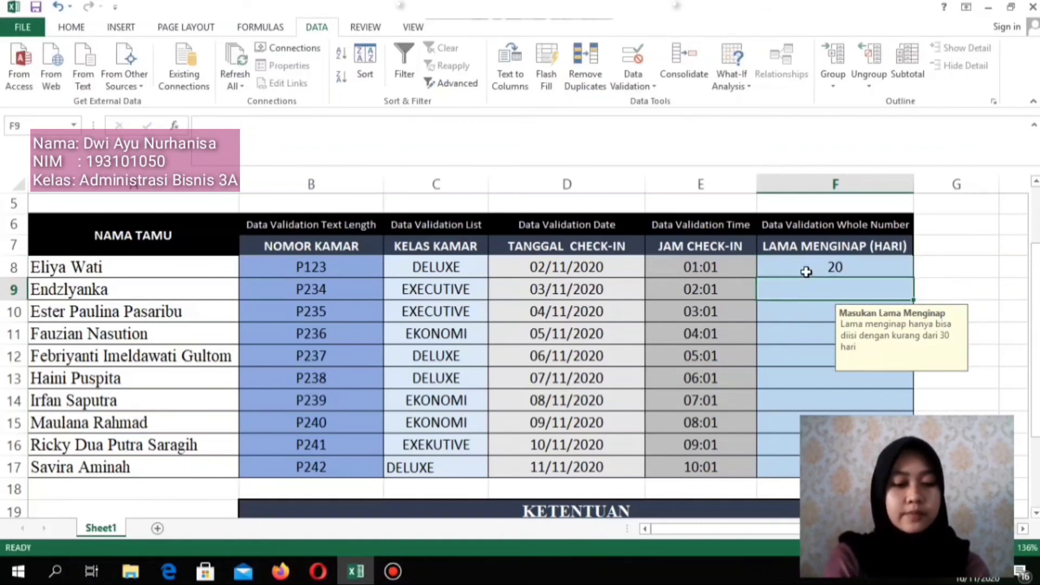
text(25)
key(Return)
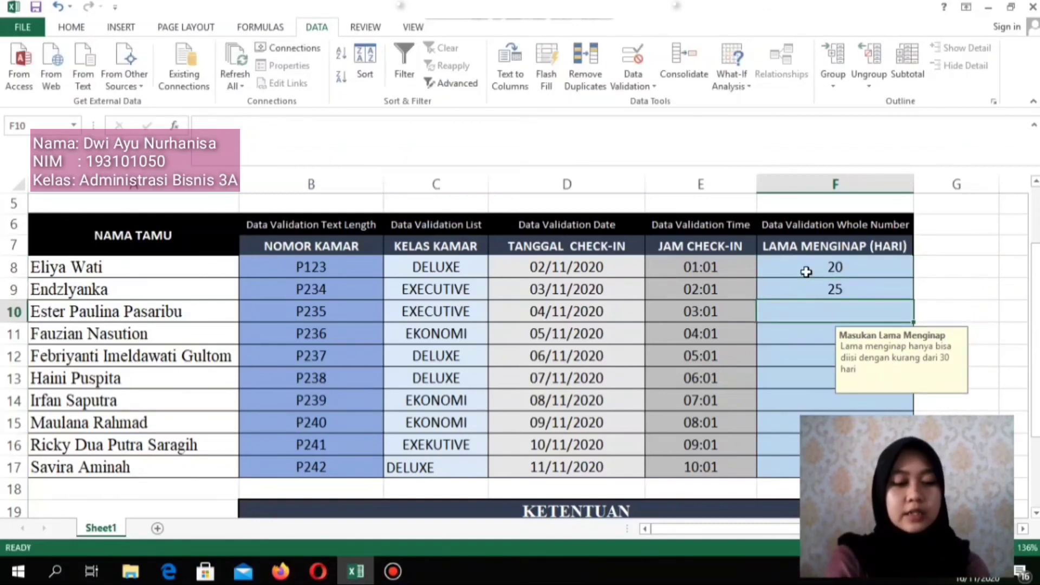
- Try the invalid stay length 30 in cell F10 to test the whole number rule, and cancel the entry
text(30)
key(Return)
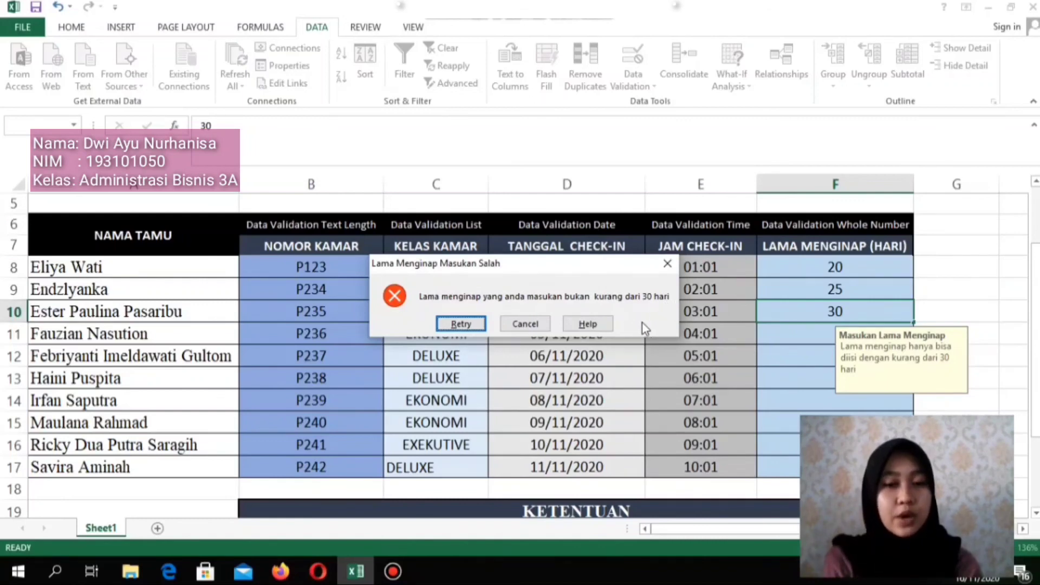
click(526, 325)
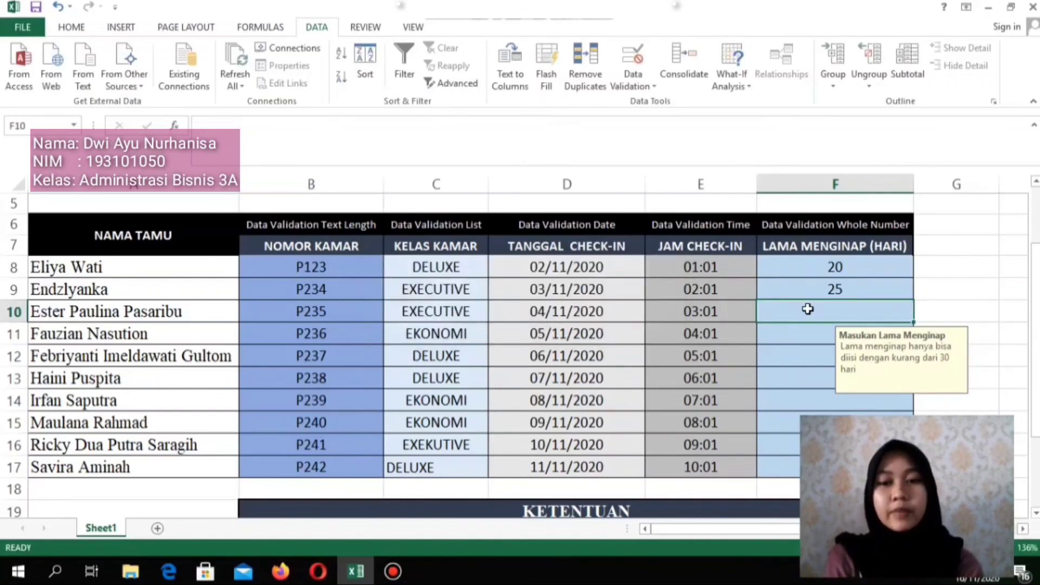
- Enter a stay length of 11 days in cell F10
text(11)
key(Return)
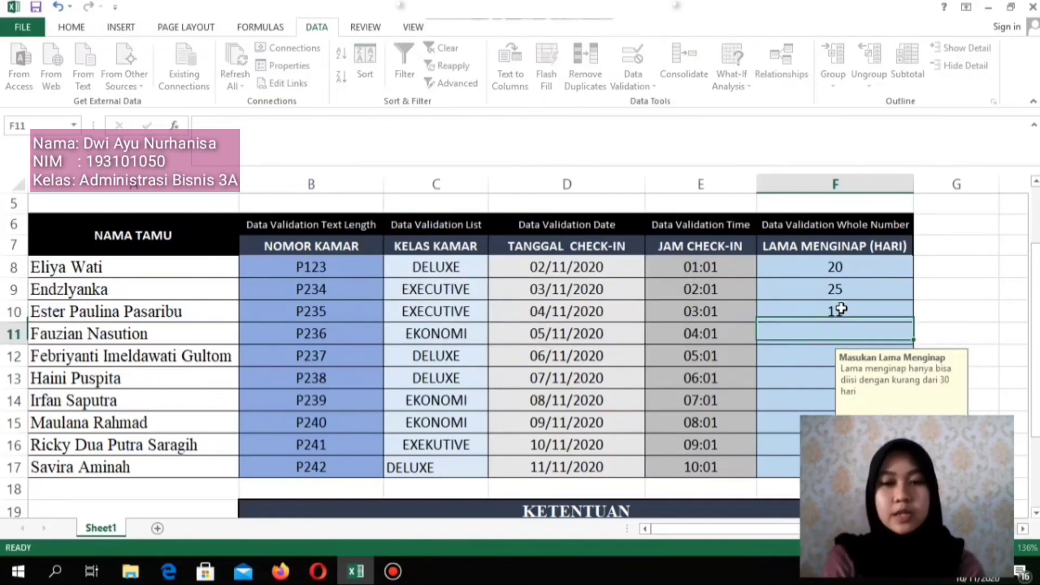
- Enter stay lengths of 2 days in cell F11 and 3 days in cell F12
text(2)
key(Return)
text(3)
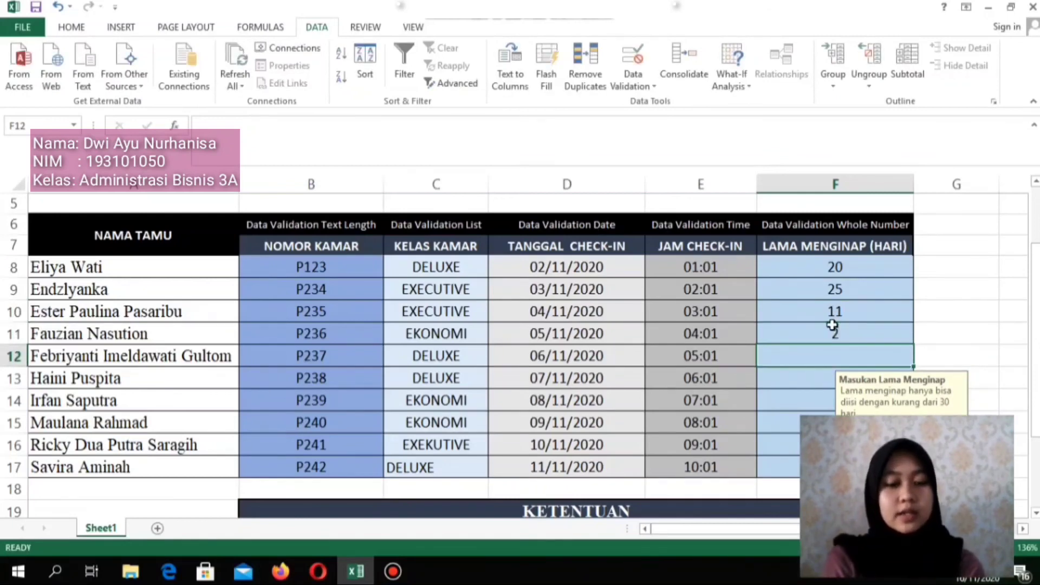
key(Return)
- Fill the stay length of 3 days from cell F12 down through cell F17
click(863, 355)
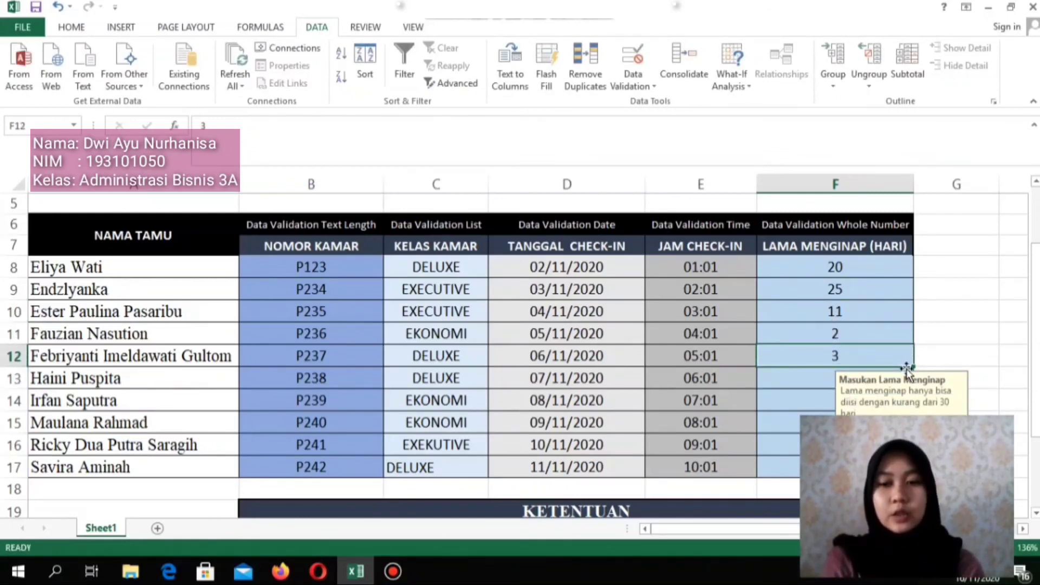
drag(914, 368, 911, 469)
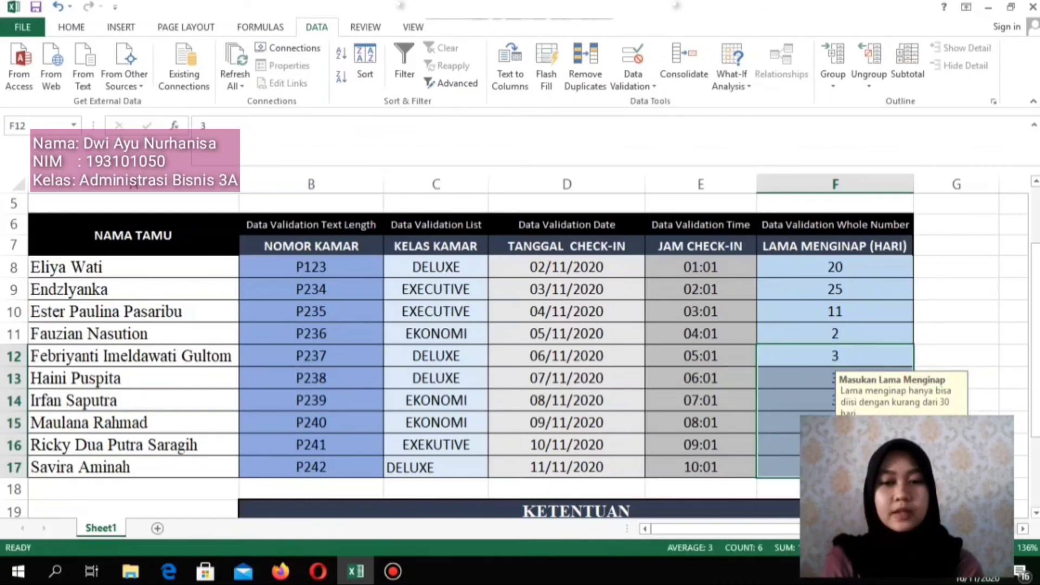
scroll(915, 385, down, 1)
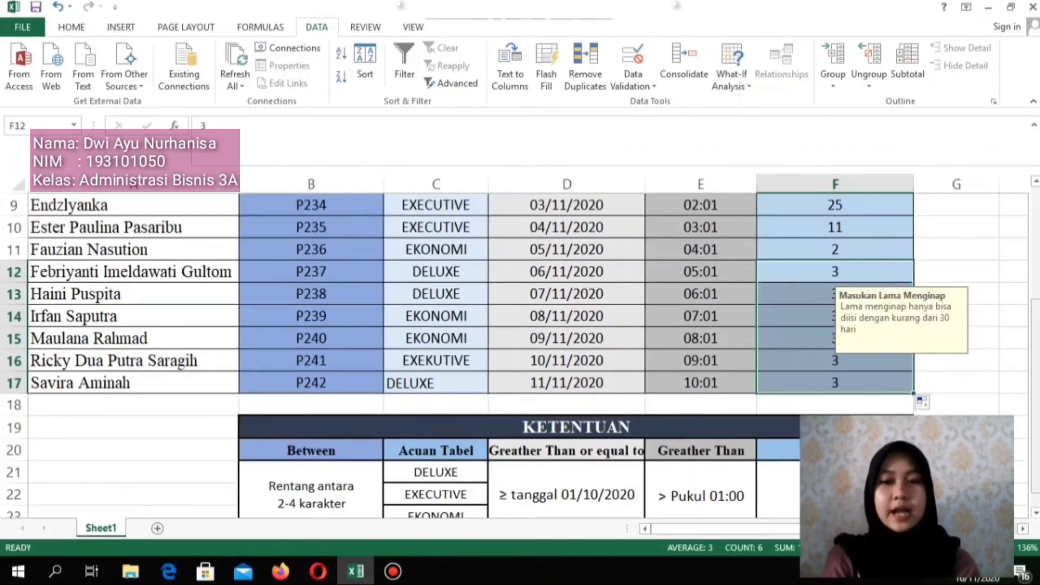
mouse_move(1037, 386)
mouse_down()
mouse_move(1037, 335)
mouse_move(1036, 376)
mouse_up()
click(817, 374)
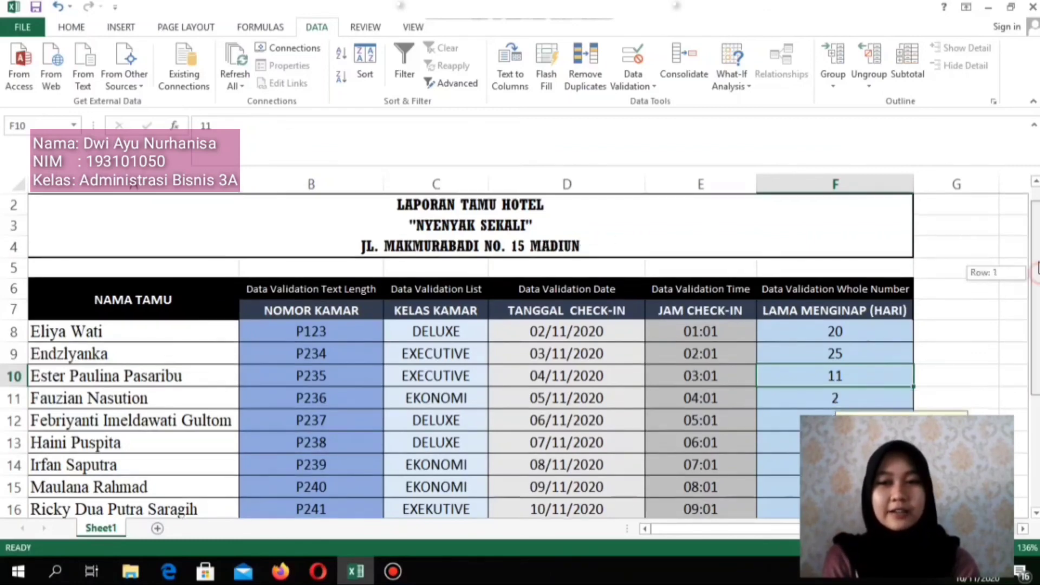
scroll(997, 274, up, 1)
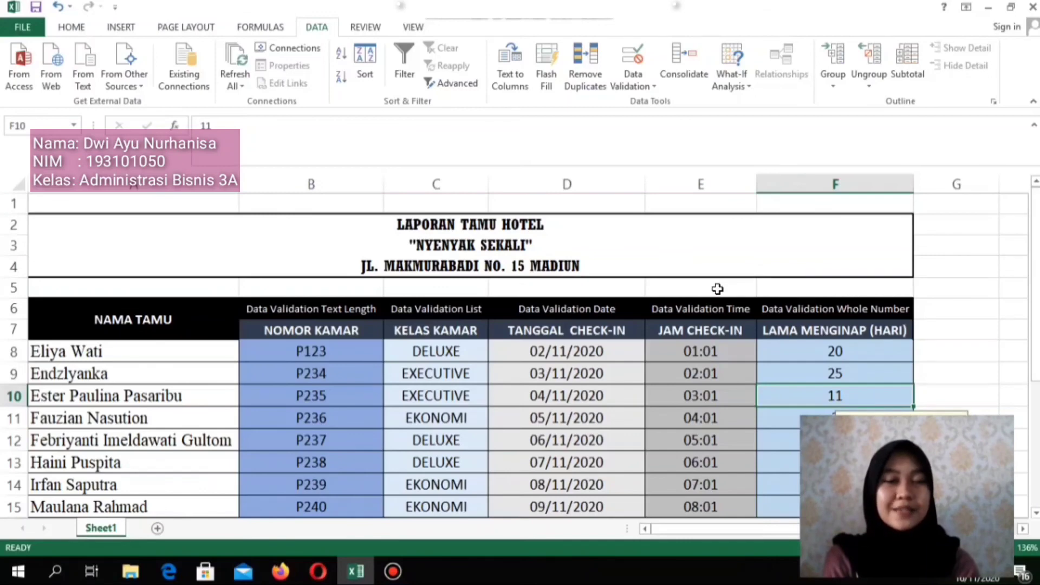